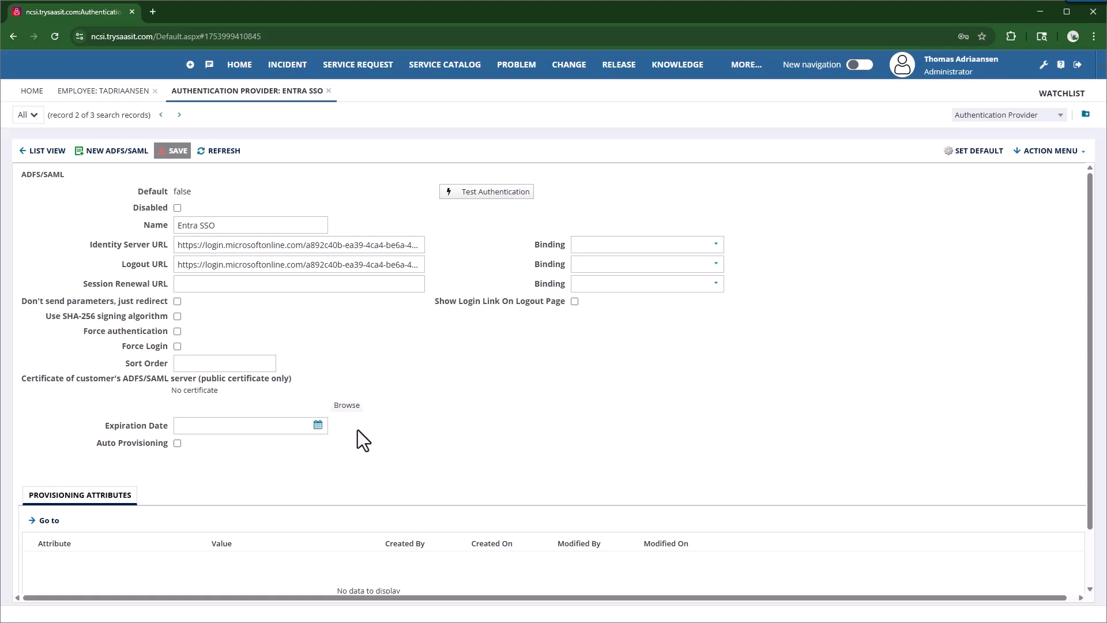
Step: Open the Classic Action Designer from the record's Edit Actions menu
click(1082, 153)
click(1052, 185)
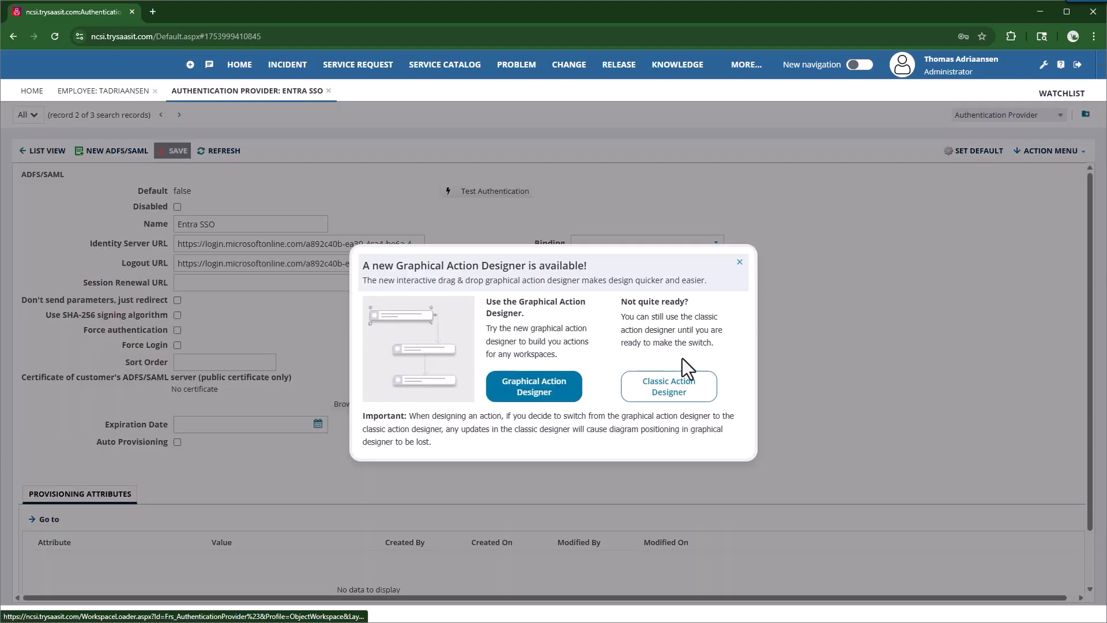
click(681, 399)
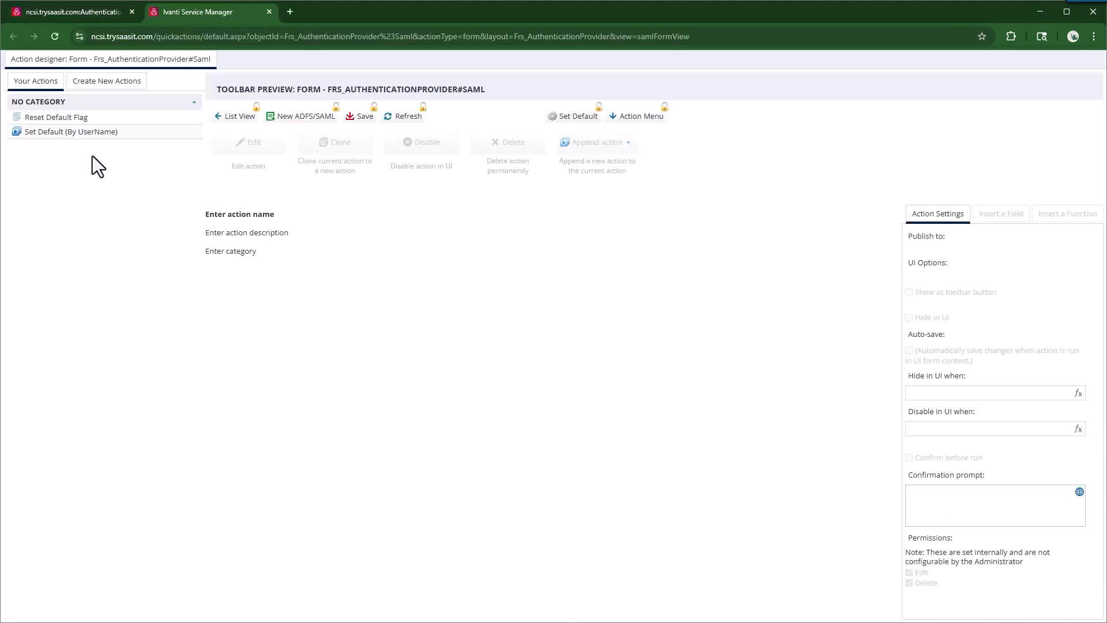
Step: Create an Update Object action named 'Get RecId' that updates the RecId field
click(92, 82)
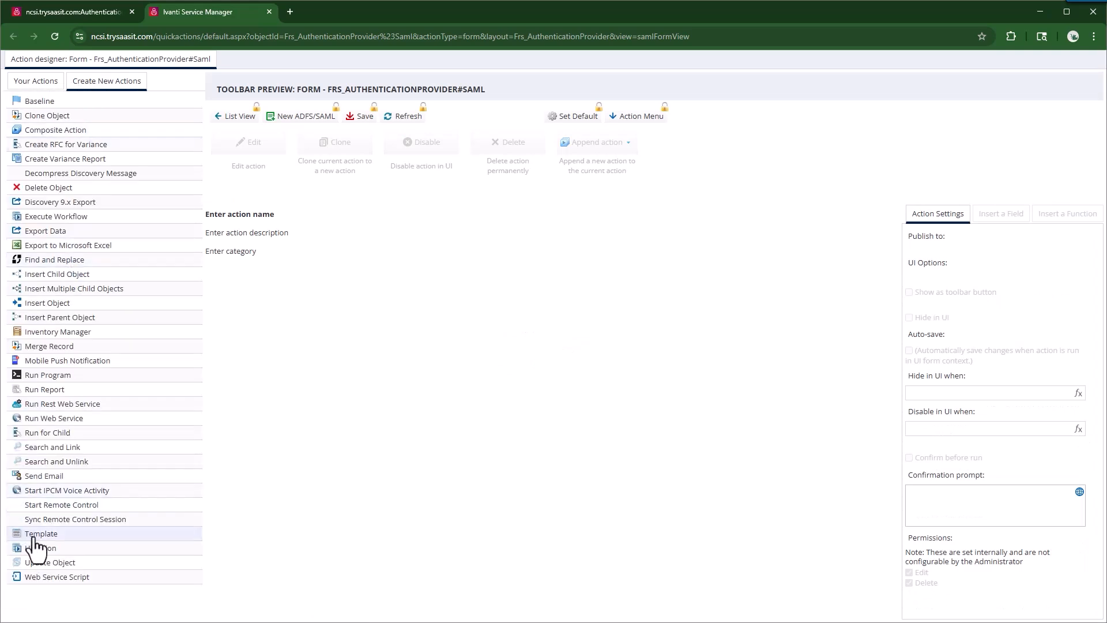
click(49, 562)
click(252, 216)
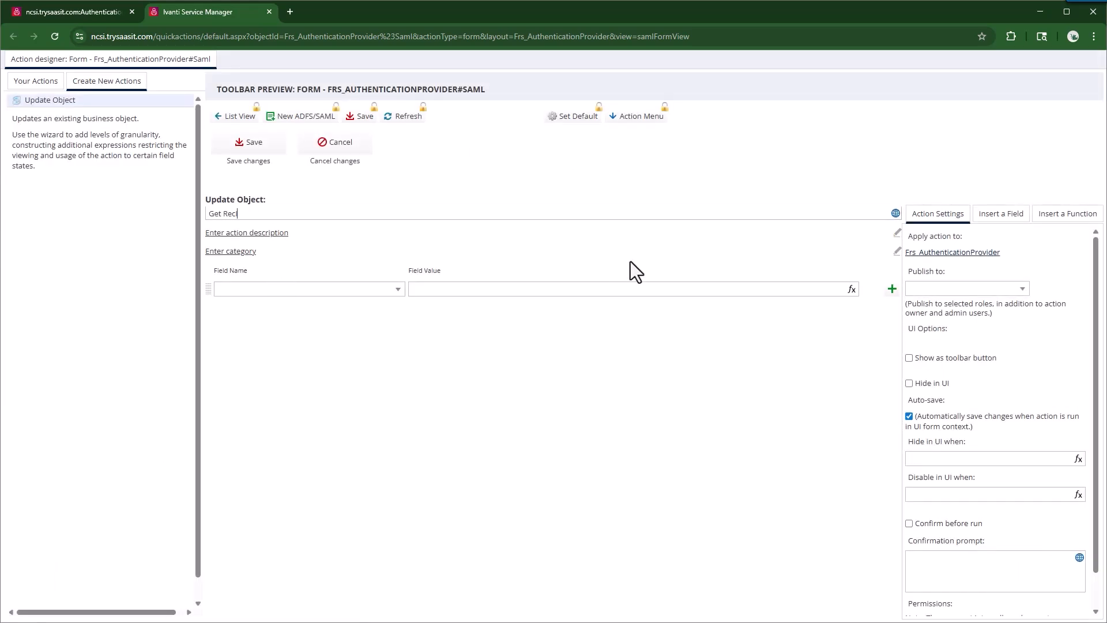
text(Get RecId)
click(390, 289)
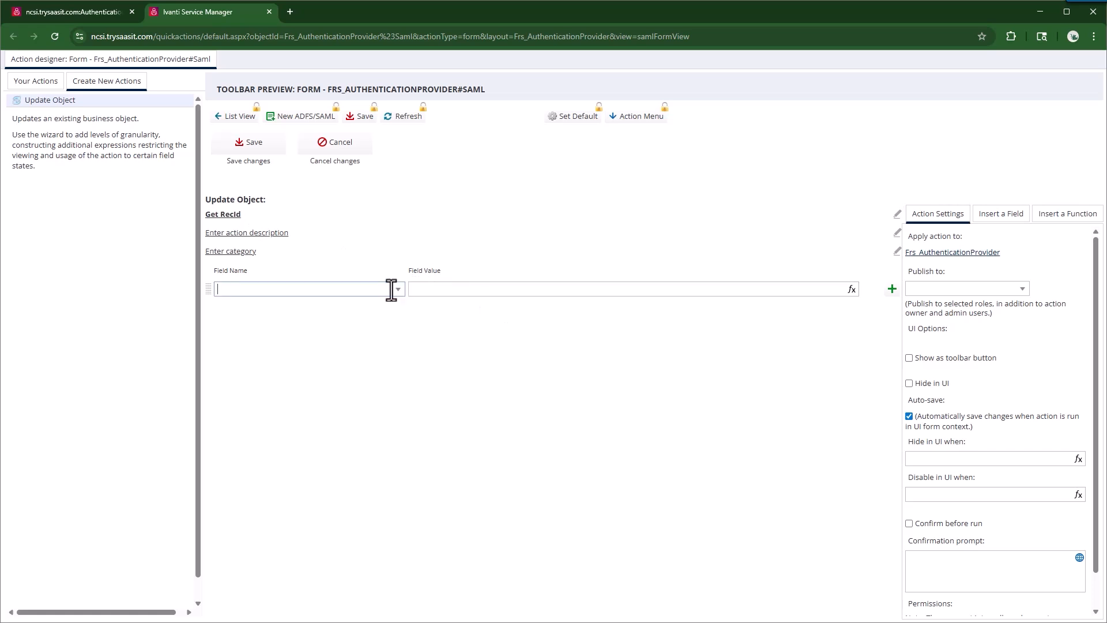
text(RecId (Record Identifier)
click(282, 306)
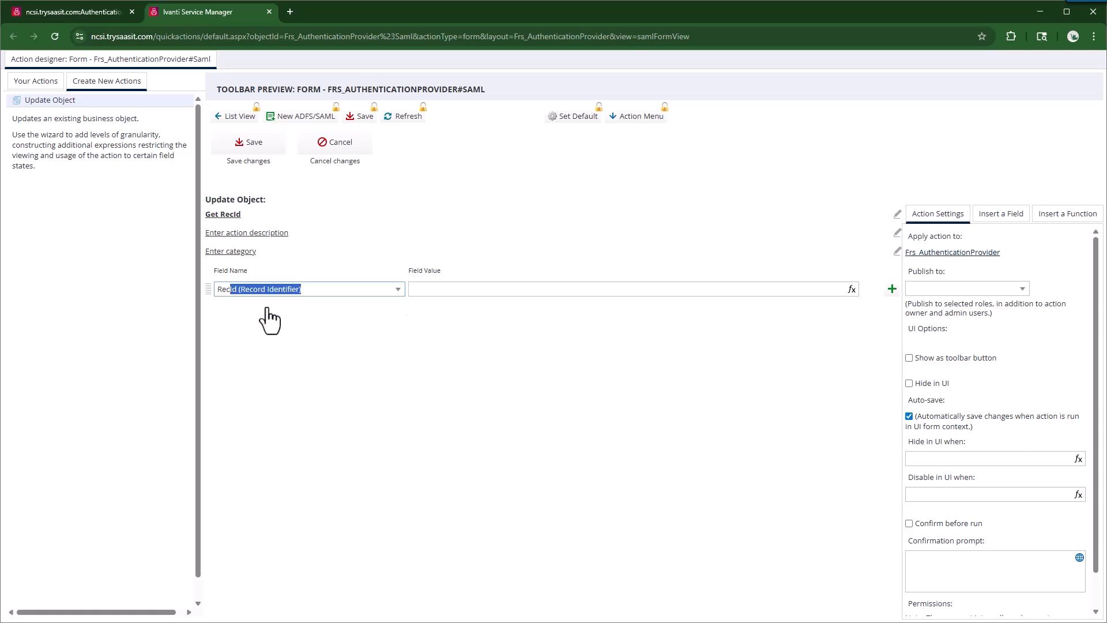
click(764, 288)
Step: Set RecId's value to the expression $(Prompt("RecID", ..., RecId)), fixing the closing parenthesis
click(851, 289)
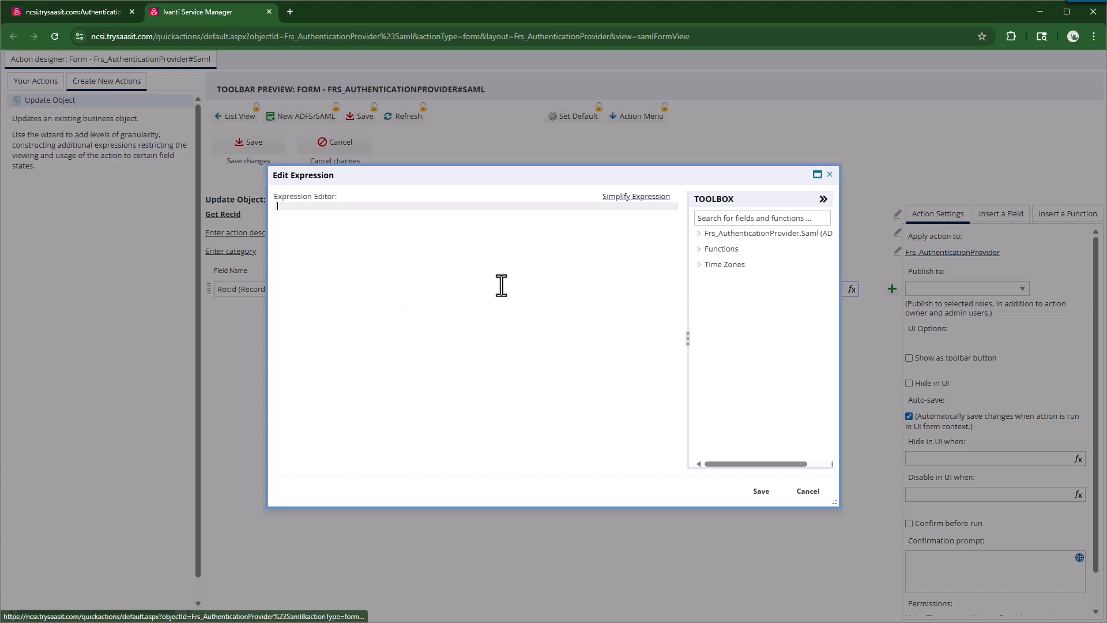
text($(Pro)
text(mpt("RecID)
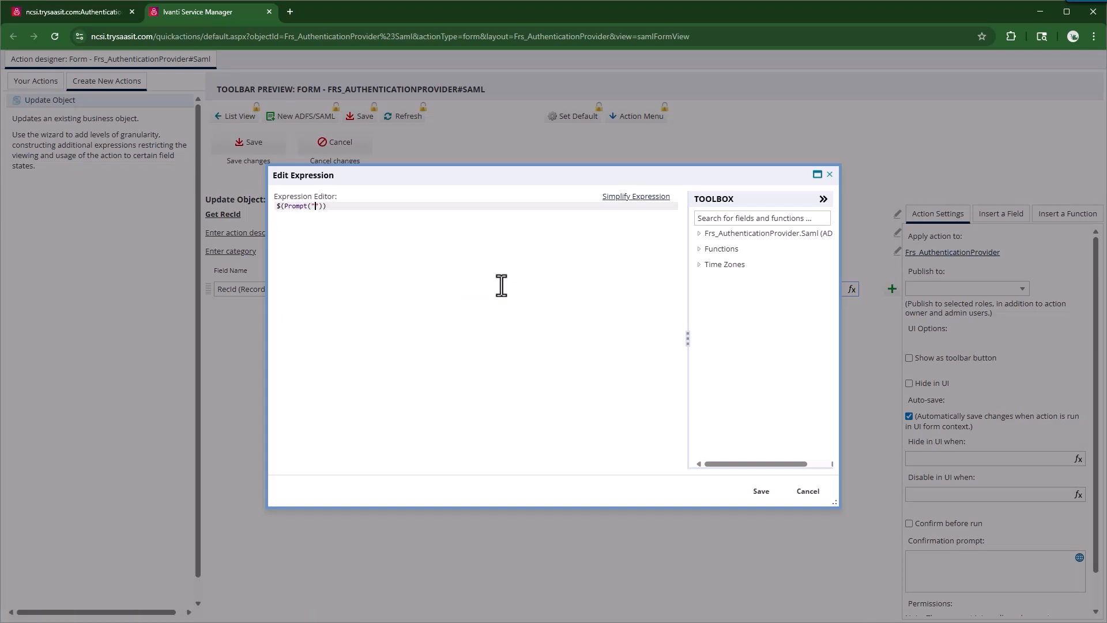
text(")
text(, "", _, ))
text(_, false, fa)
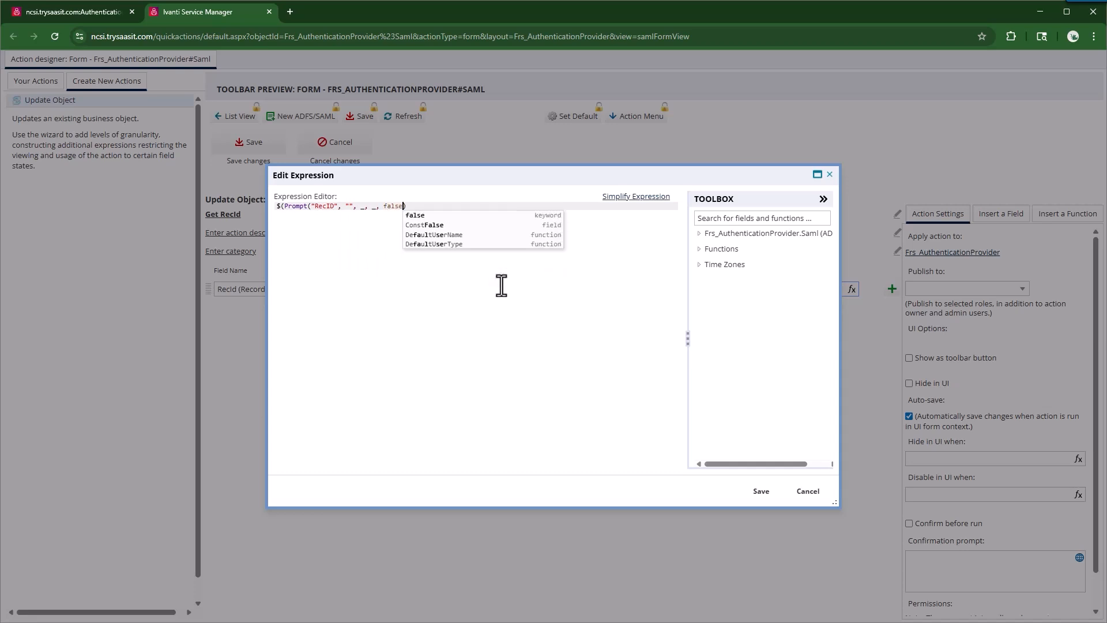
text(lse, RecId)
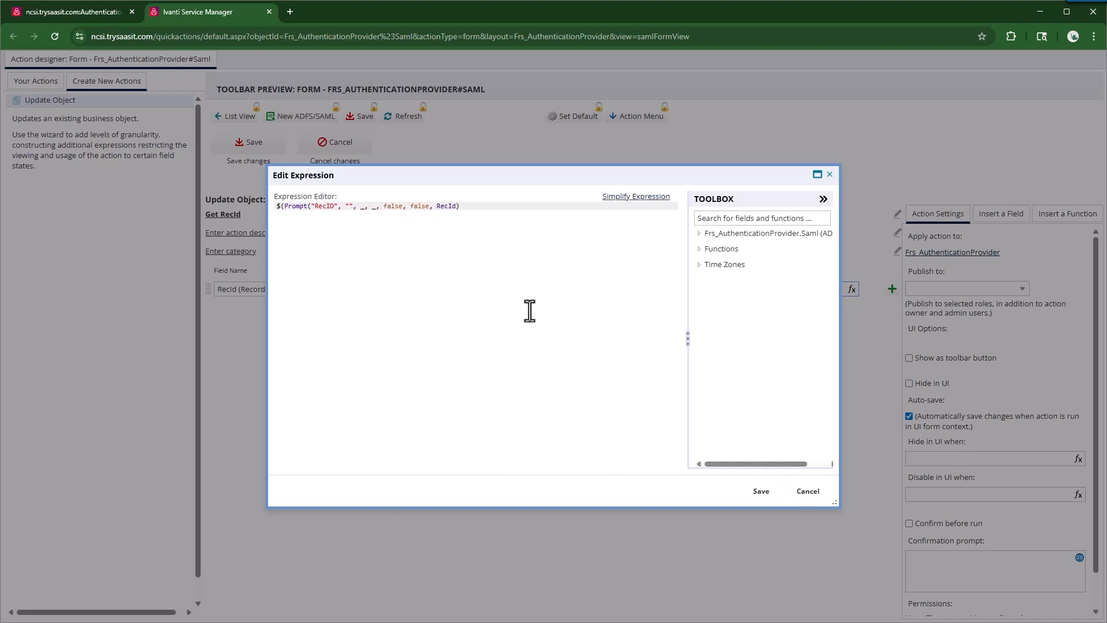
click(759, 491)
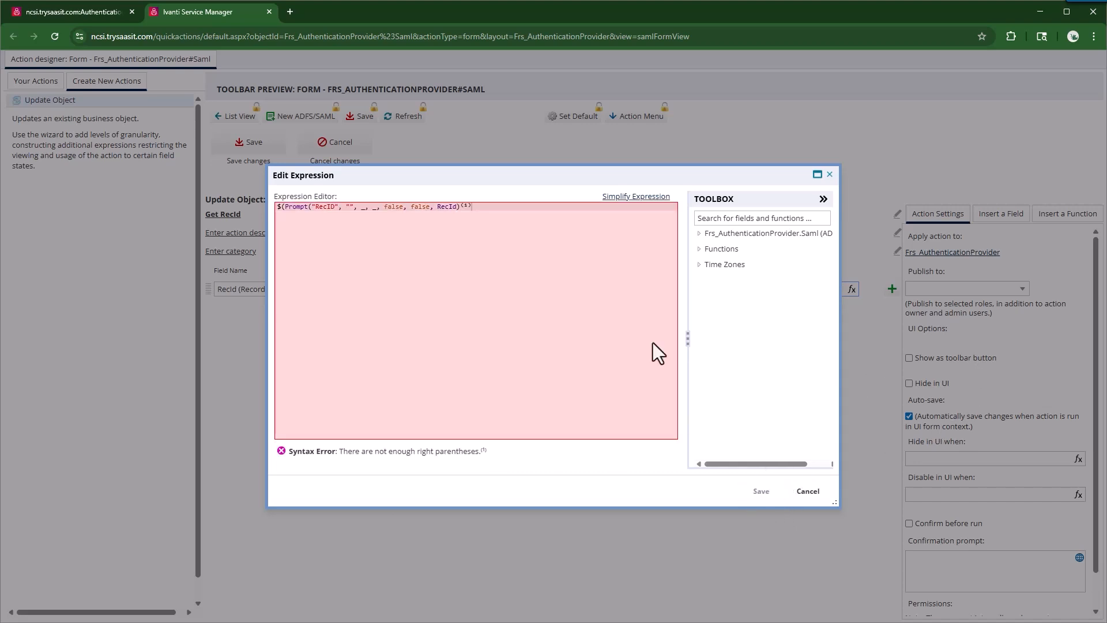
click(506, 214)
text())
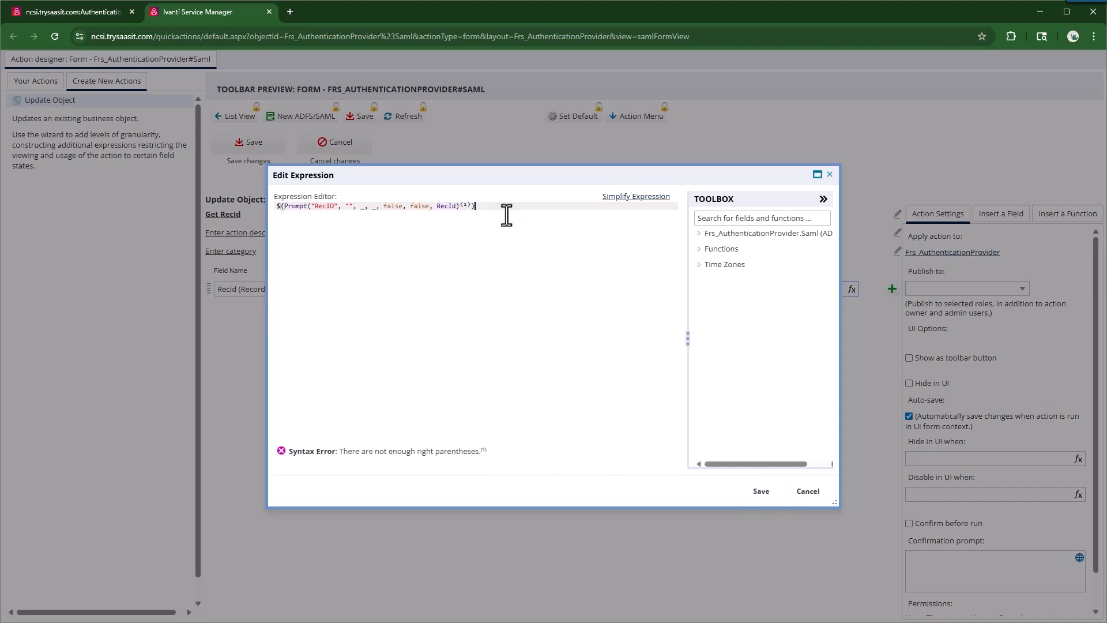
click(607, 198)
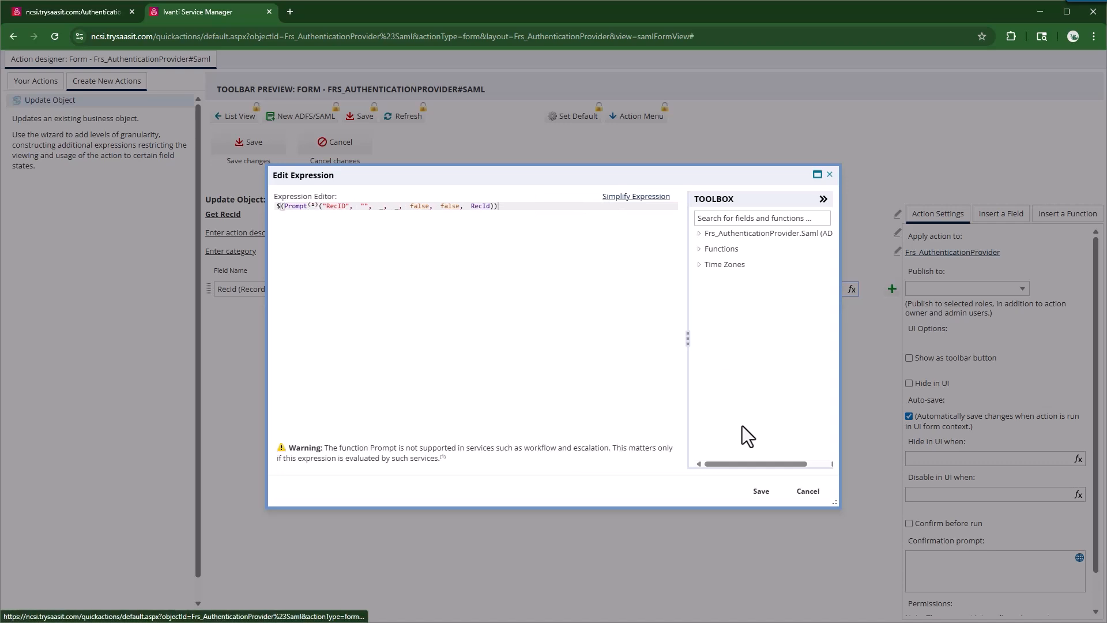
click(760, 491)
Step: Publish Get RecId to Administrator, save it, and return to the Entra SSO record
click(1024, 288)
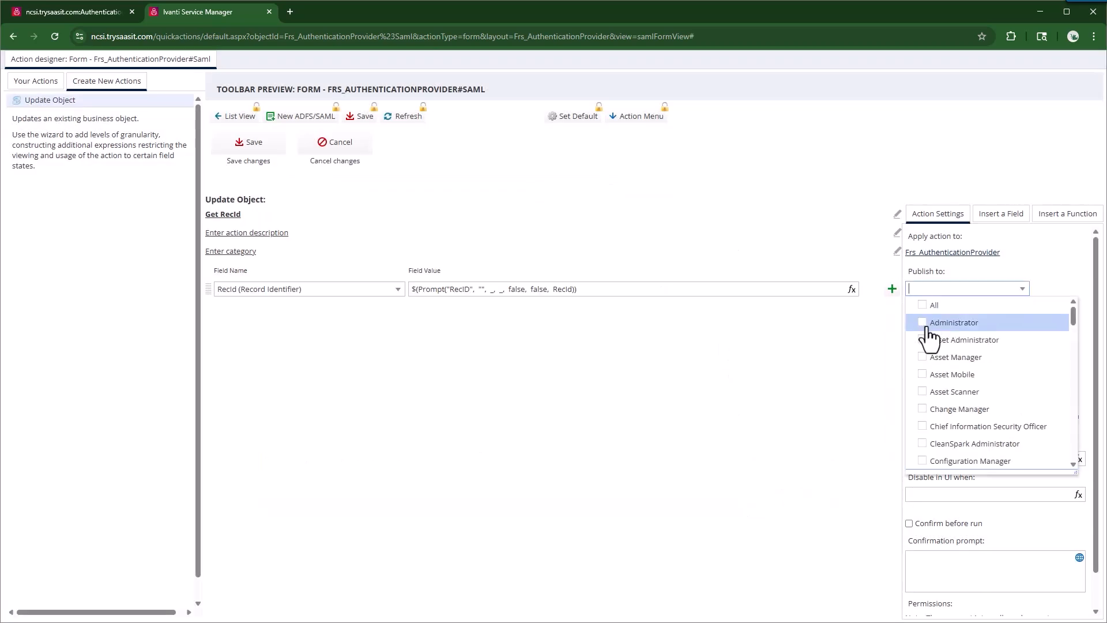
click(934, 319)
click(801, 333)
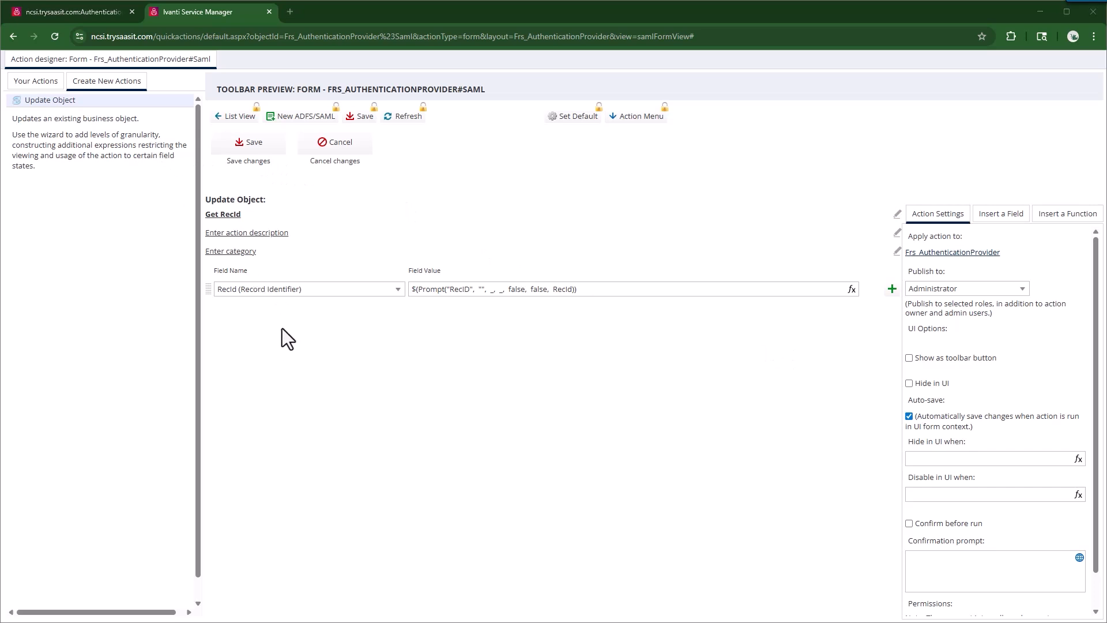
click(237, 147)
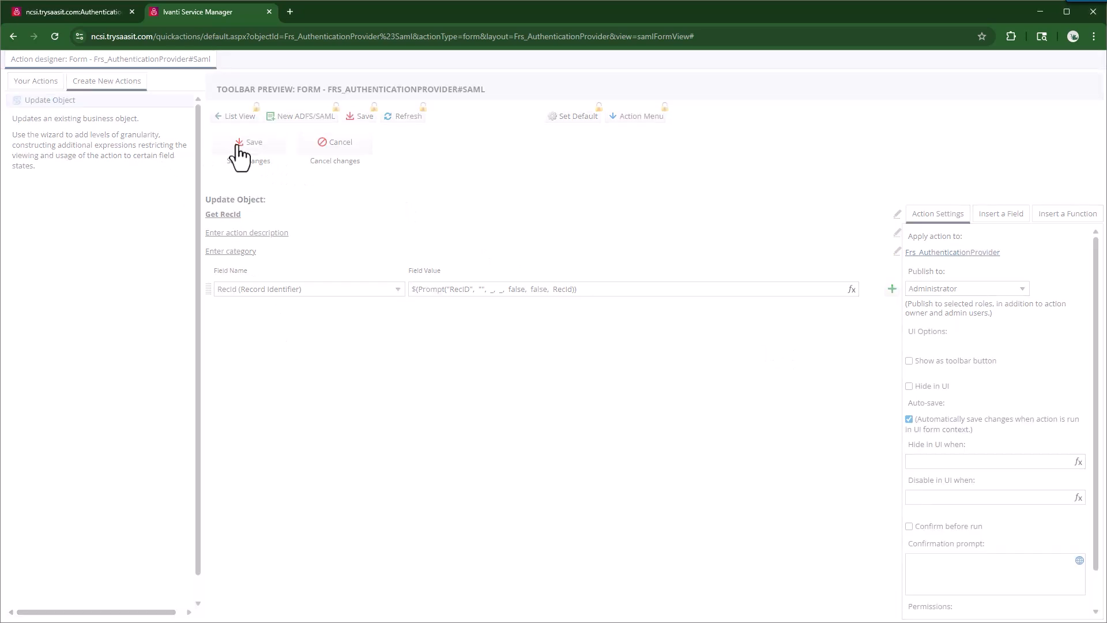
click(80, 13)
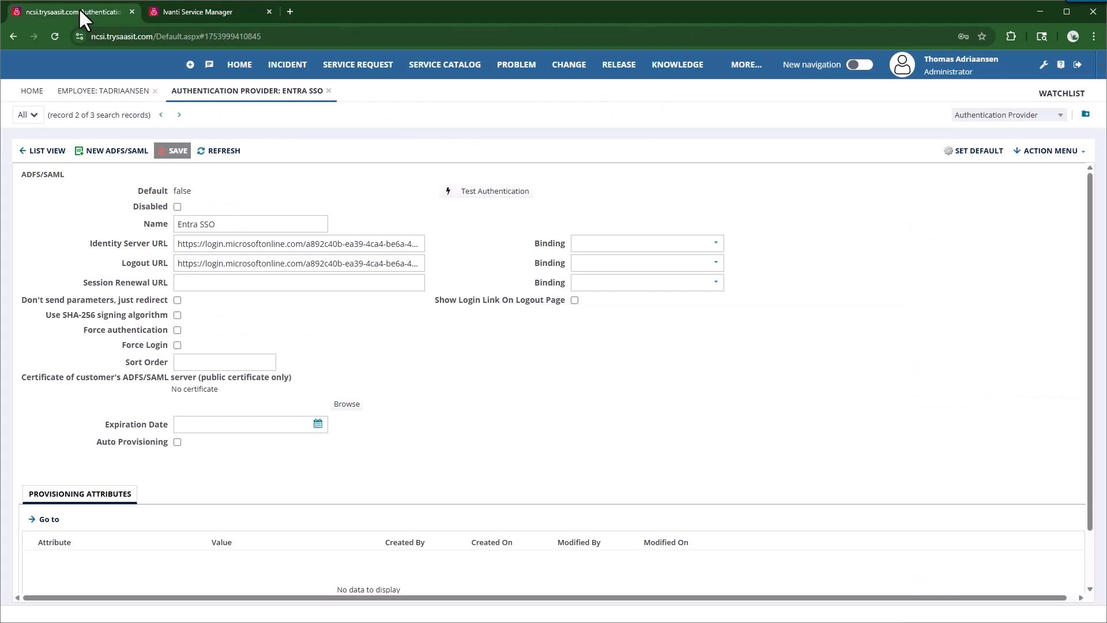
Step: Reload, search 'authen', open the Authentication Provider list, and select Entra SSO
click(55, 36)
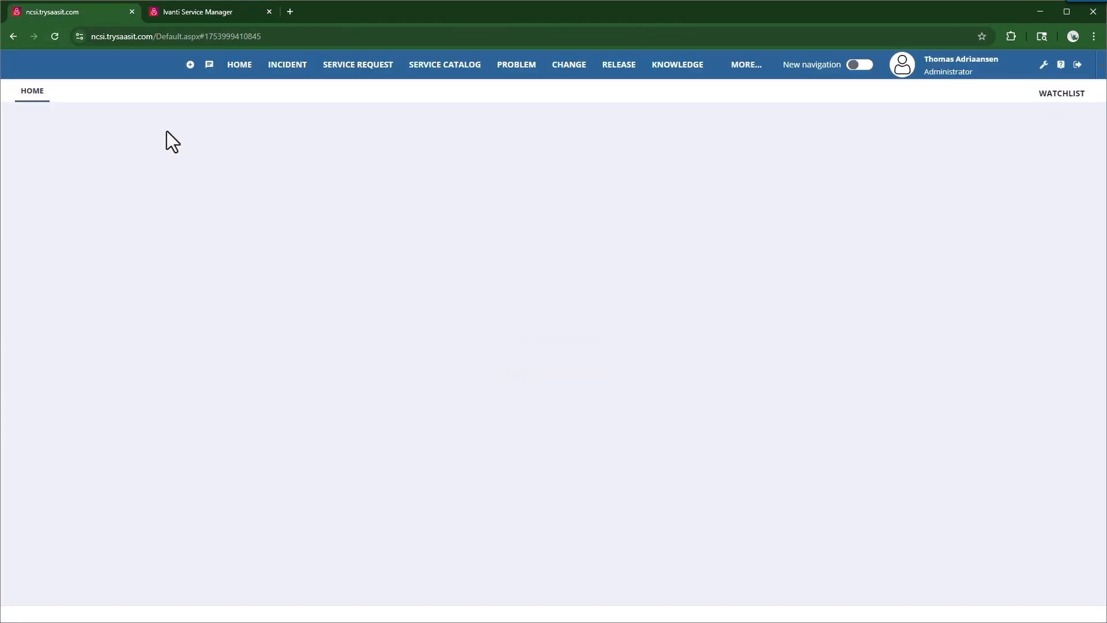
click(746, 65)
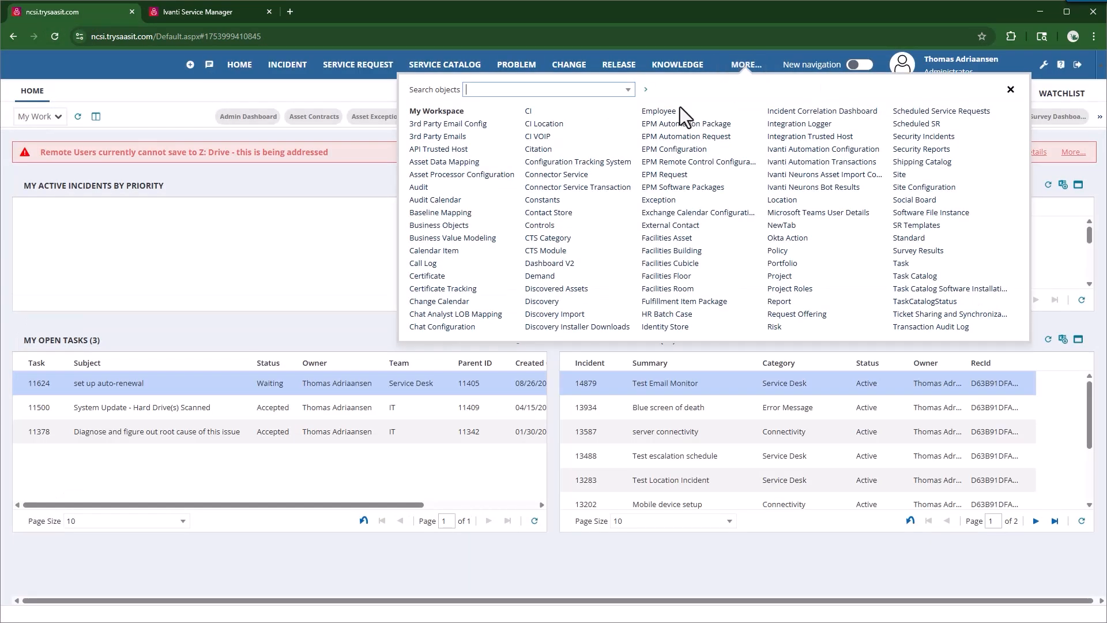
text(authen)
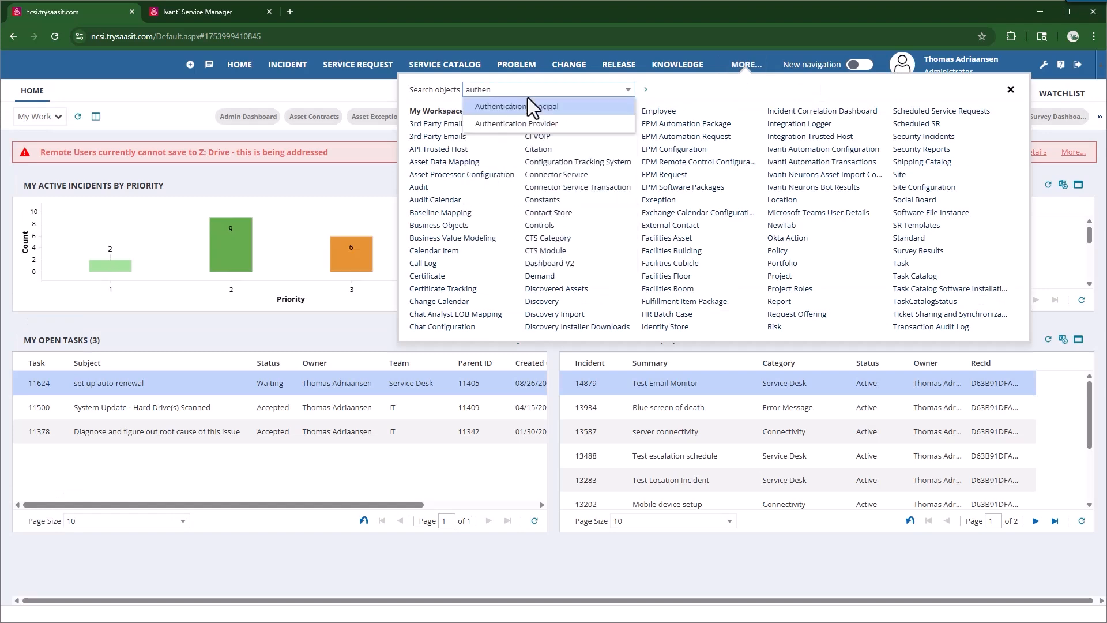
click(529, 125)
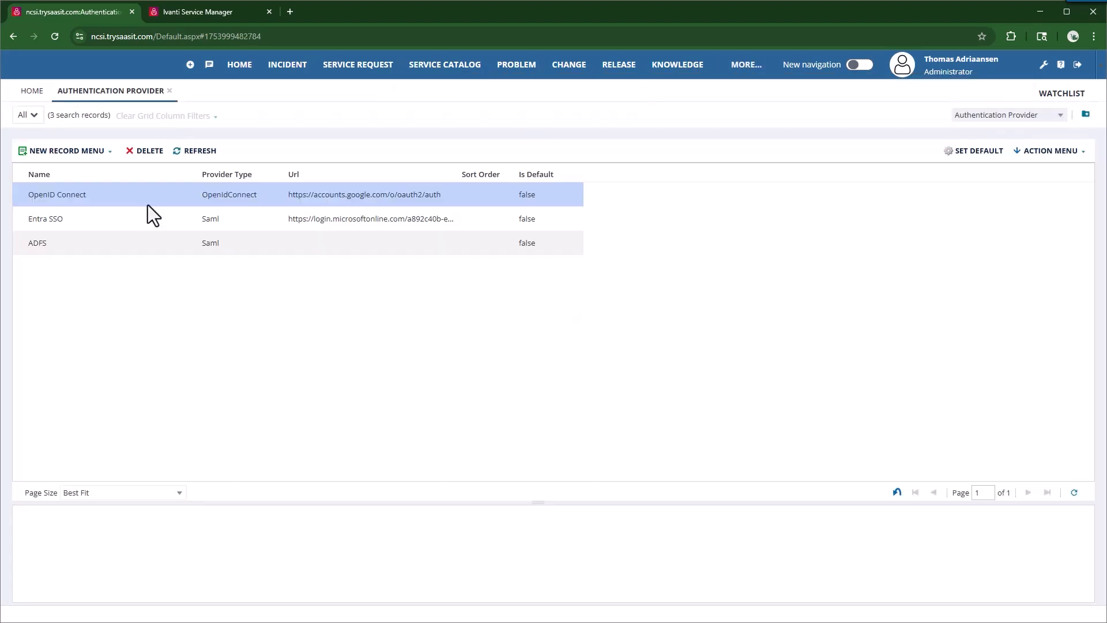
click(54, 219)
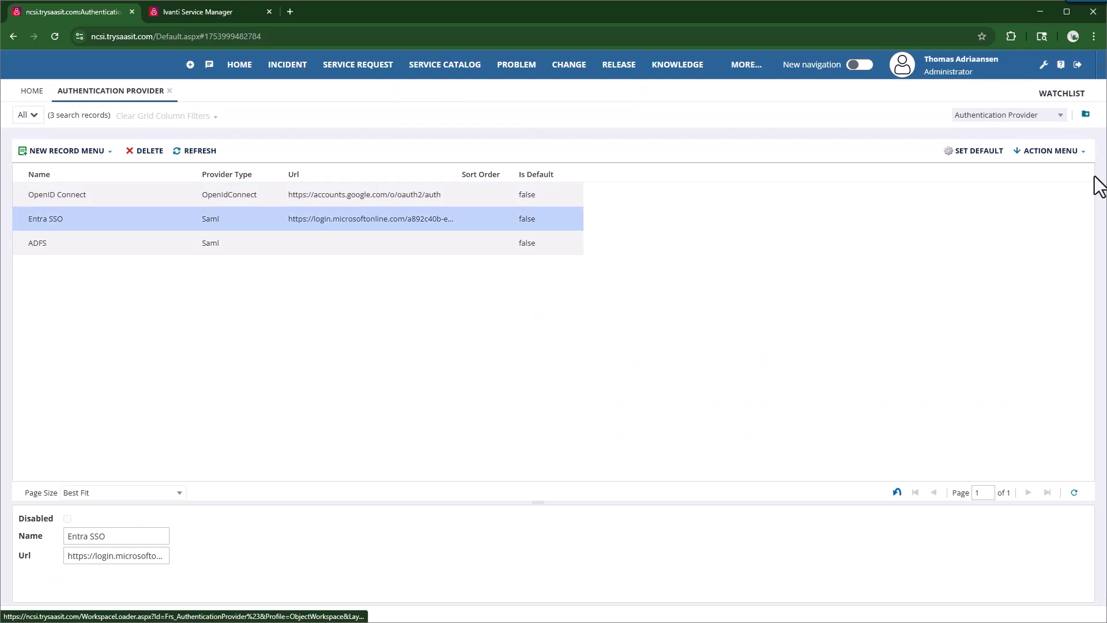
Step: Run Get RecId on Entra SSO, select its record ID, and dismiss the prompt
click(1076, 152)
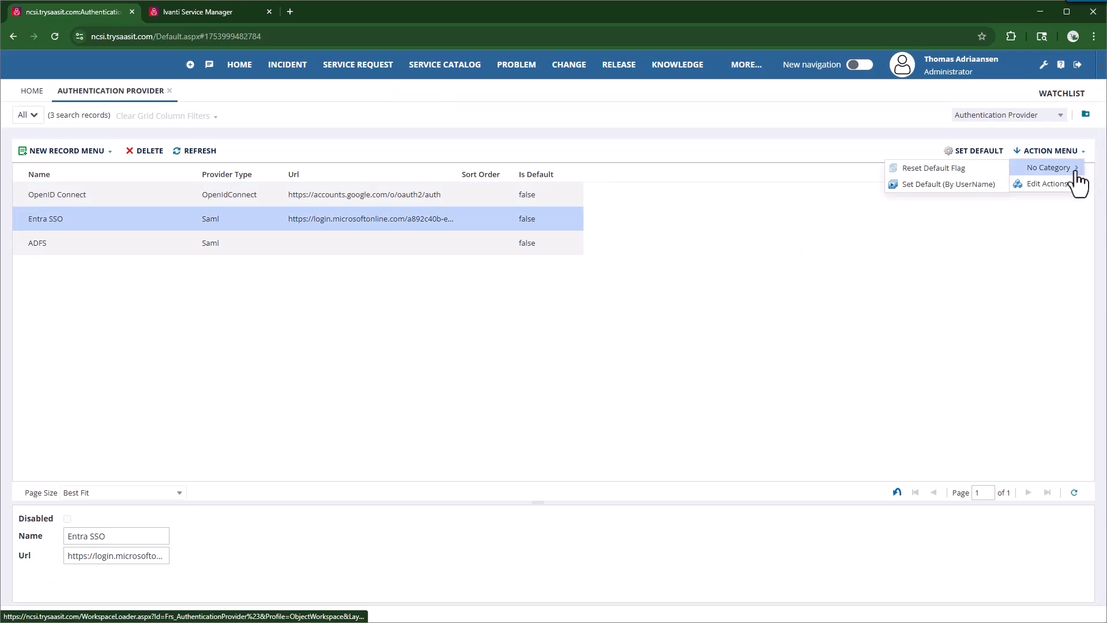
mouse_move(1051, 168)
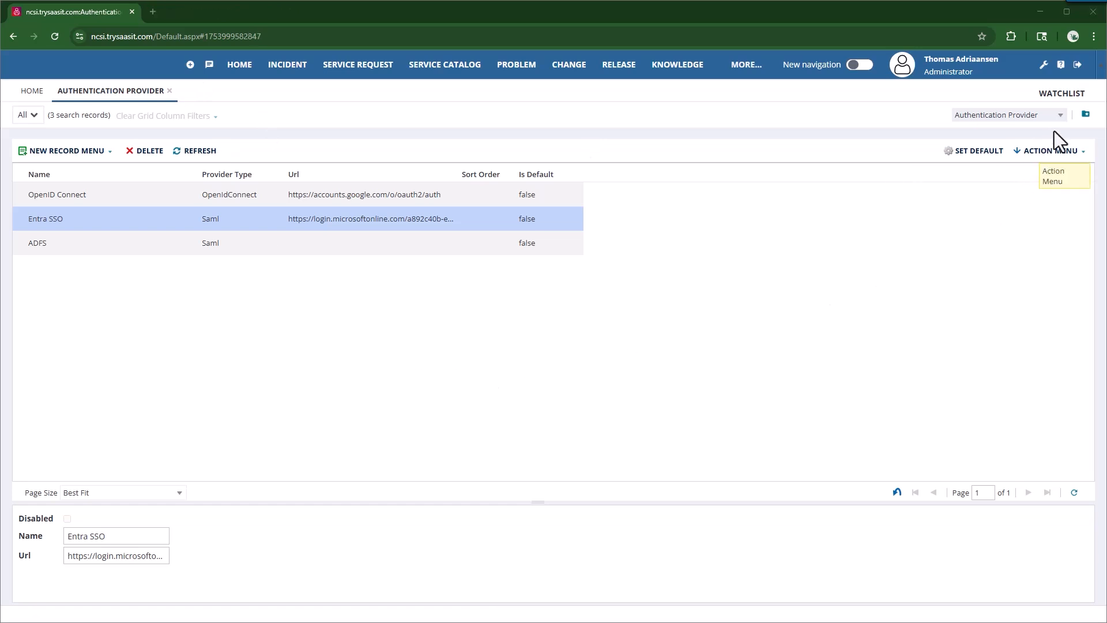
click(1050, 151)
mouse_move(1051, 167)
click(965, 172)
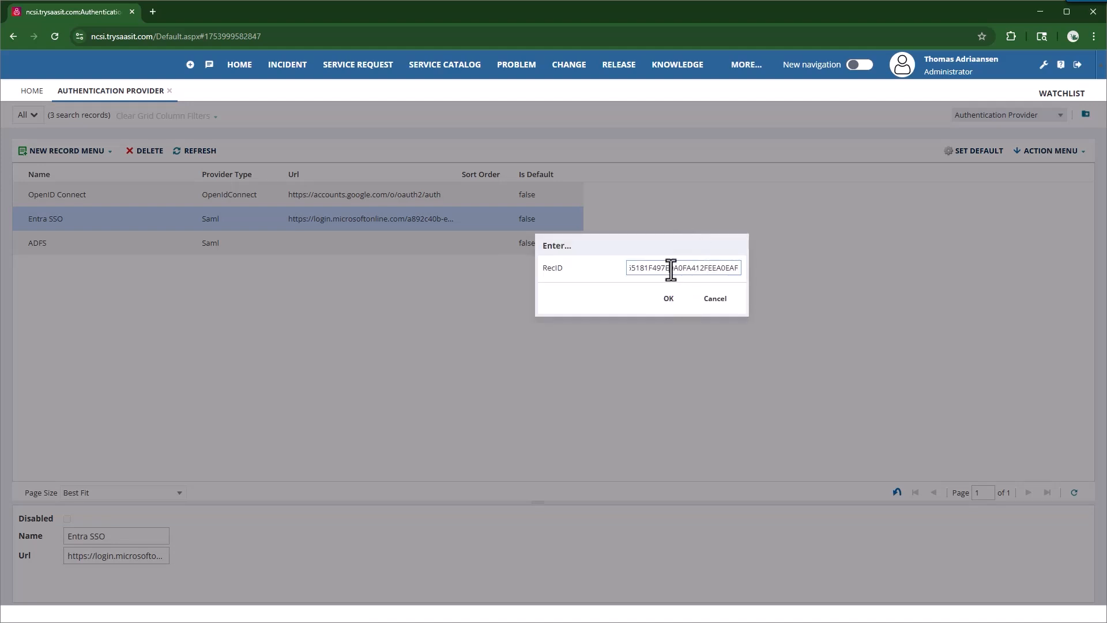
double_click(671, 268)
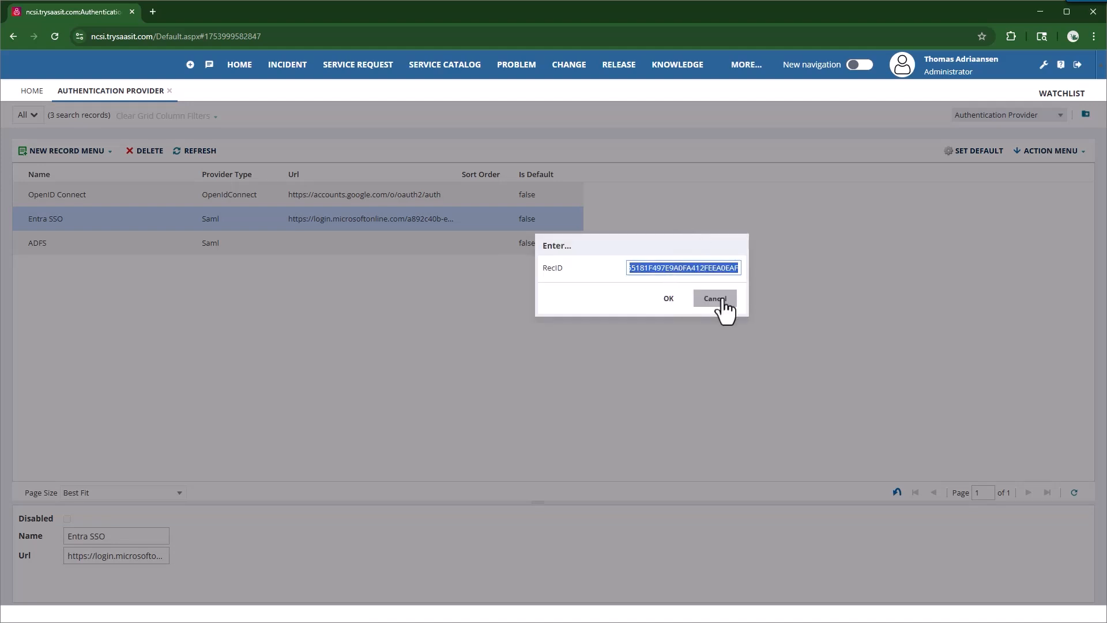
click(721, 299)
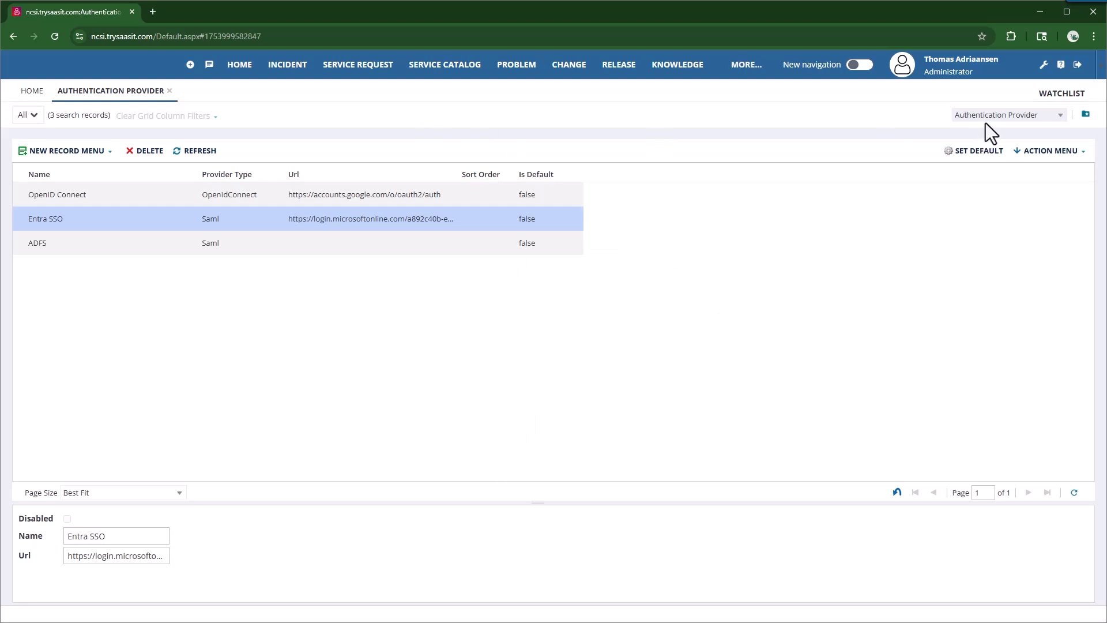
click(1045, 66)
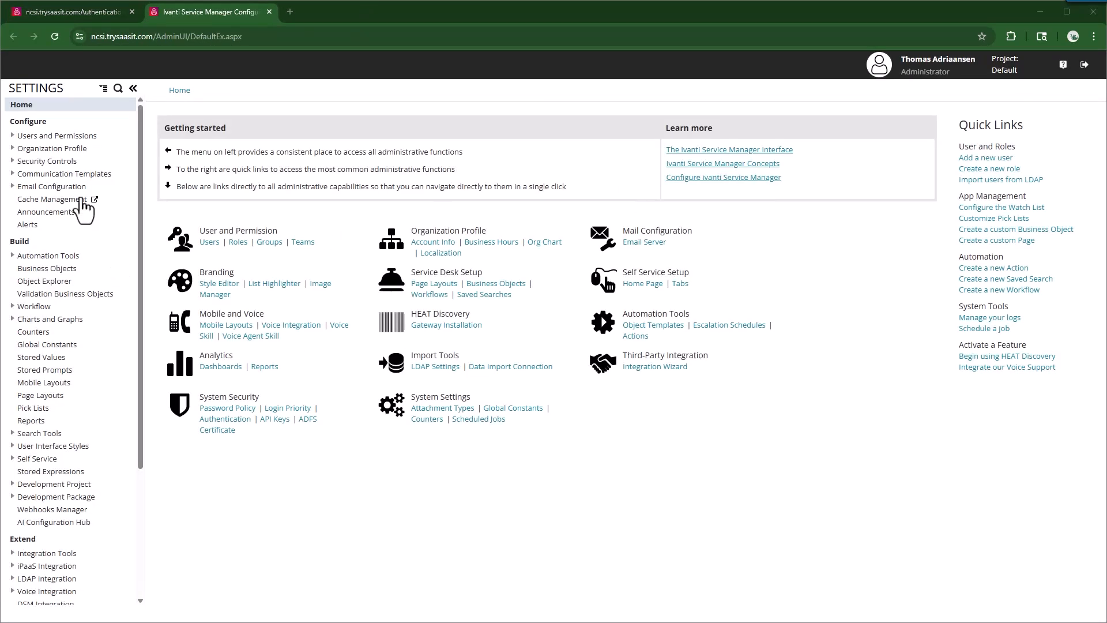
Step: Open the Employee business object's Business Rules and expand Triggered Actions
click(44, 149)
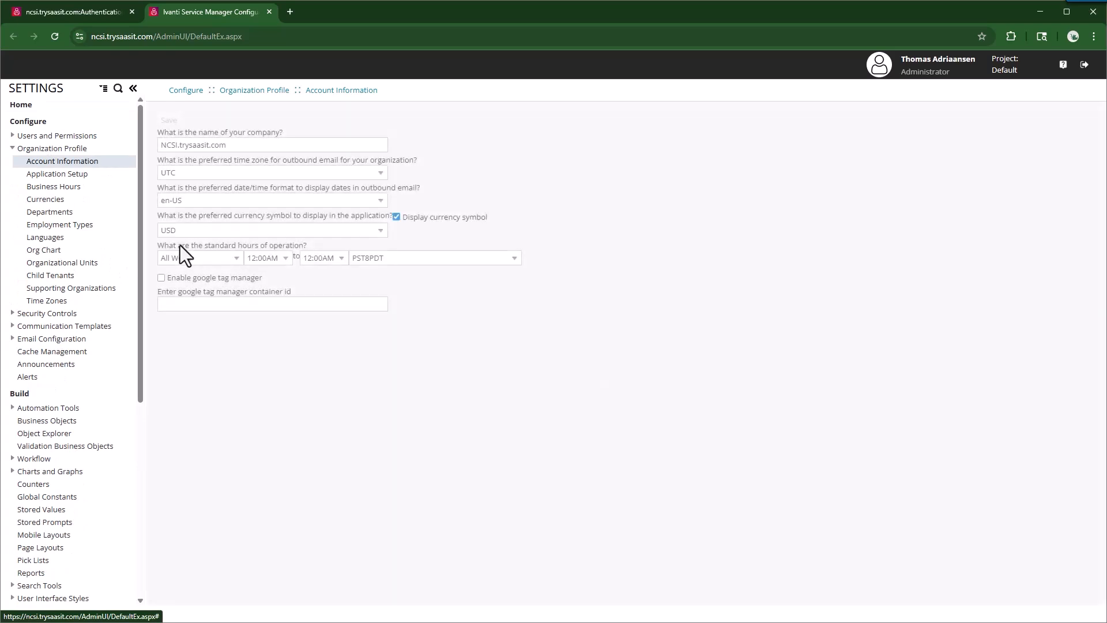
click(41, 421)
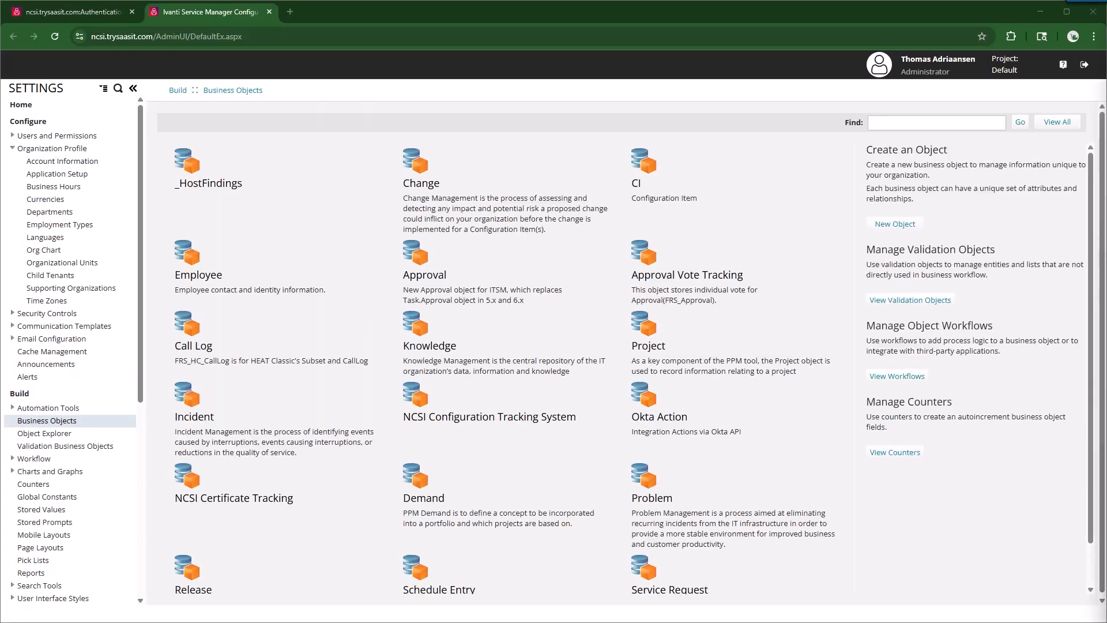
click(200, 275)
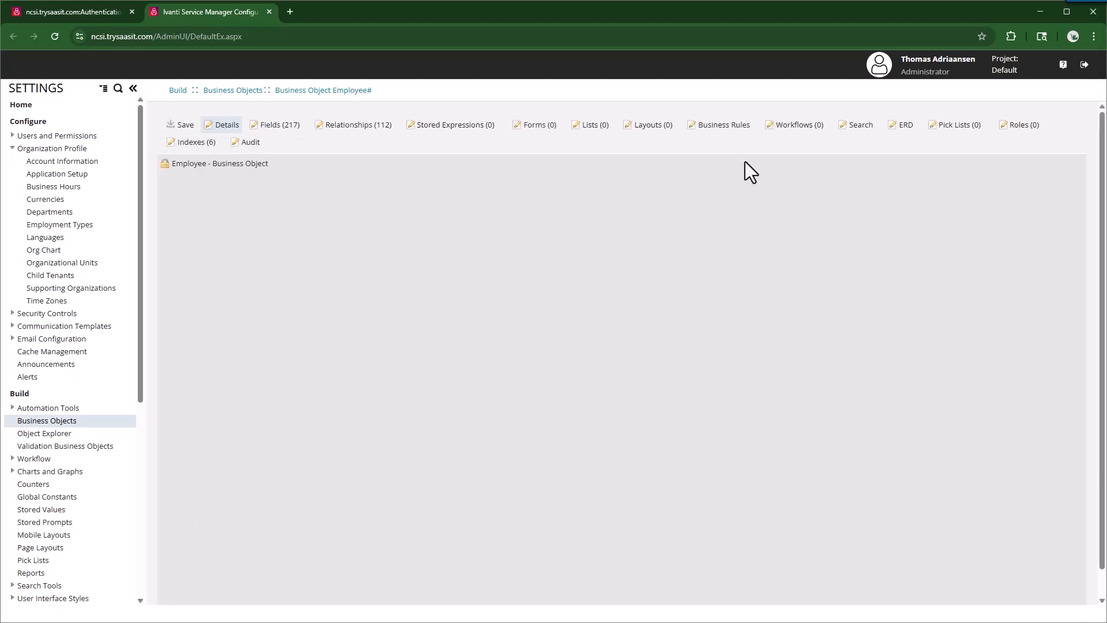
click(725, 132)
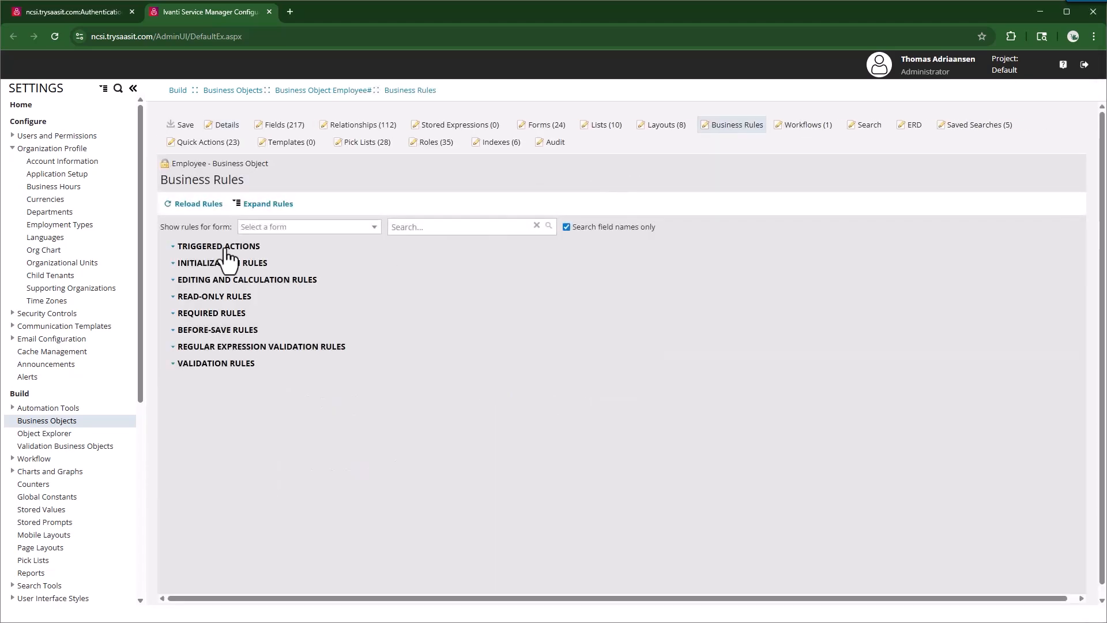
click(224, 248)
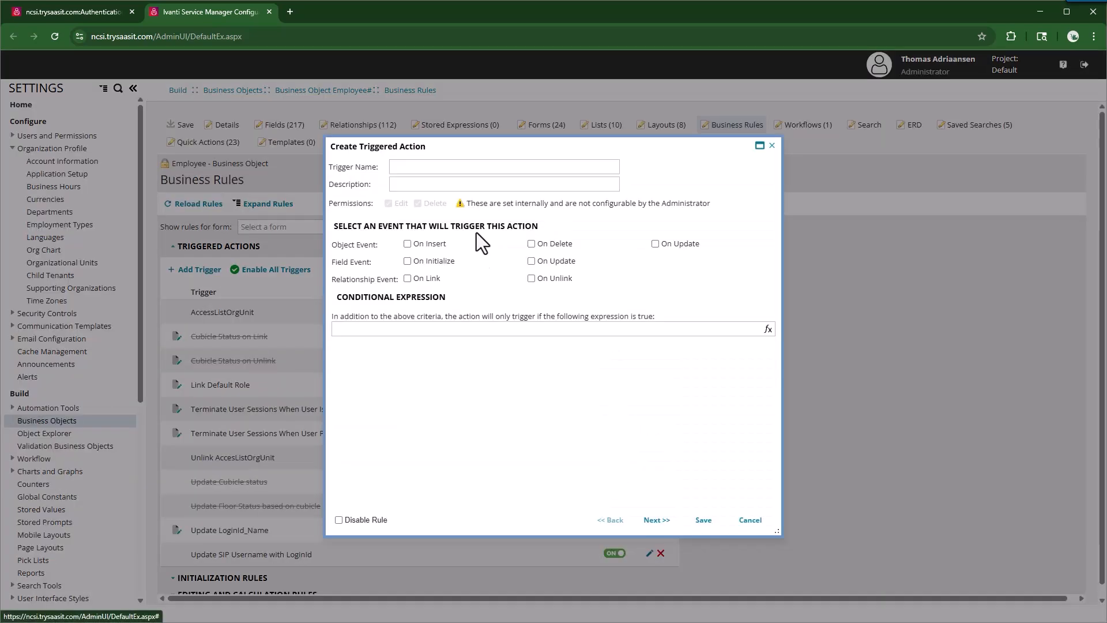
click(467, 171)
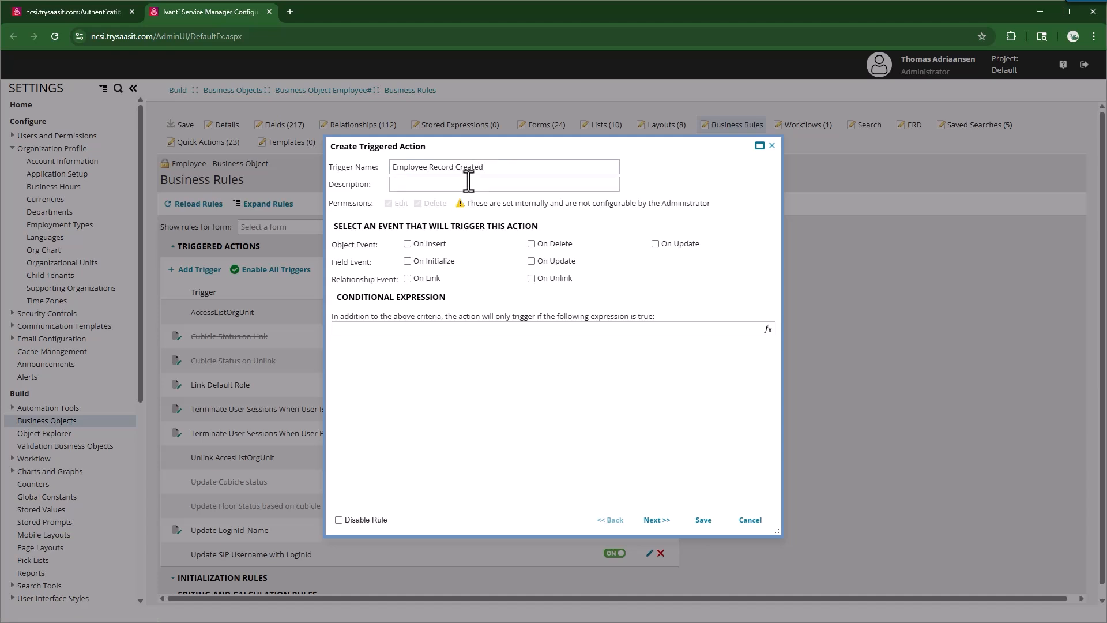
Step: Make the Employee Record Created trigger fire On Insert and run a new Composite Action
click(407, 244)
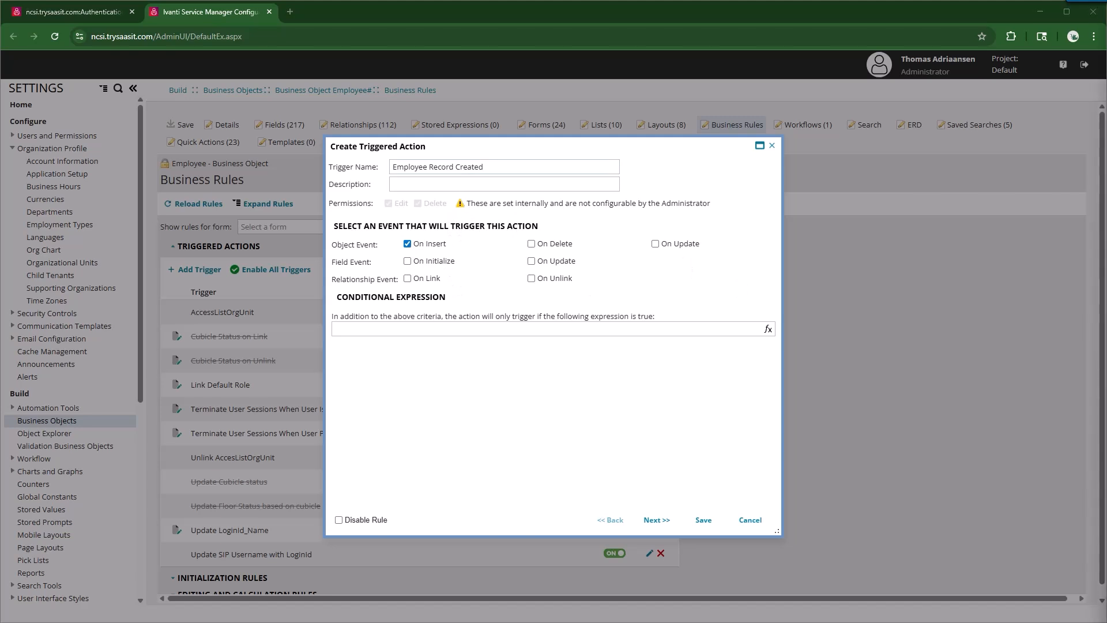
click(660, 521)
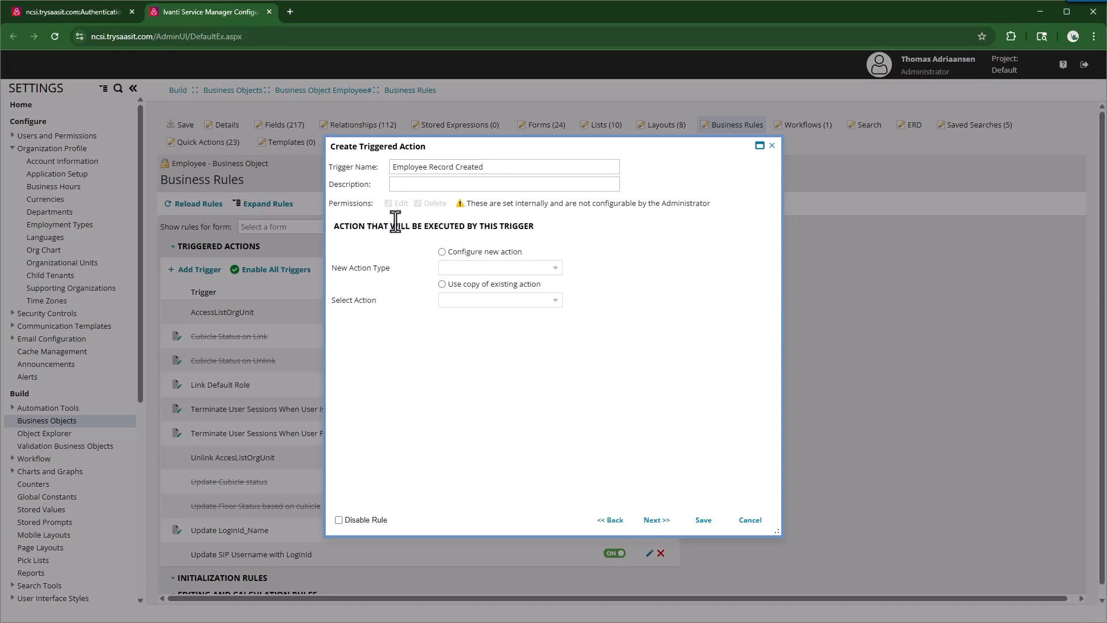
click(466, 255)
click(554, 269)
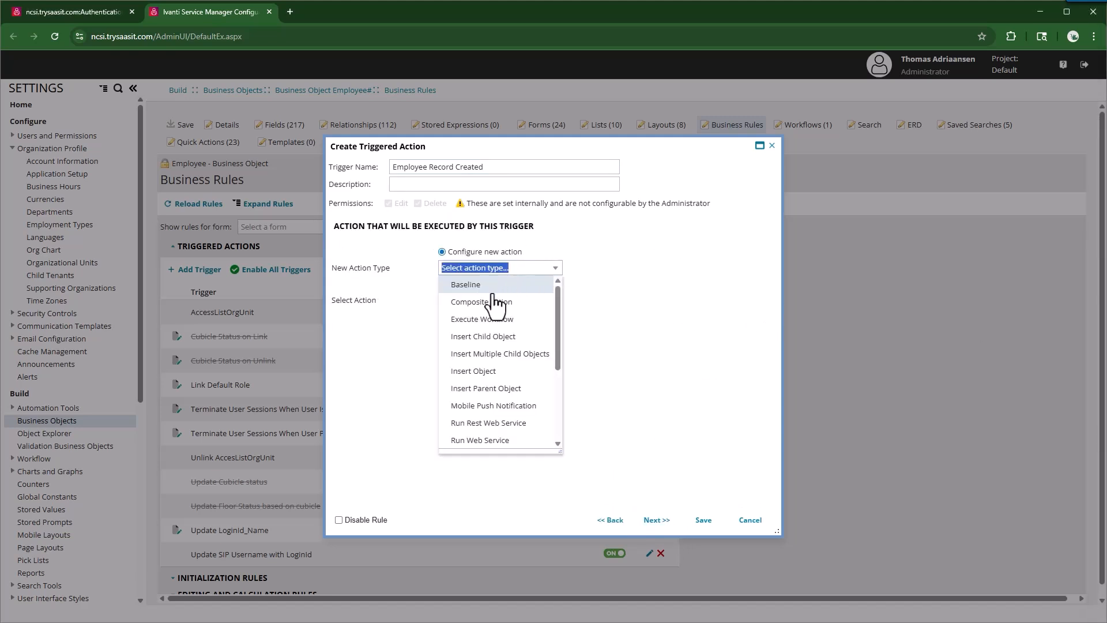
click(490, 291)
click(659, 522)
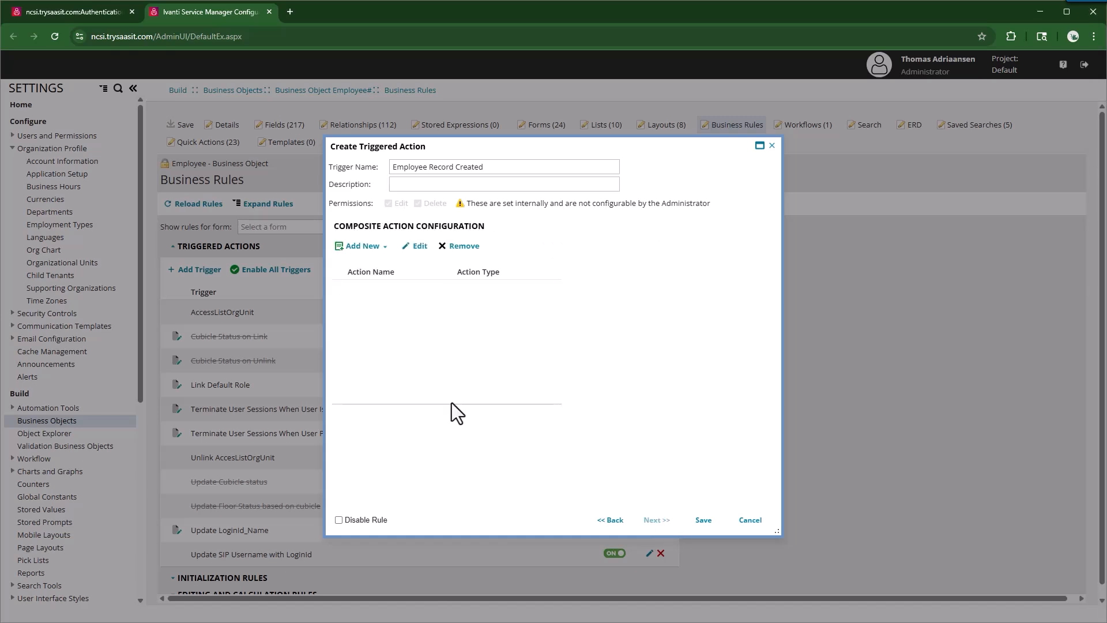
click(383, 248)
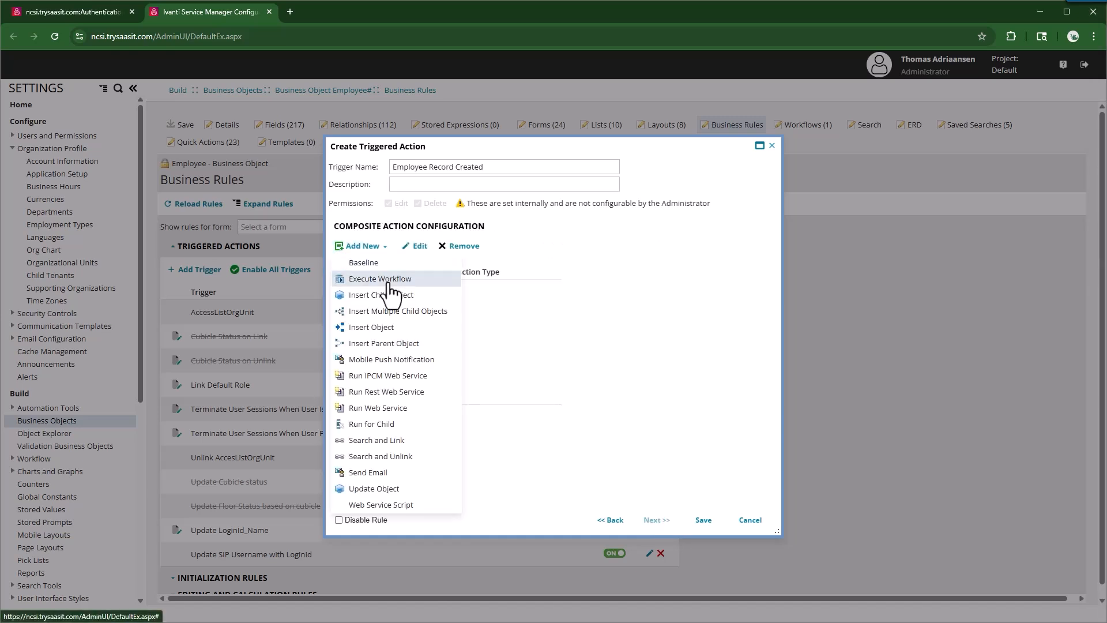
click(374, 488)
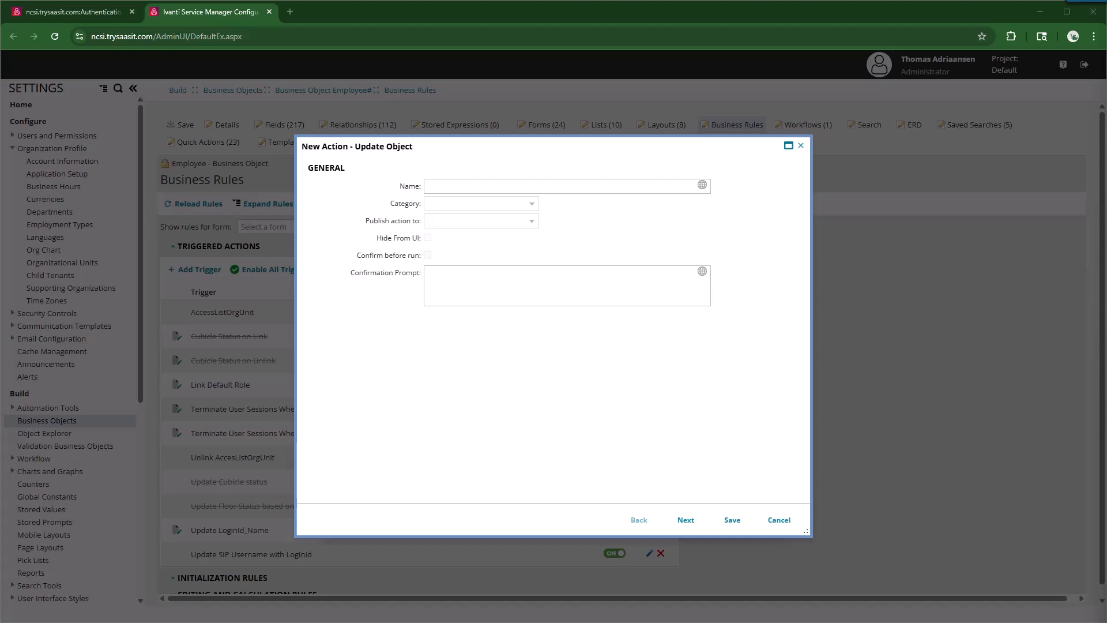
Step: Add an 'Enable External Auth' Update Object sub-action that sets IsImported to True
click(454, 186)
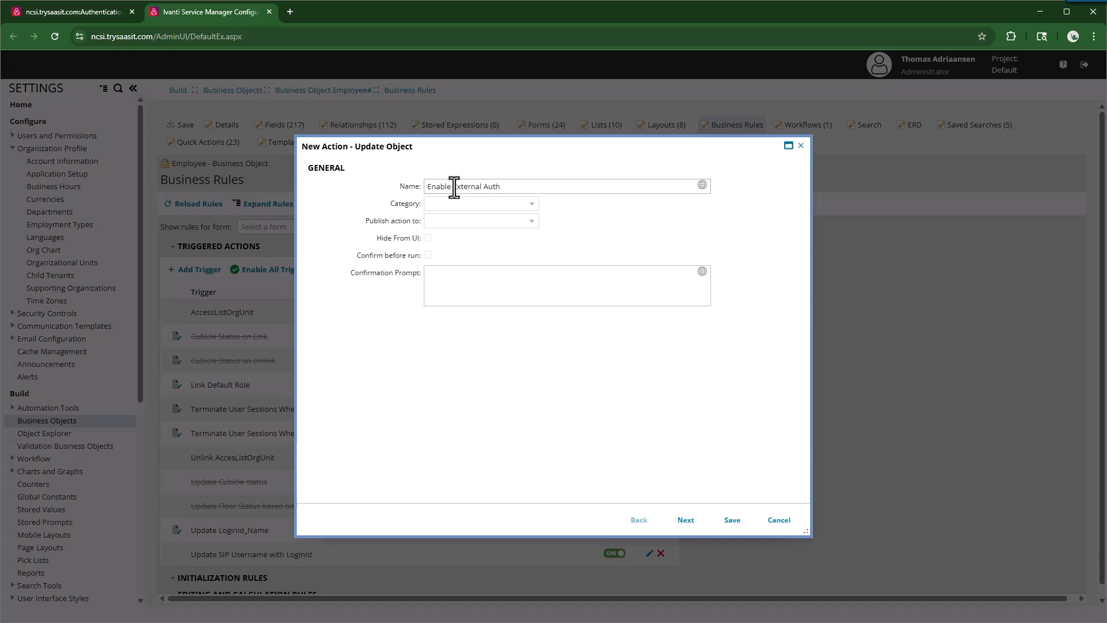
click(688, 520)
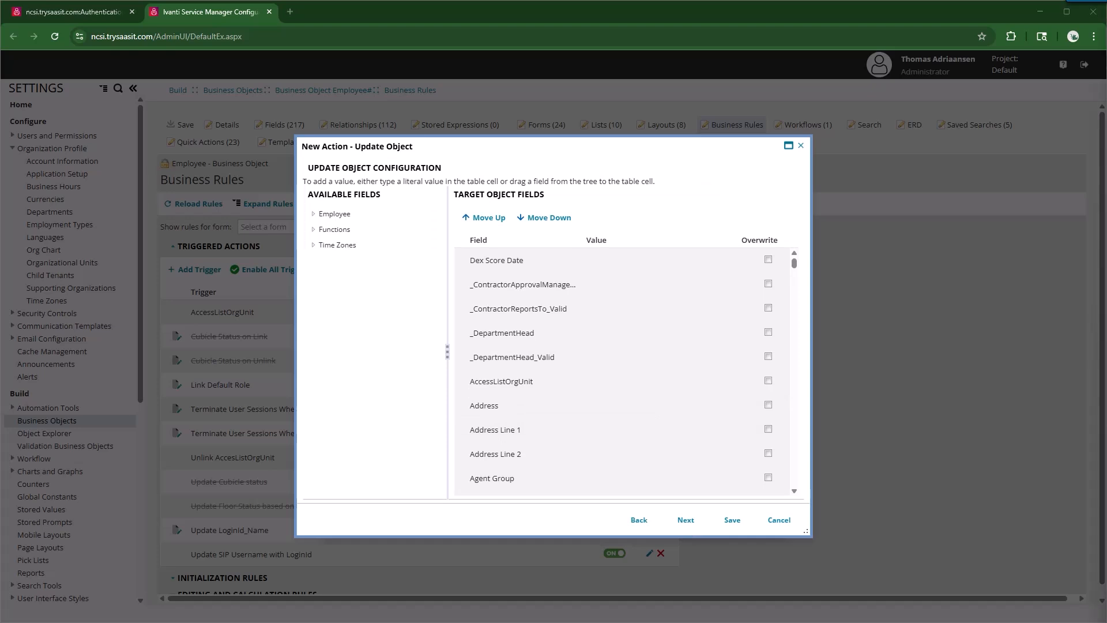
scroll(604, 382, down, 10)
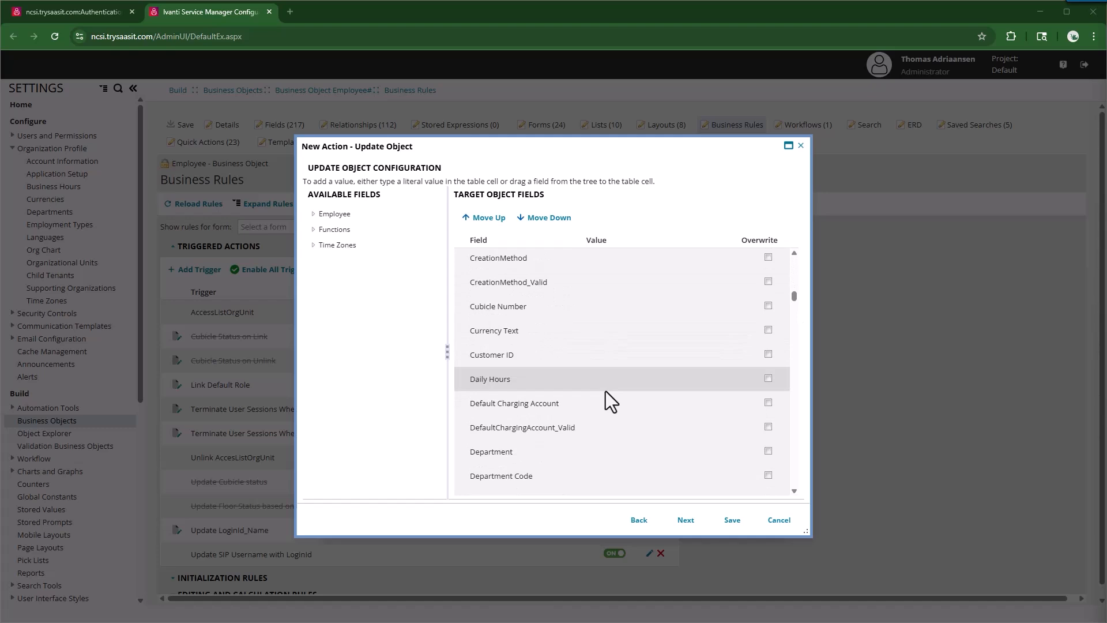
scroll(605, 393, down, 15)
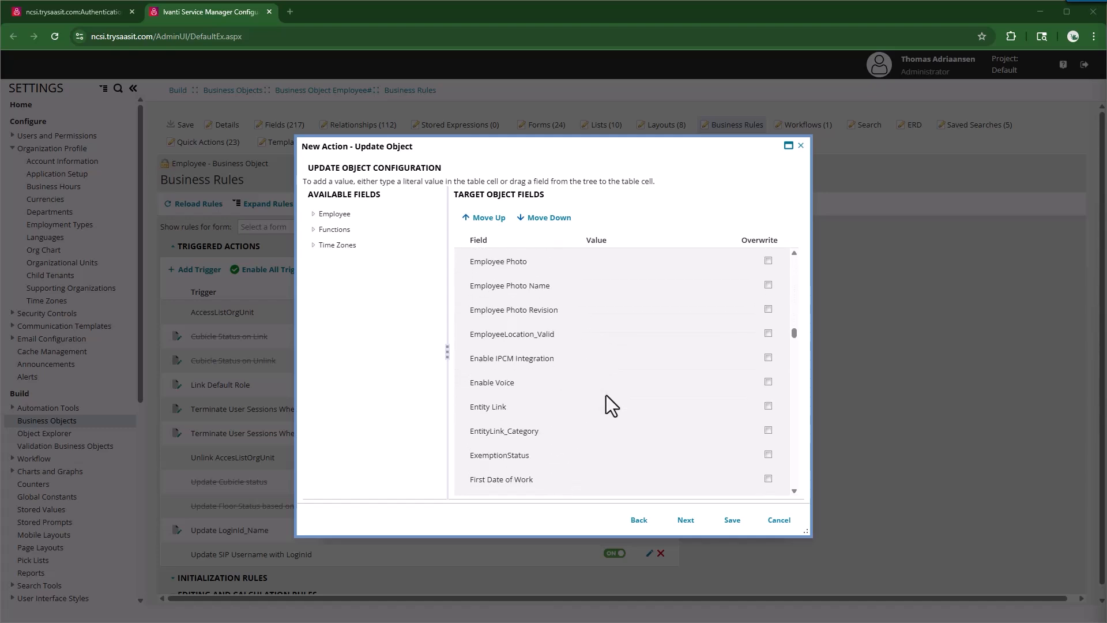
scroll(606, 397, down, 15)
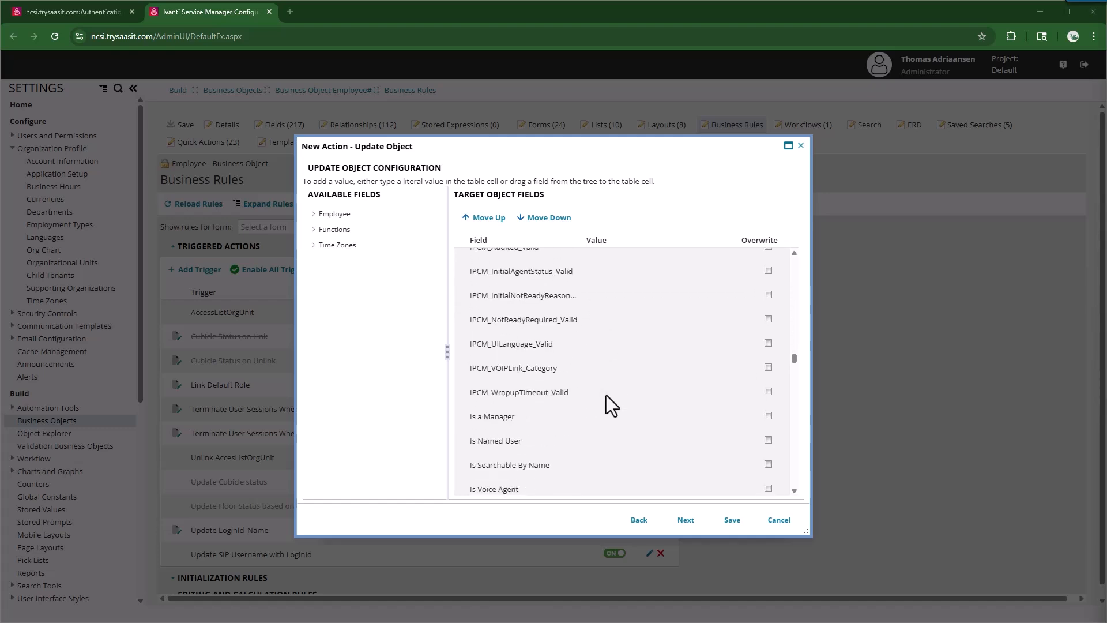
scroll(606, 395, down, 5)
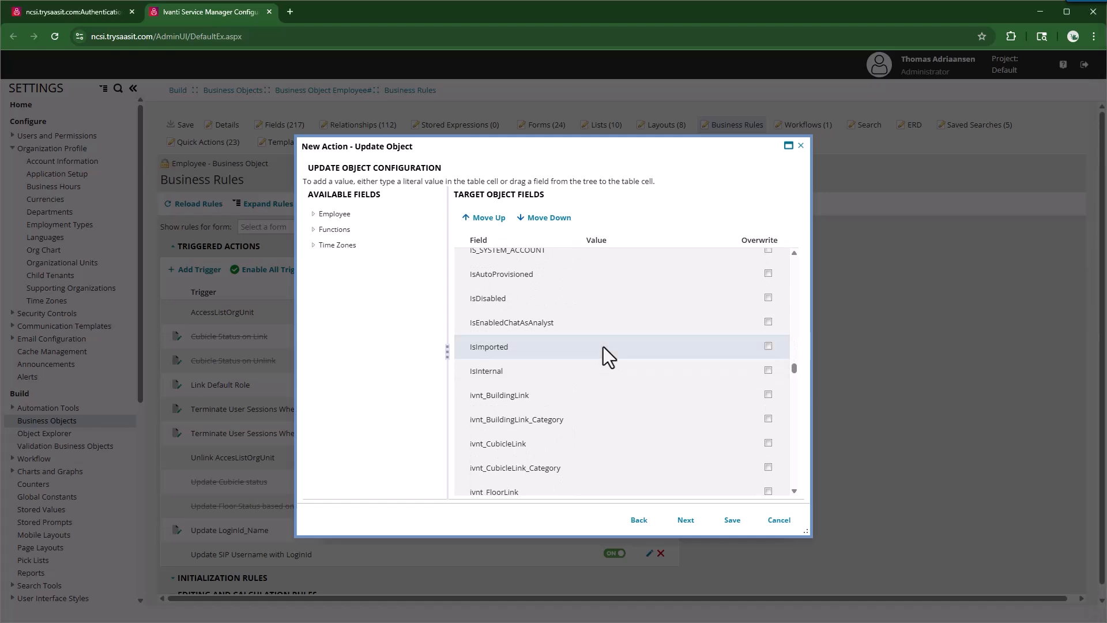
click(711, 352)
click(727, 349)
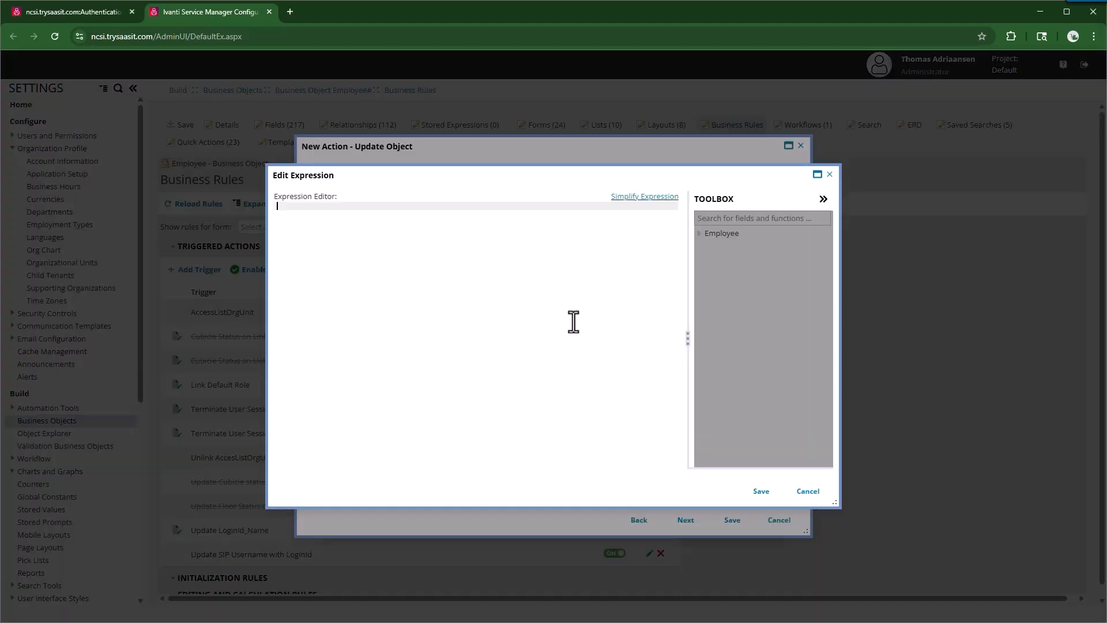
text(True)
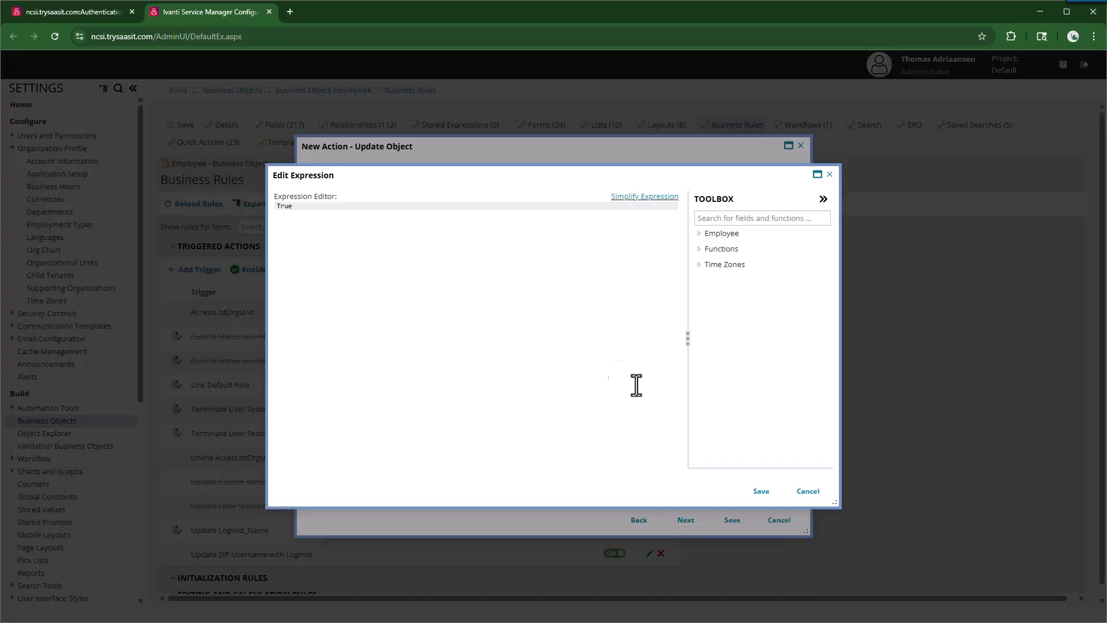
click(762, 491)
click(731, 522)
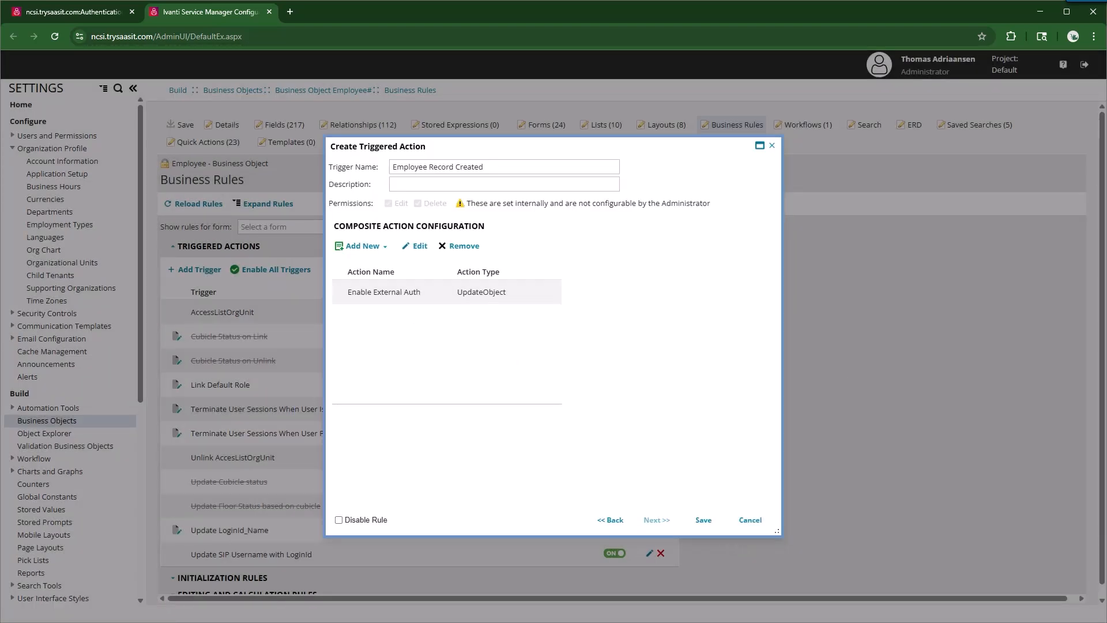
Step: Add a 'Link Authentication Provider' Insert Child Object action with child type Frs_ExternalLoginAssocProfileEmployee
click(383, 254)
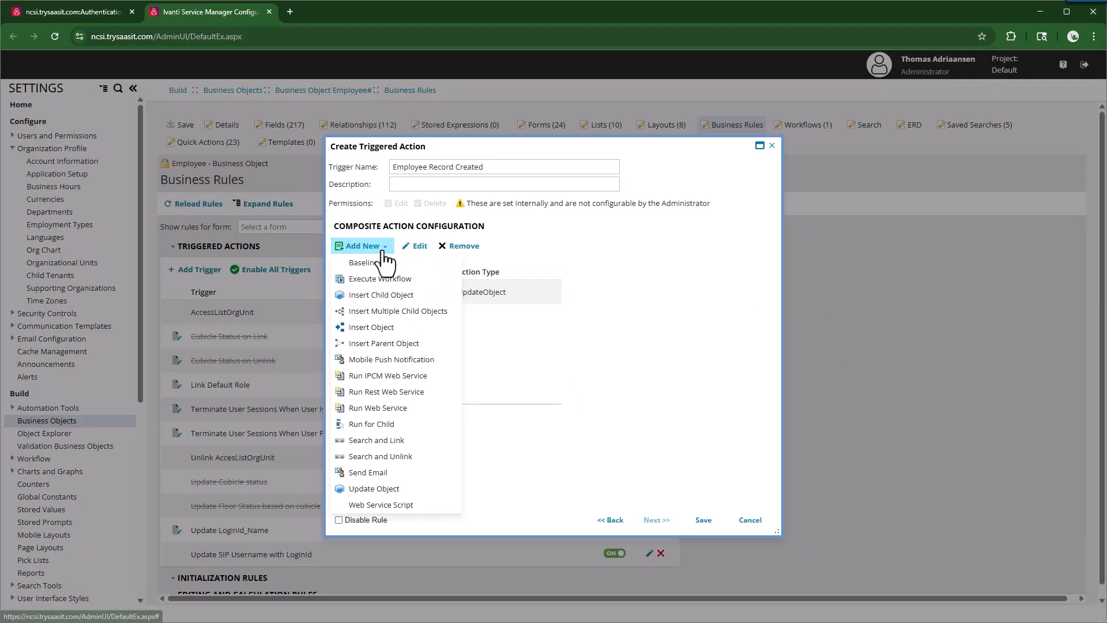
click(382, 296)
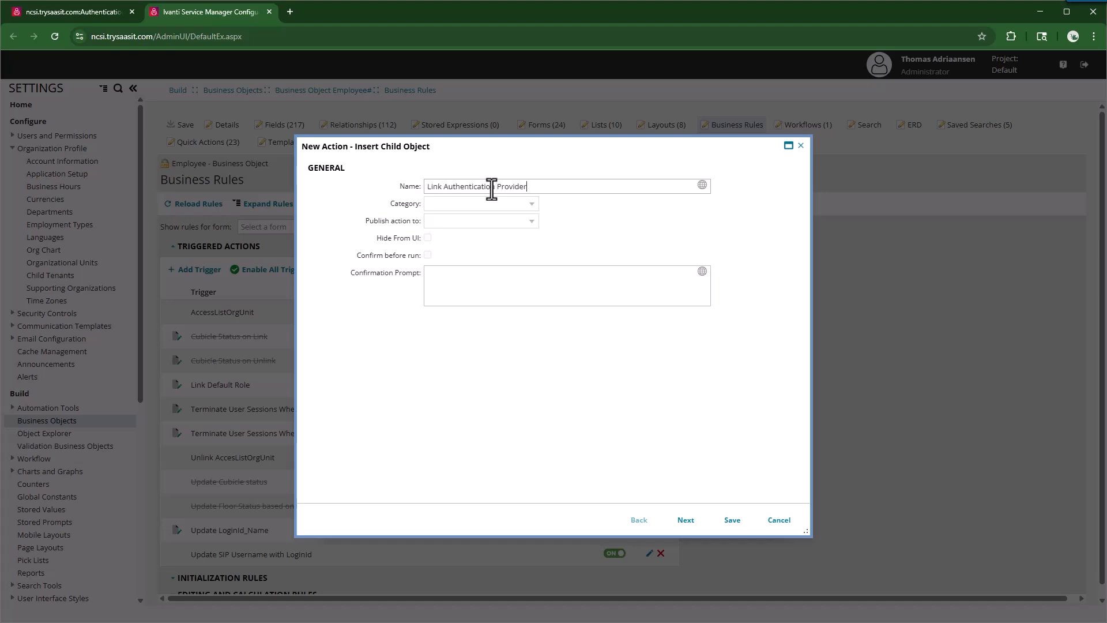
click(683, 520)
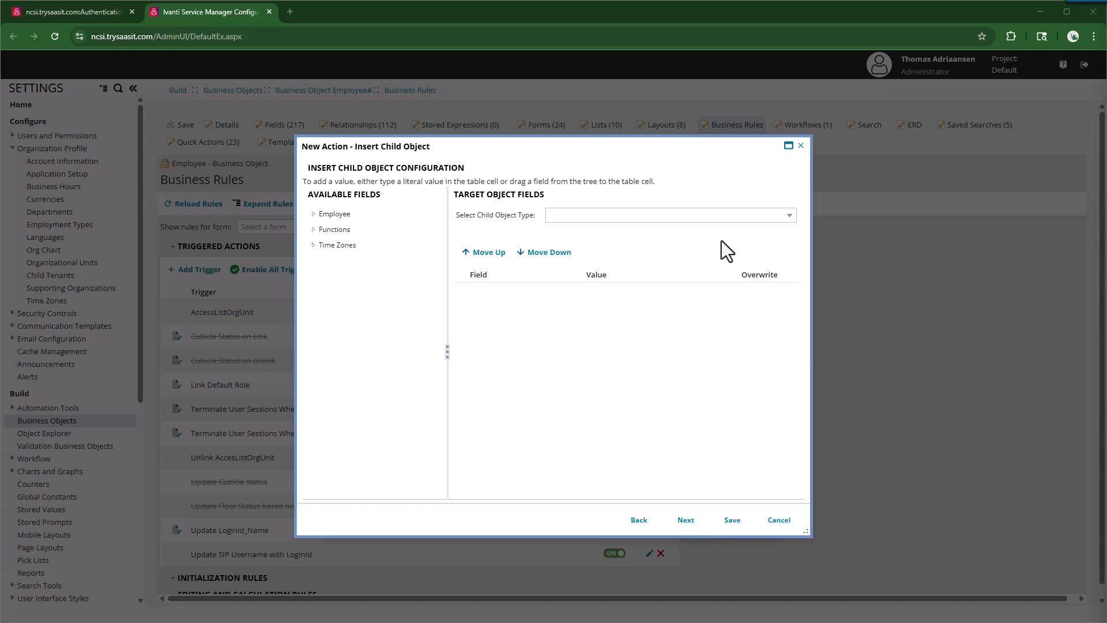
click(787, 216)
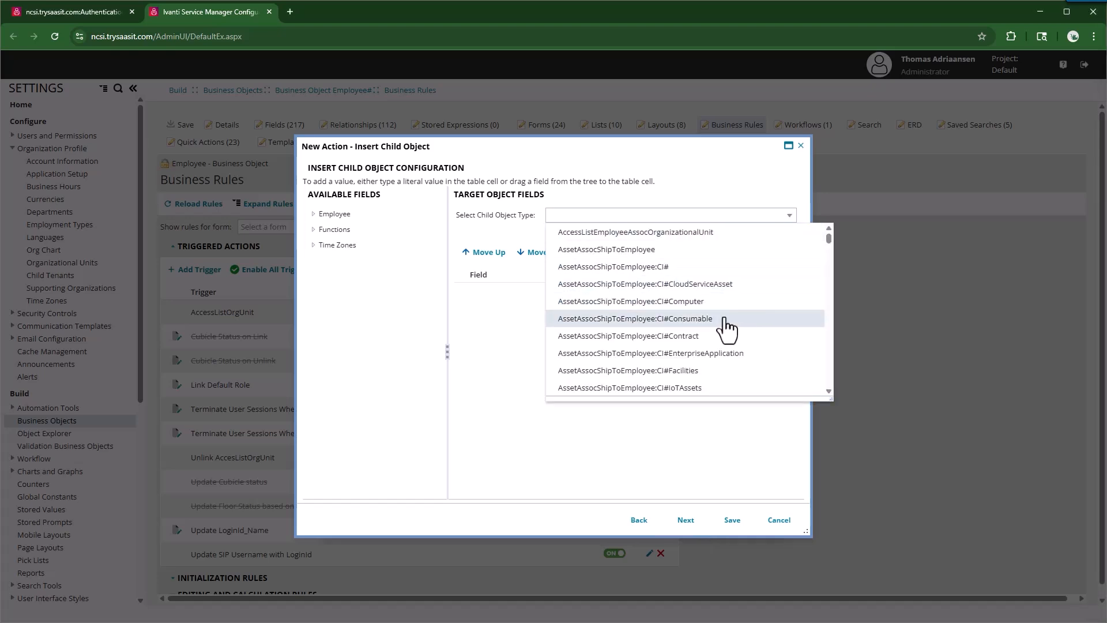
scroll(726, 323, down, 6)
scroll(668, 331, down, 4)
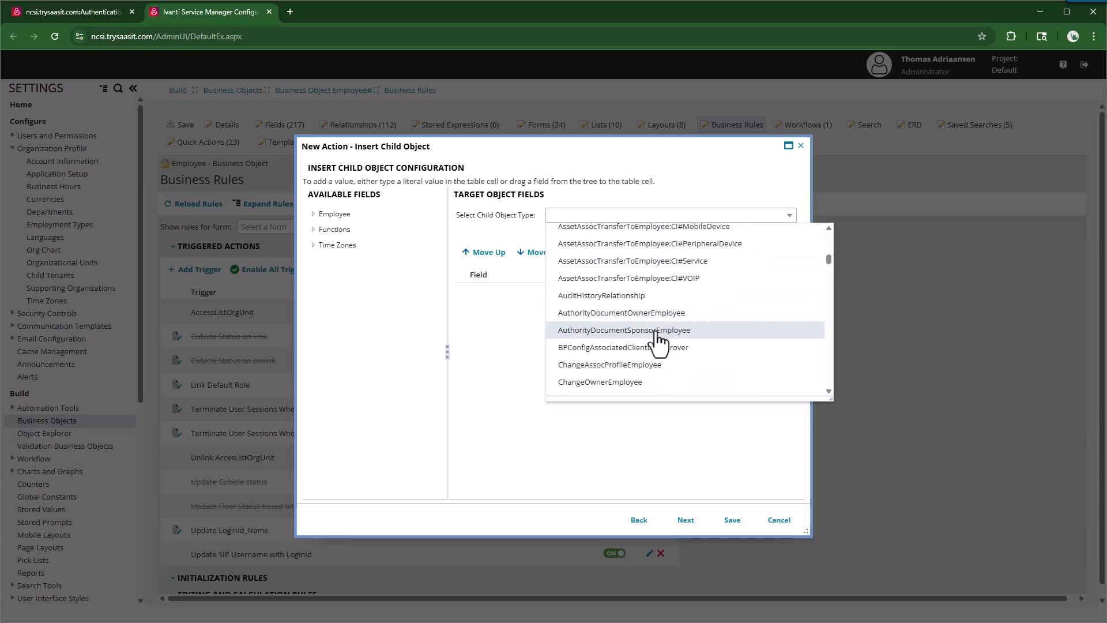
scroll(657, 344, down, 5)
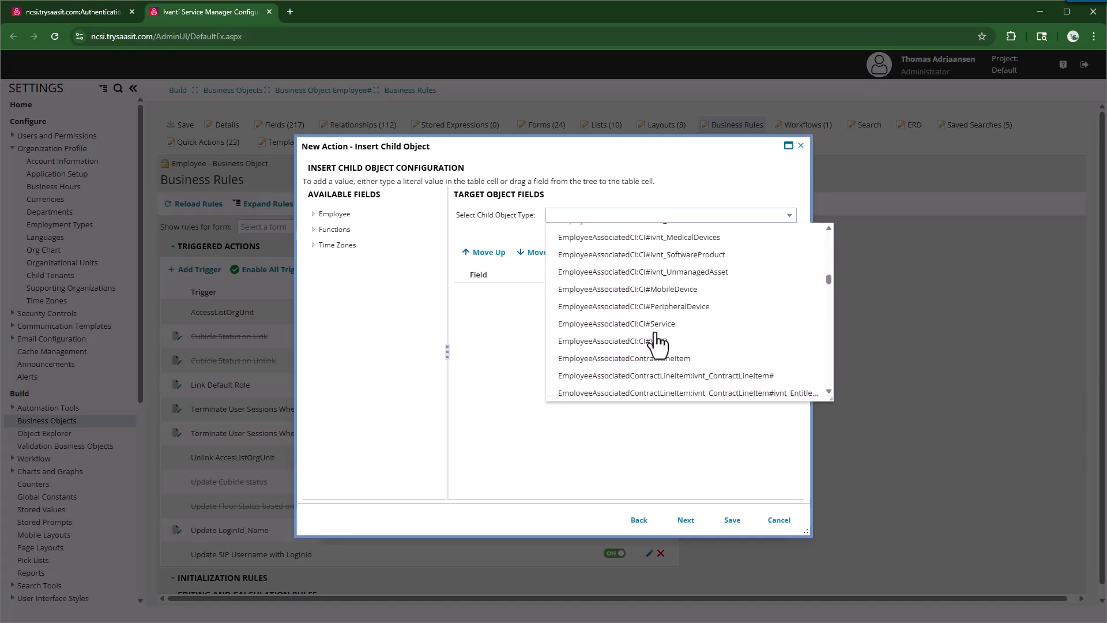
scroll(657, 344, down, 2)
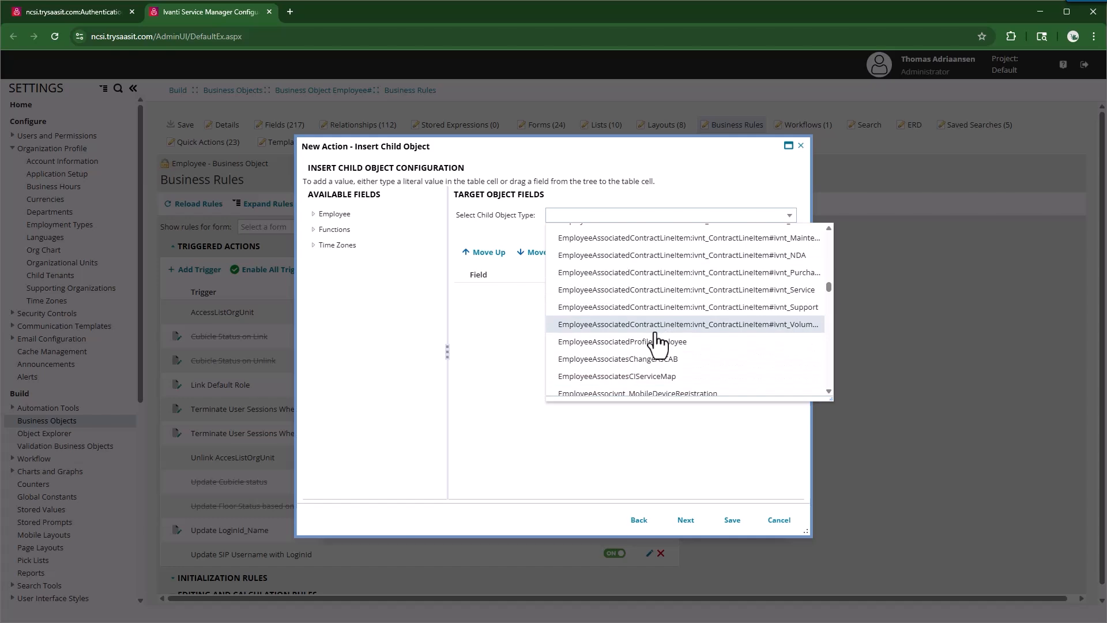
scroll(658, 344, down, 8)
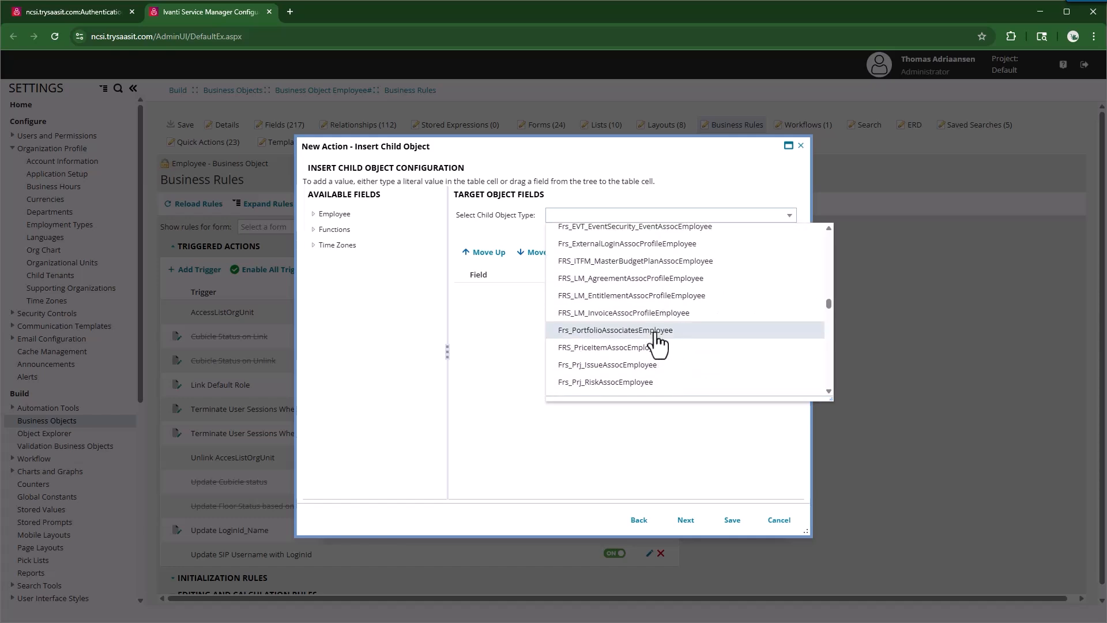
scroll(652, 340, up, 2)
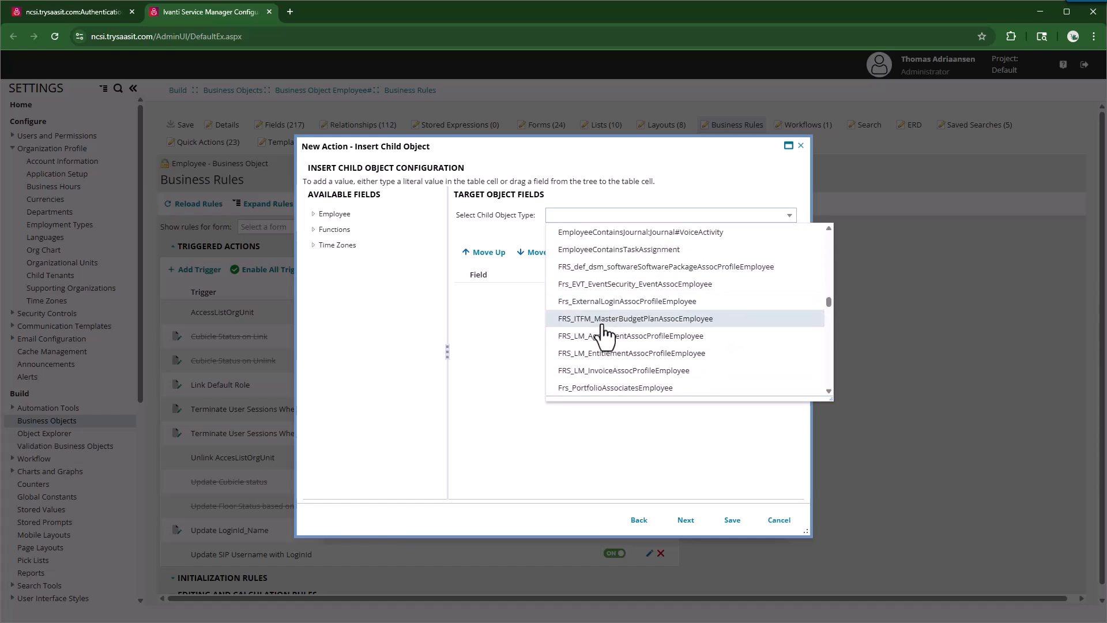
click(589, 301)
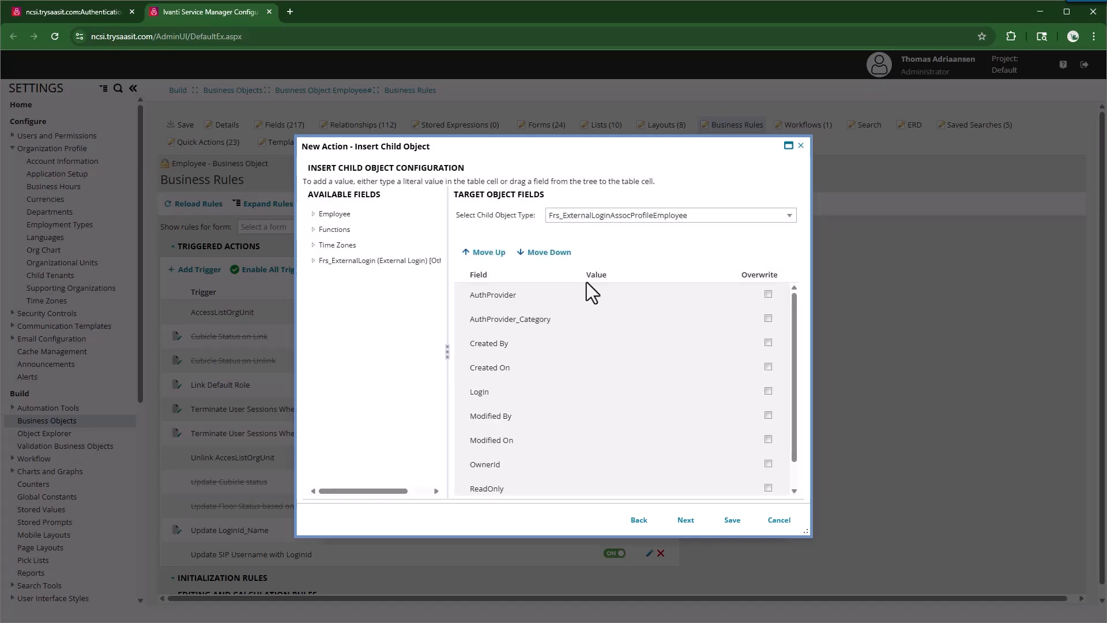
Step: Paste the Entra SSO provider ID into the AuthProvider field
click(630, 296)
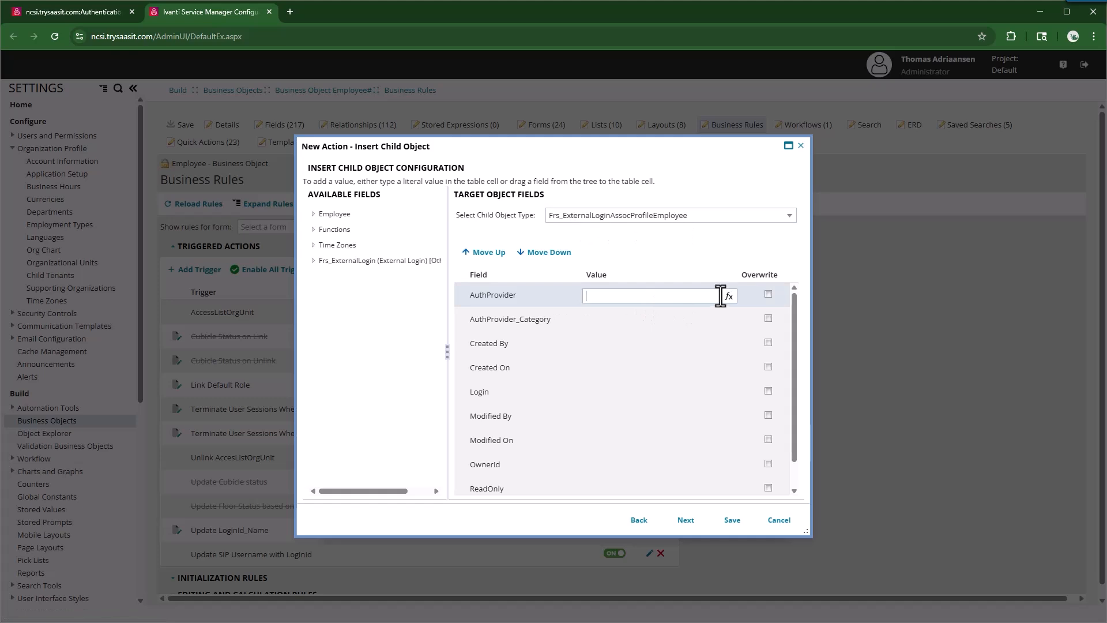
key(ctrl+v)
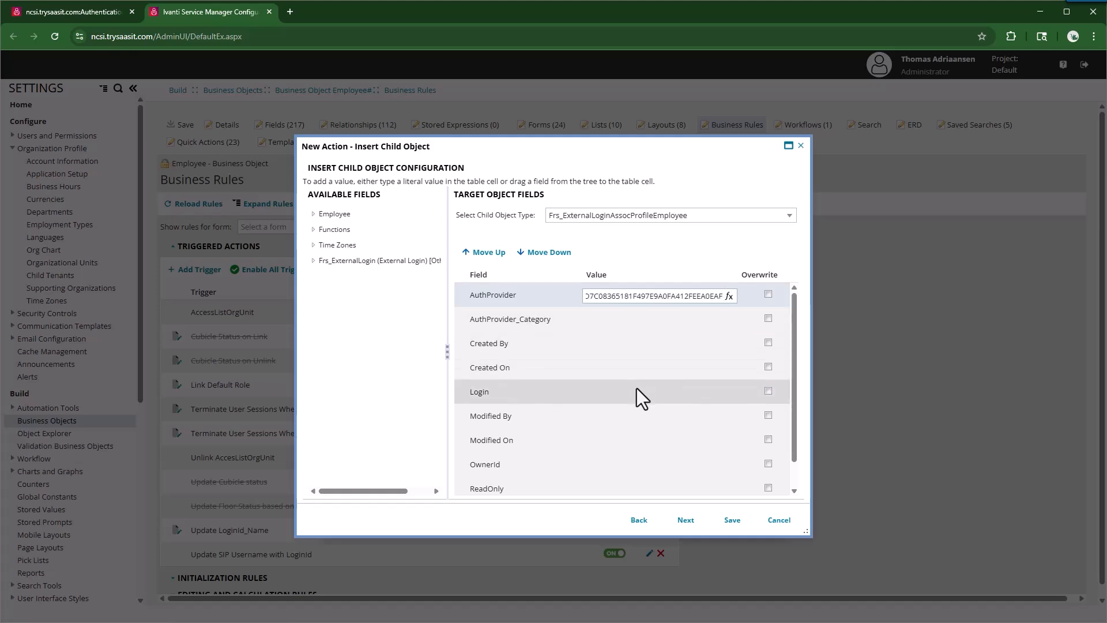
click(637, 389)
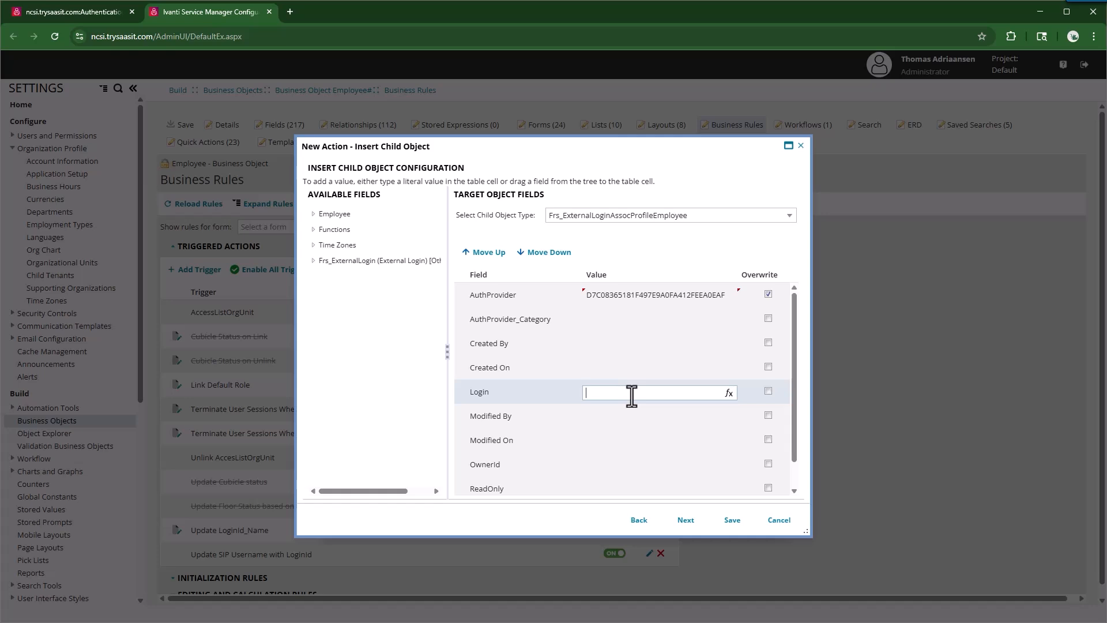
Step: Map Login to $(PrimaryEmail), then save the child action and the trigger
click(729, 394)
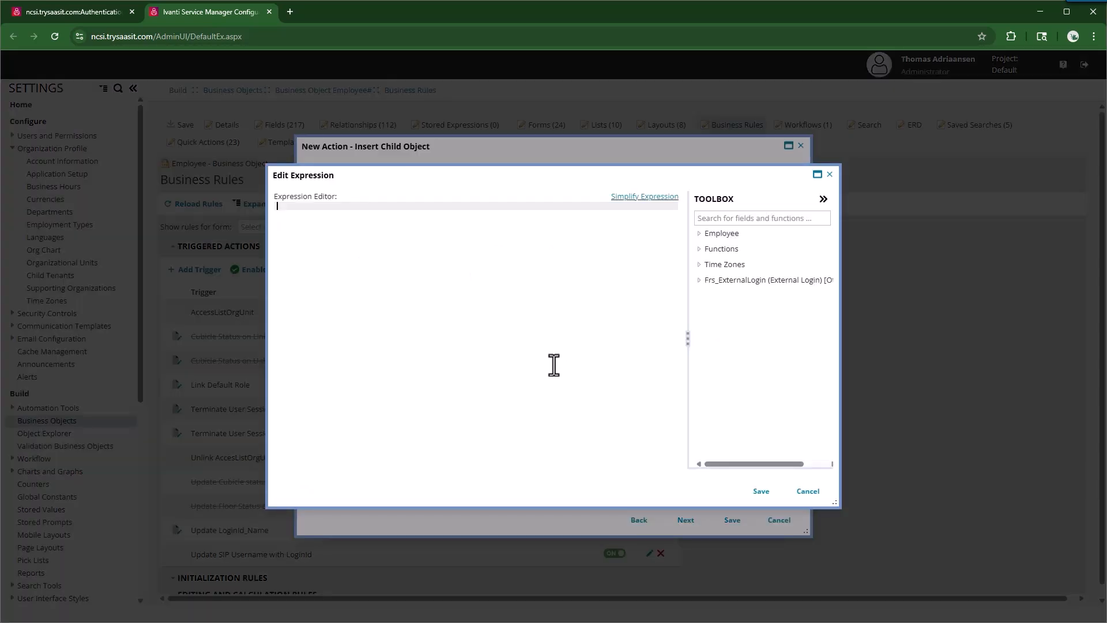
text($(Prim)
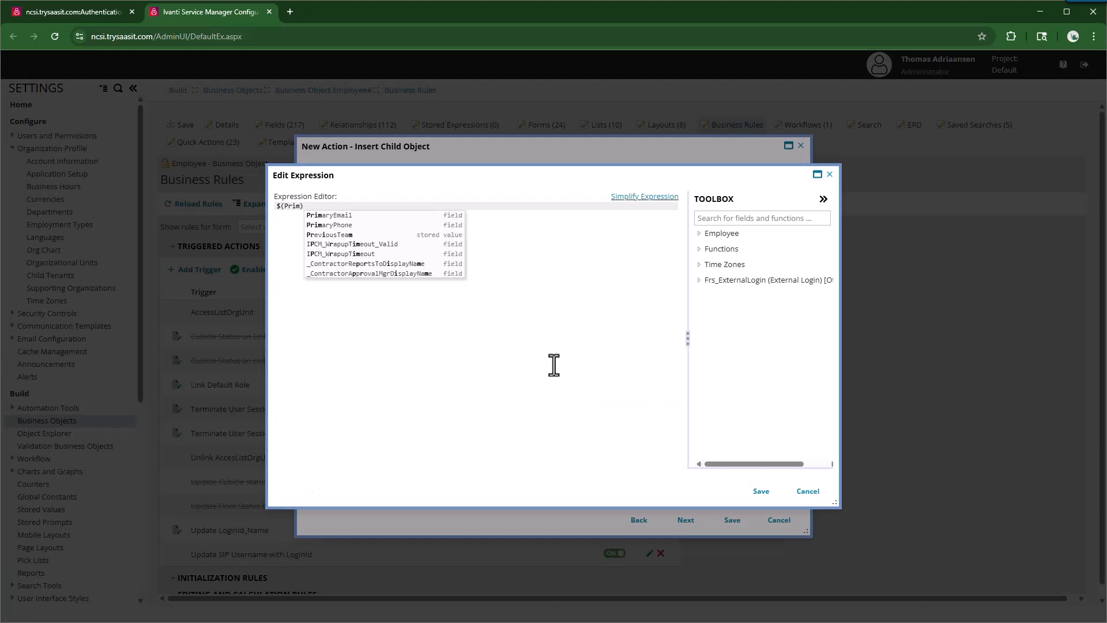
key(Down)
key(Return)
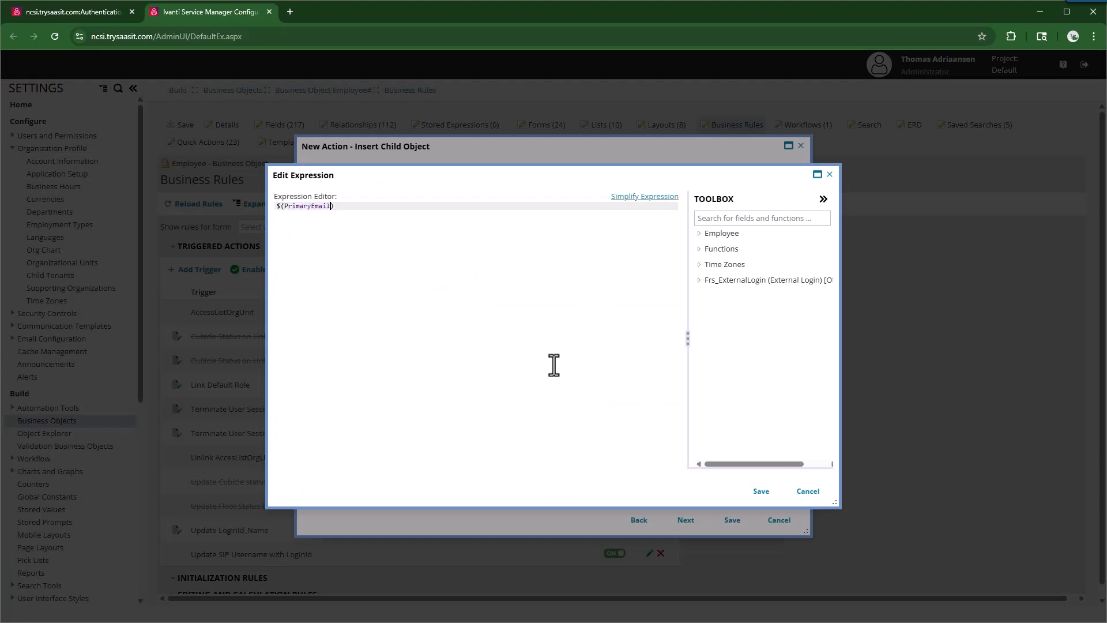
click(761, 491)
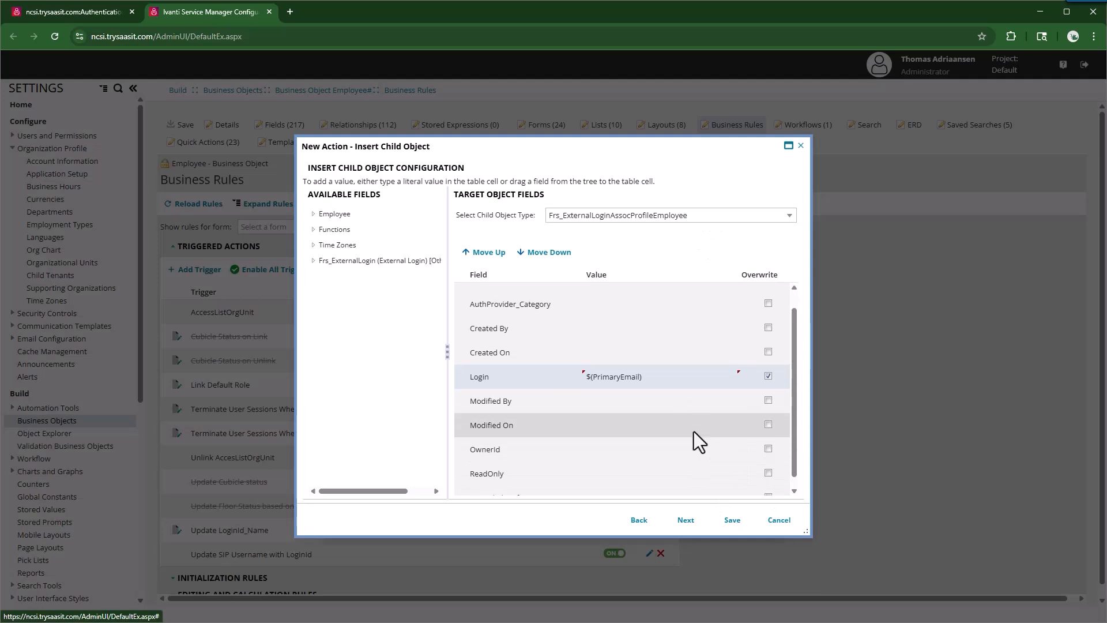
click(732, 520)
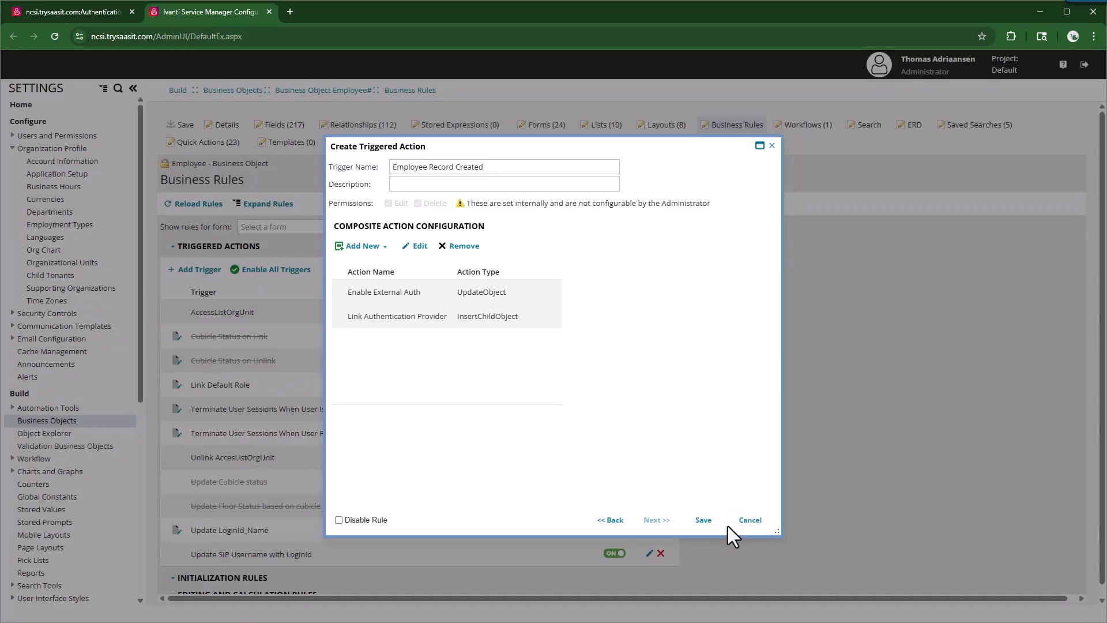
click(709, 523)
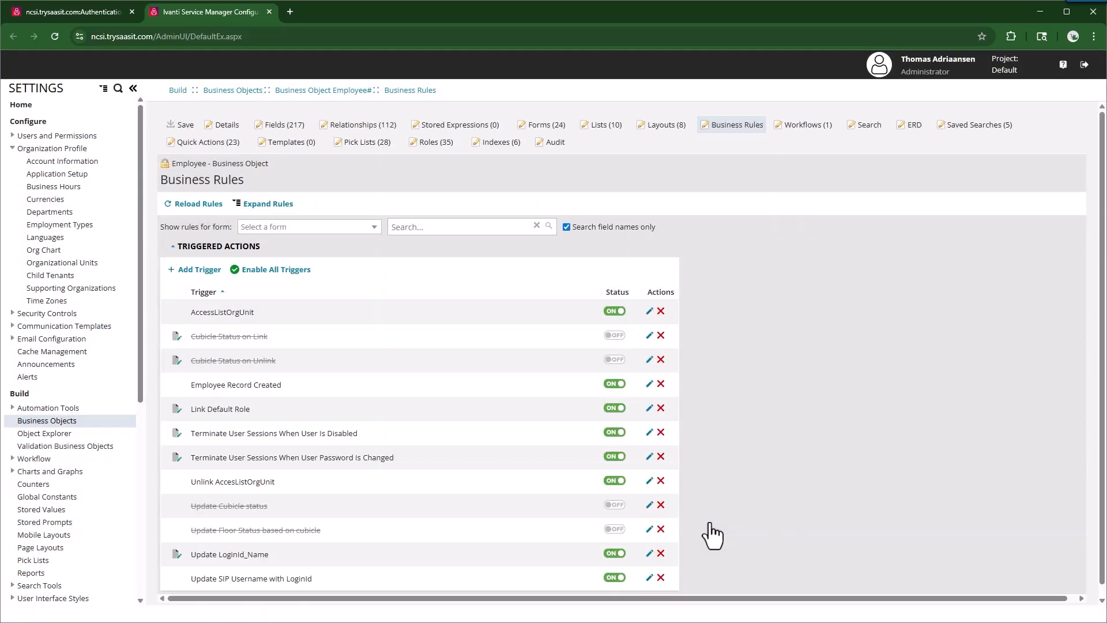
Step: Search the Employee workspace and open an existing employee's record to check its primary email
click(75, 10)
click(745, 64)
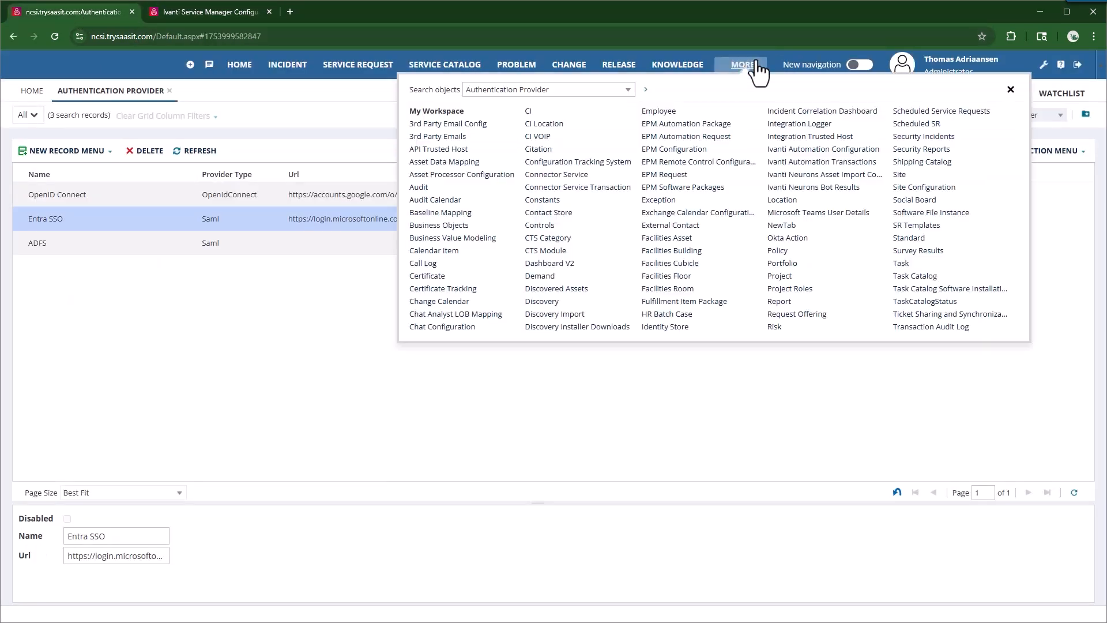
text(employ)
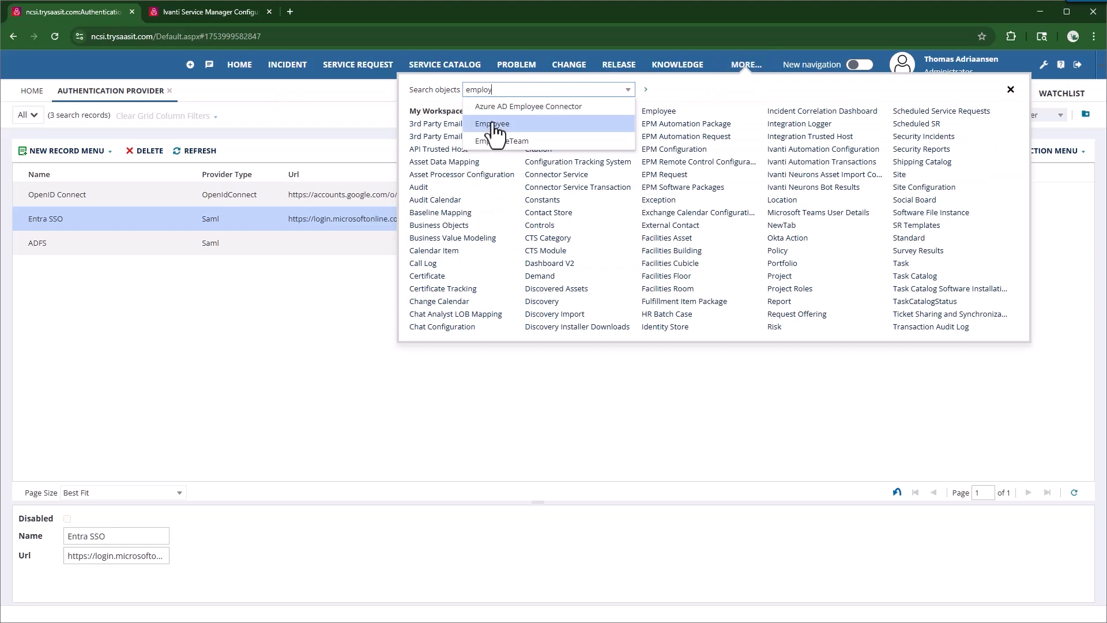
click(493, 124)
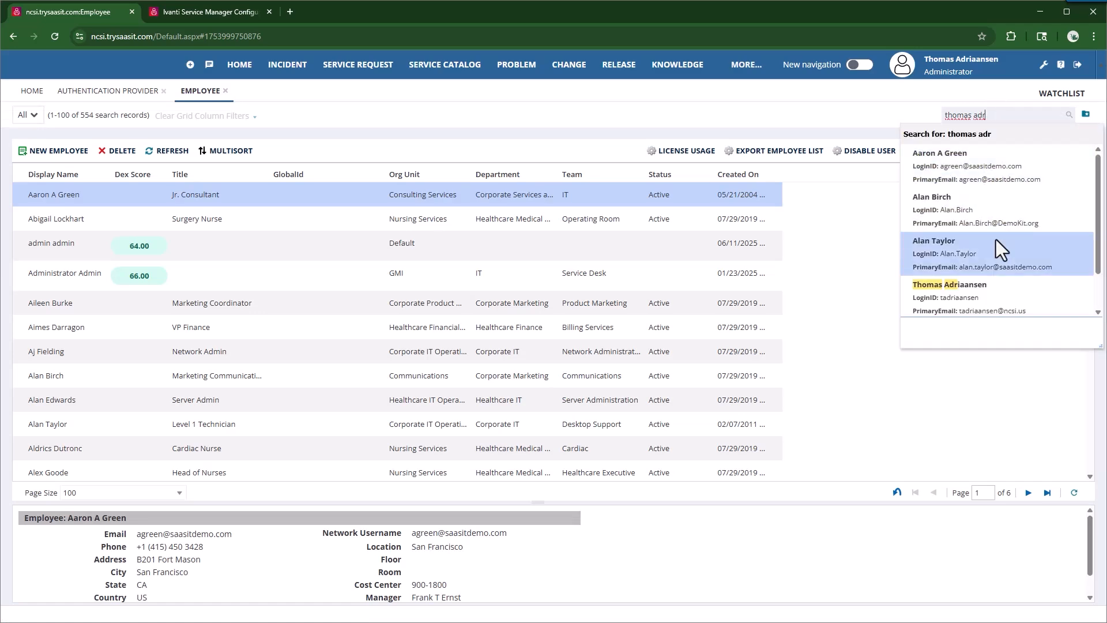
click(983, 287)
double_click(92, 197)
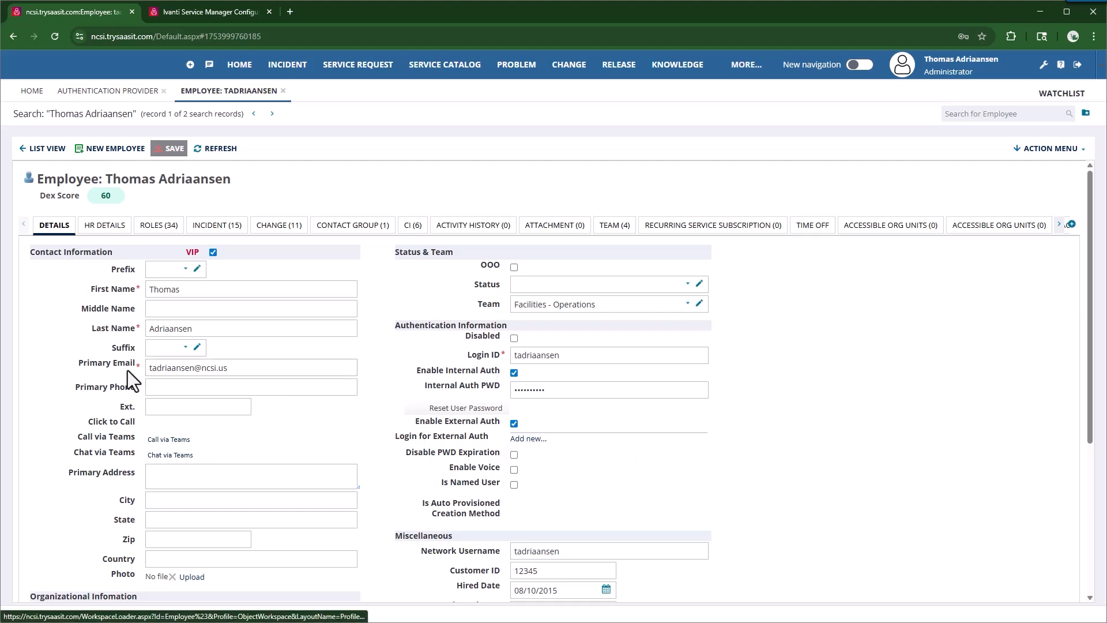
triple_click(229, 369)
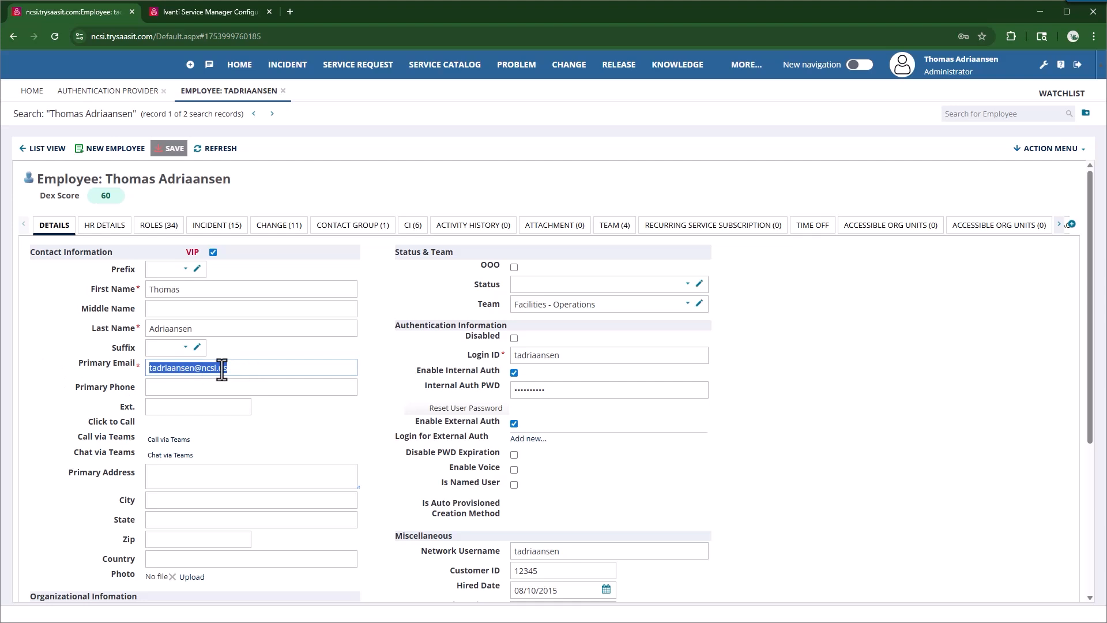
click(223, 370)
Step: Start a new employee with First Name 'Test', Last Name 'User', and a test primary email
click(24, 149)
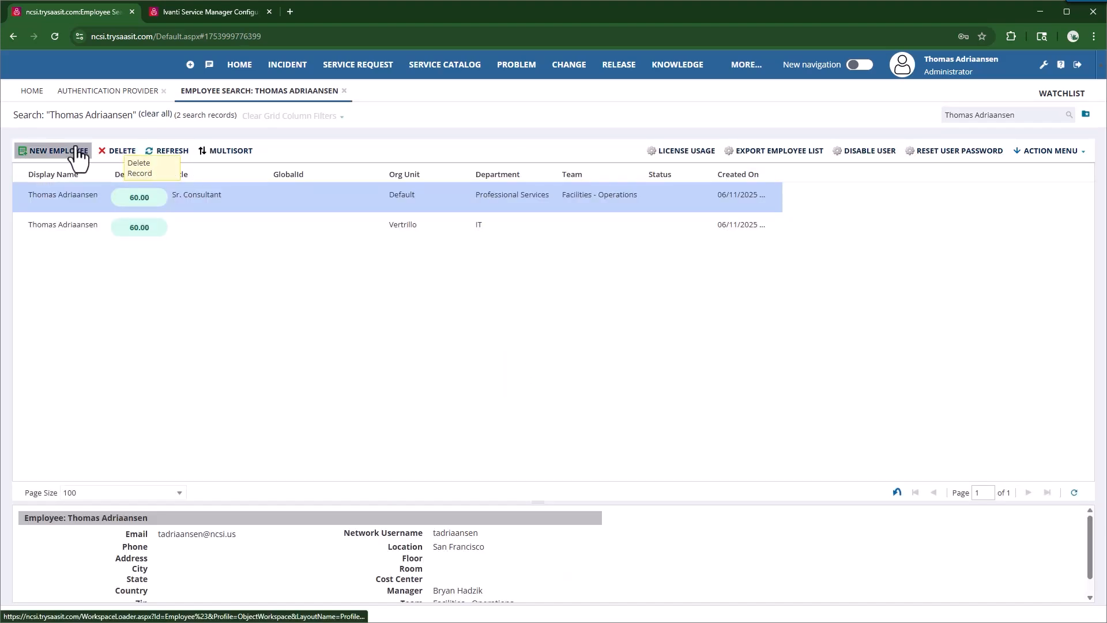
click(78, 151)
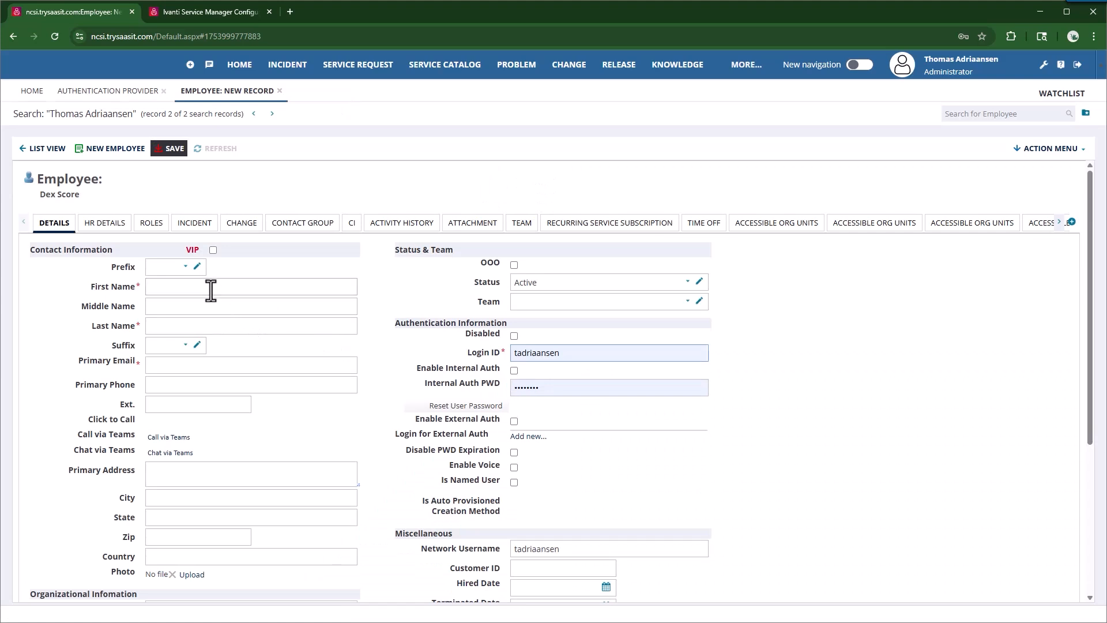
click(211, 290)
text(Test)
key(Tab)
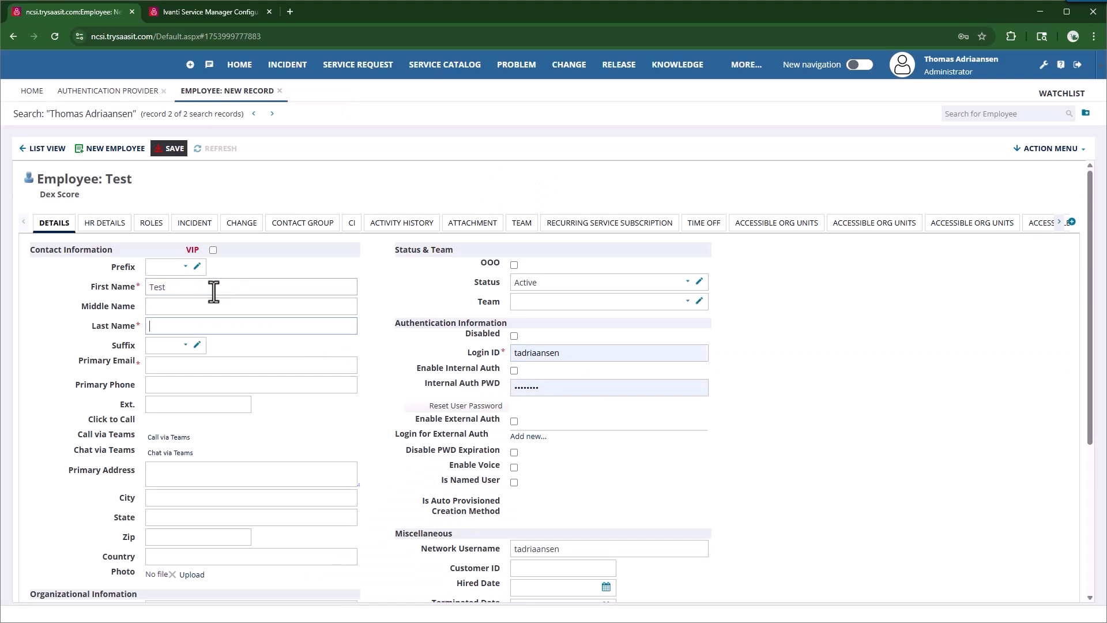
text(Usaewr)
key(BackSpace)
key(BackSpace)
key(BackSpace)
key(BackSpace)
click(179, 367)
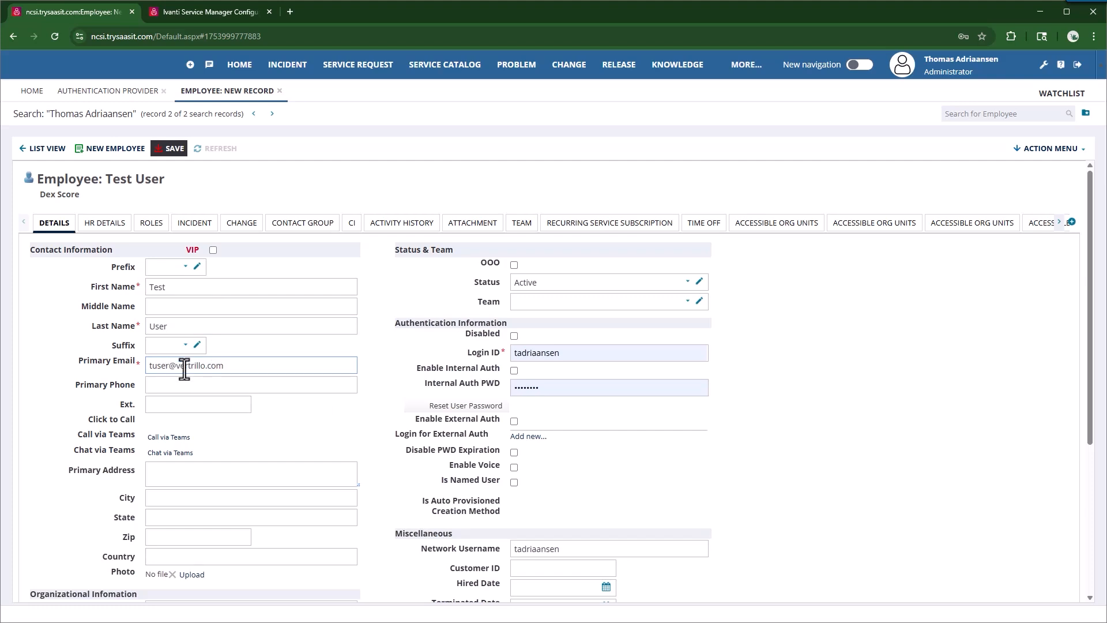
Step: Clear the prefilled Login ID and password, use the primary email as Login ID, and save
scroll(259, 499, down, 2)
scroll(423, 437, up, 2)
drag(575, 354, 410, 375)
key(BackSpace)
drag(553, 389, 408, 405)
key(BackSpace)
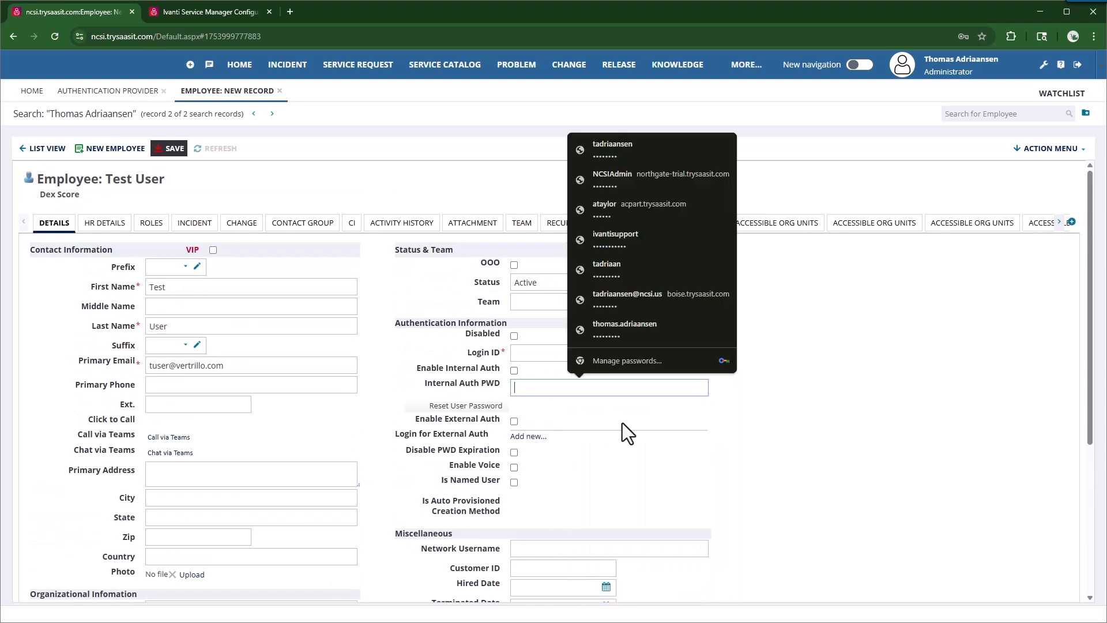
click(647, 386)
click(576, 353)
drag(257, 365, 46, 377)
key(ctrl+c)
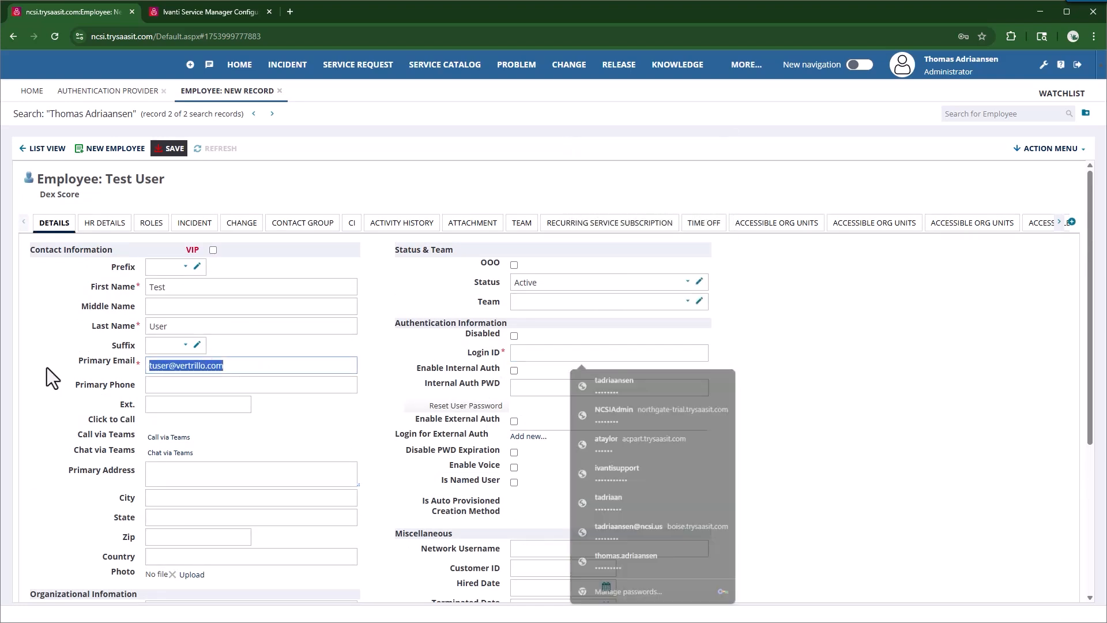
click(576, 354)
key(ctrl+v)
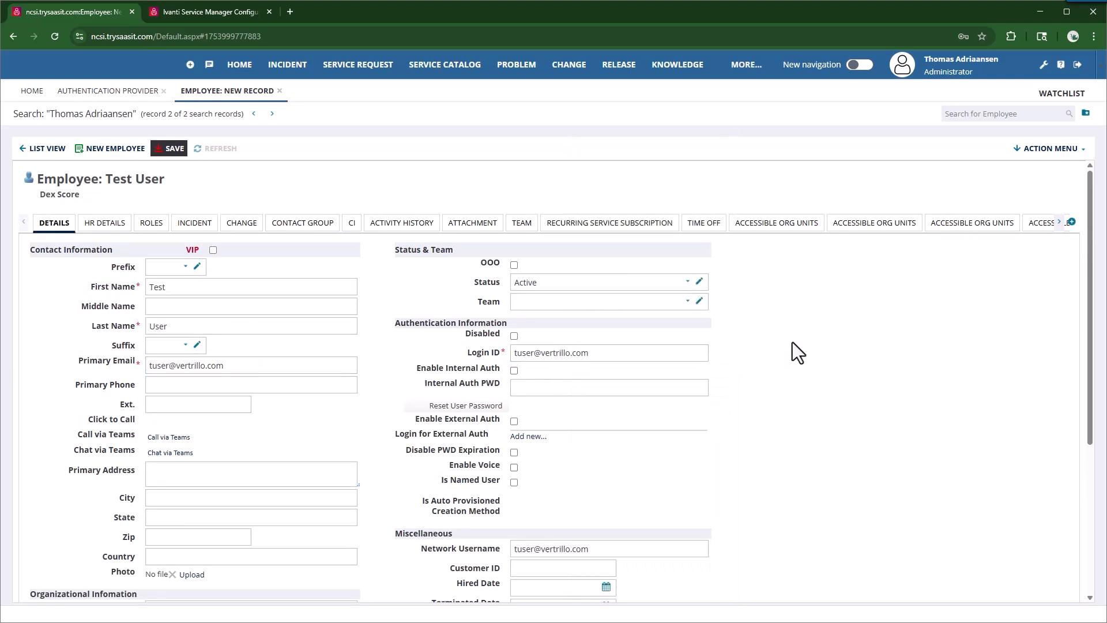
click(170, 148)
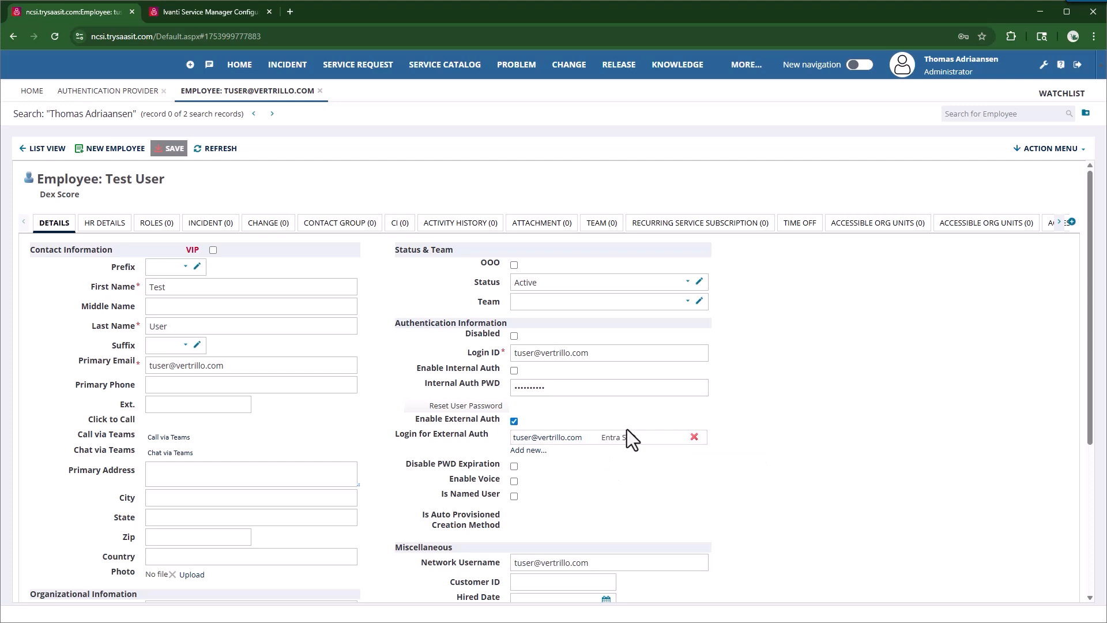
Step: Go back to the employee search list and open the employee actions list
click(36, 148)
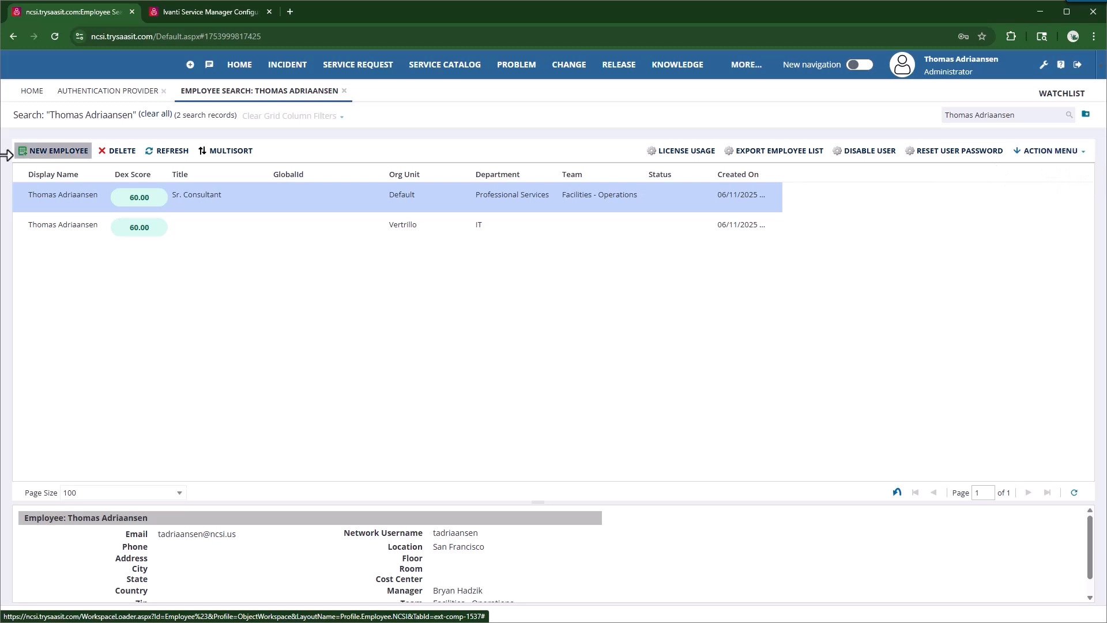
click(1085, 153)
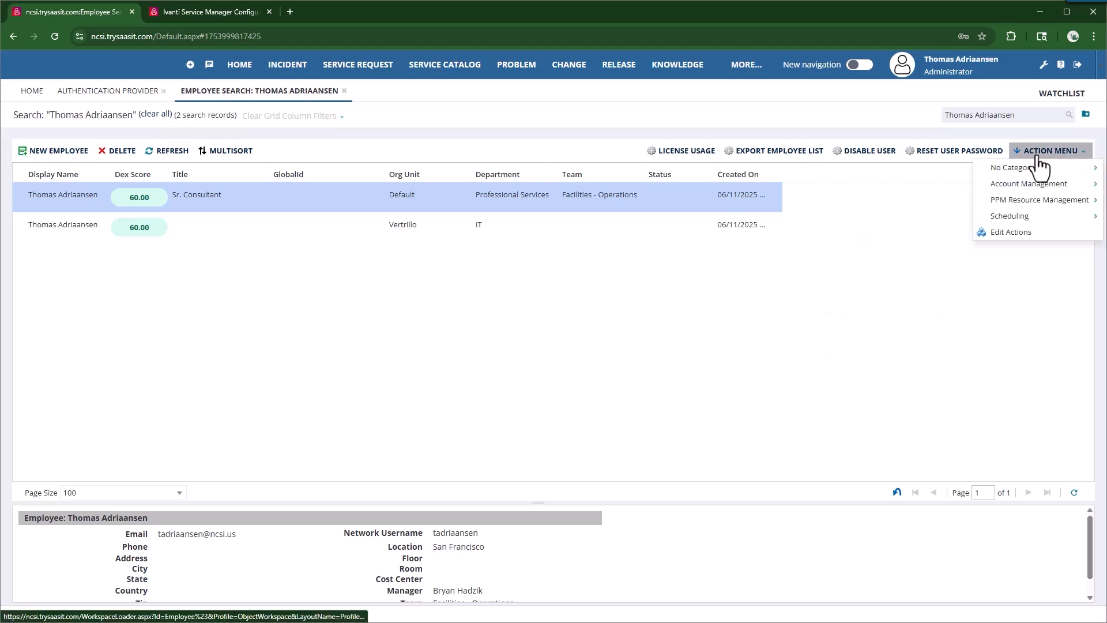
Step: Start a new Update Object action named Link Entra SSO in the classic action designer
click(1011, 235)
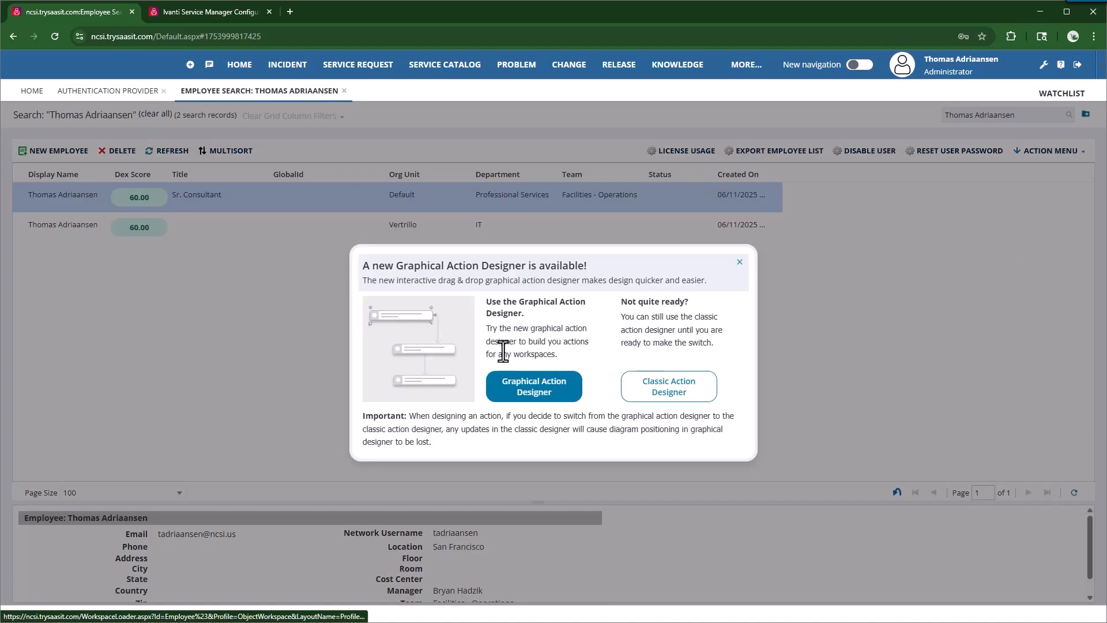
click(668, 385)
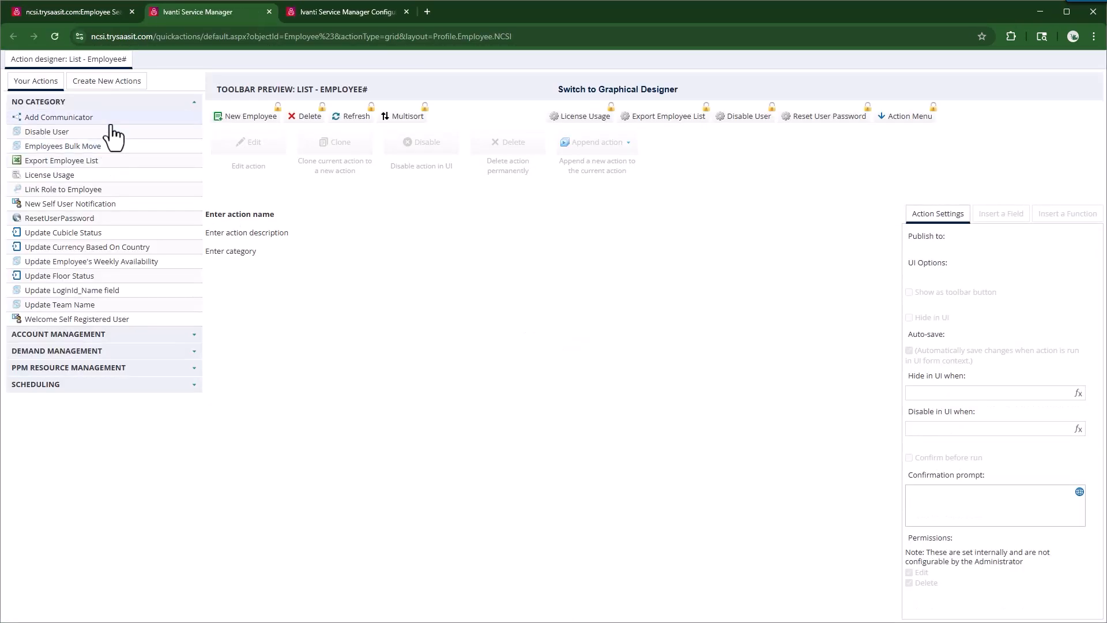
click(96, 82)
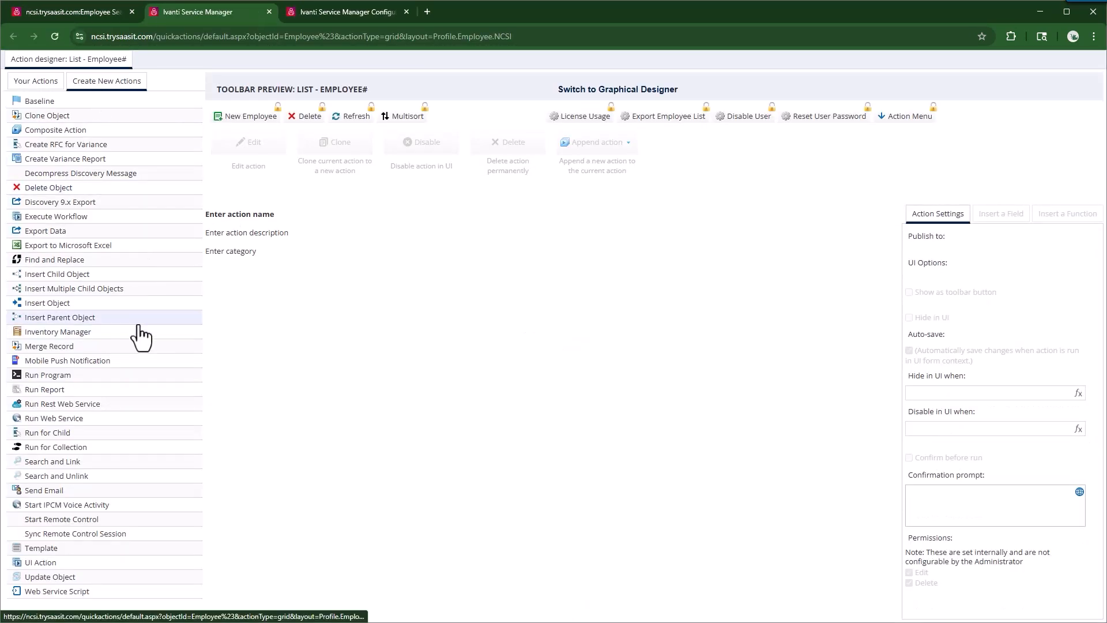
click(54, 578)
click(241, 213)
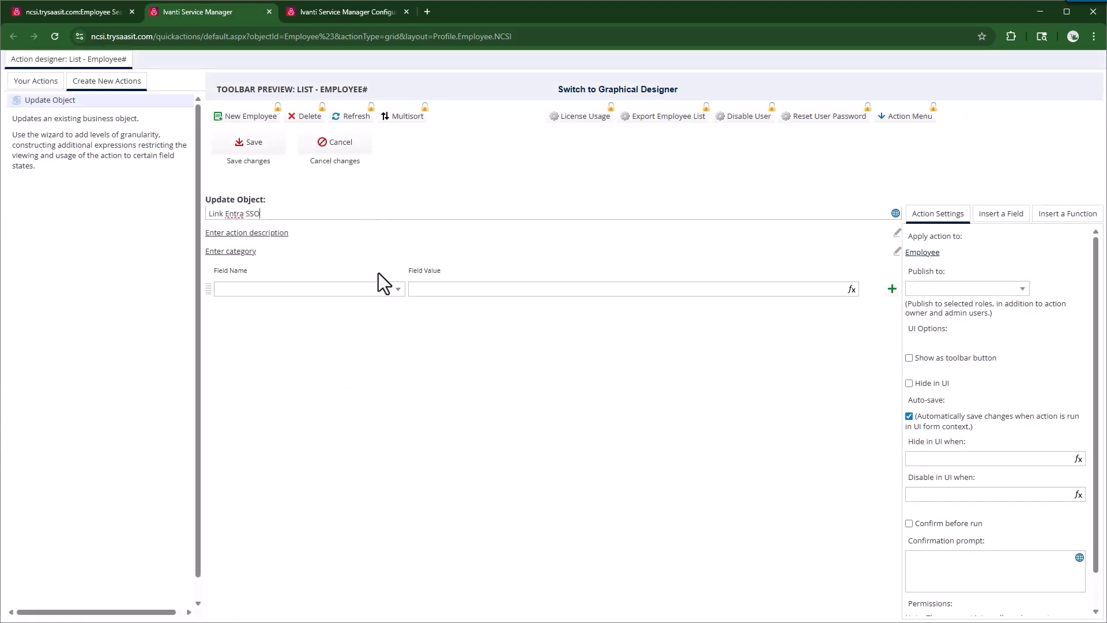
Step: Make the action update the IsExternalAuth field to True
click(396, 289)
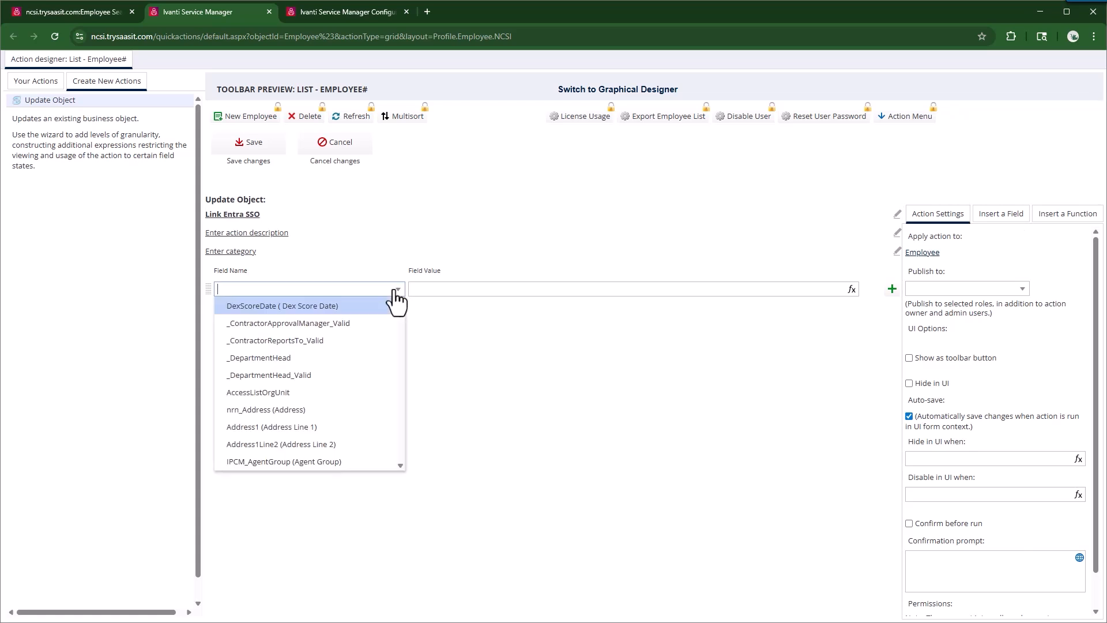
text(Isent)
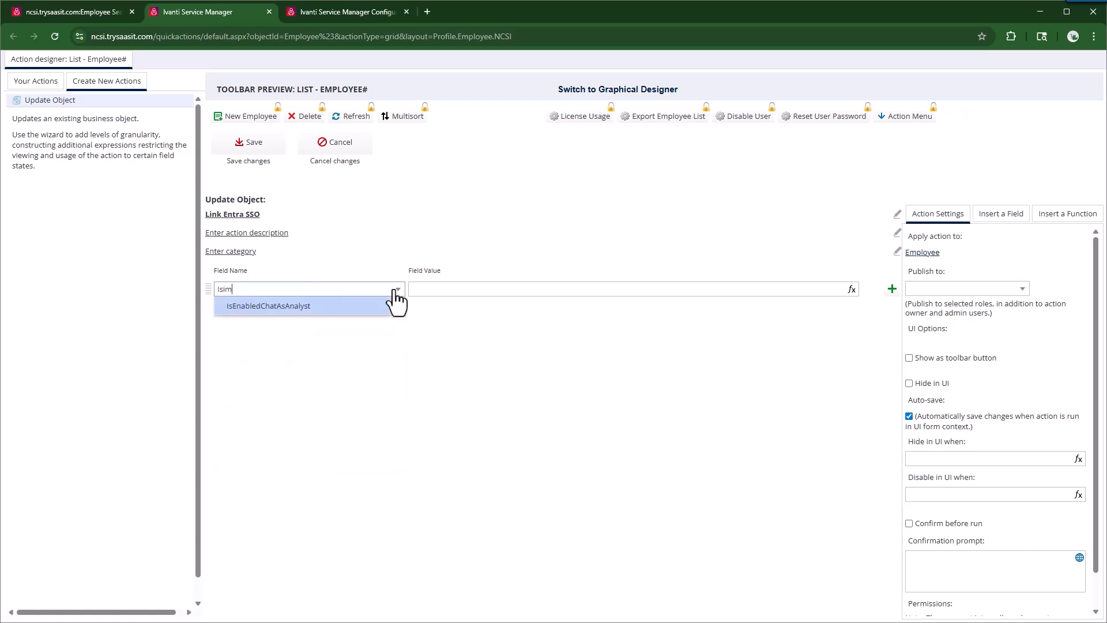
key(BackSpace)
key(BackSpace)
key(BackSpace)
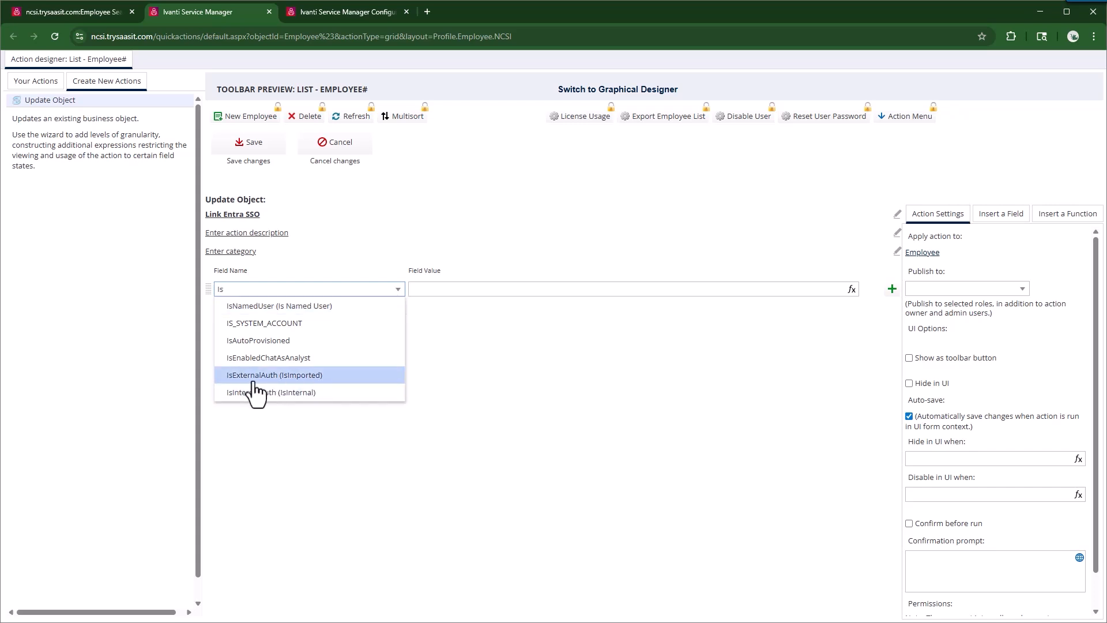
click(281, 376)
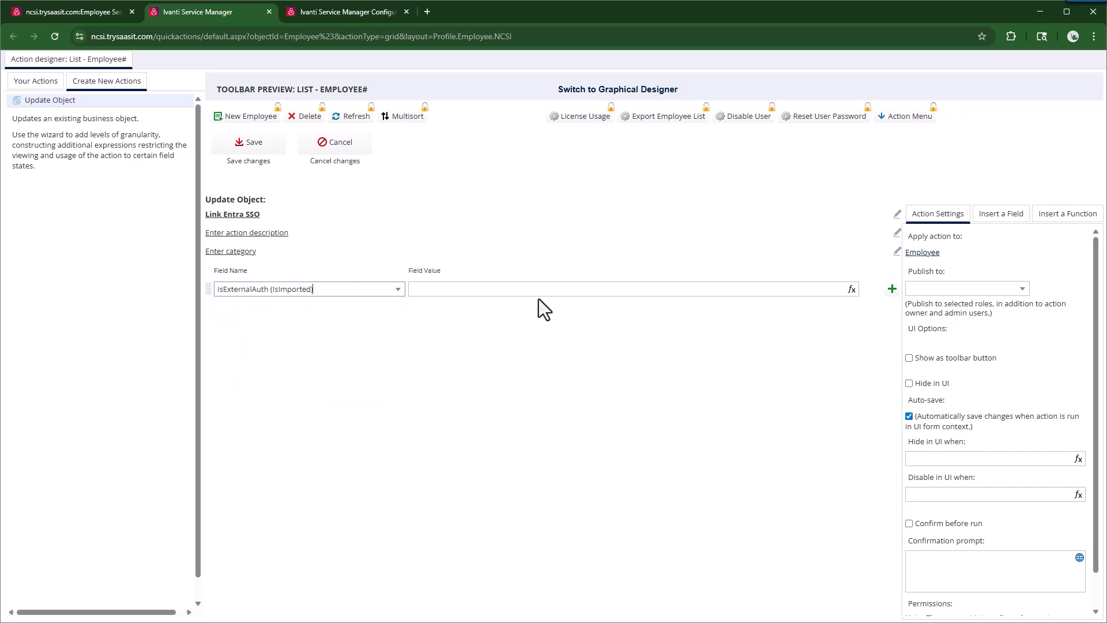
click(852, 289)
text(True)
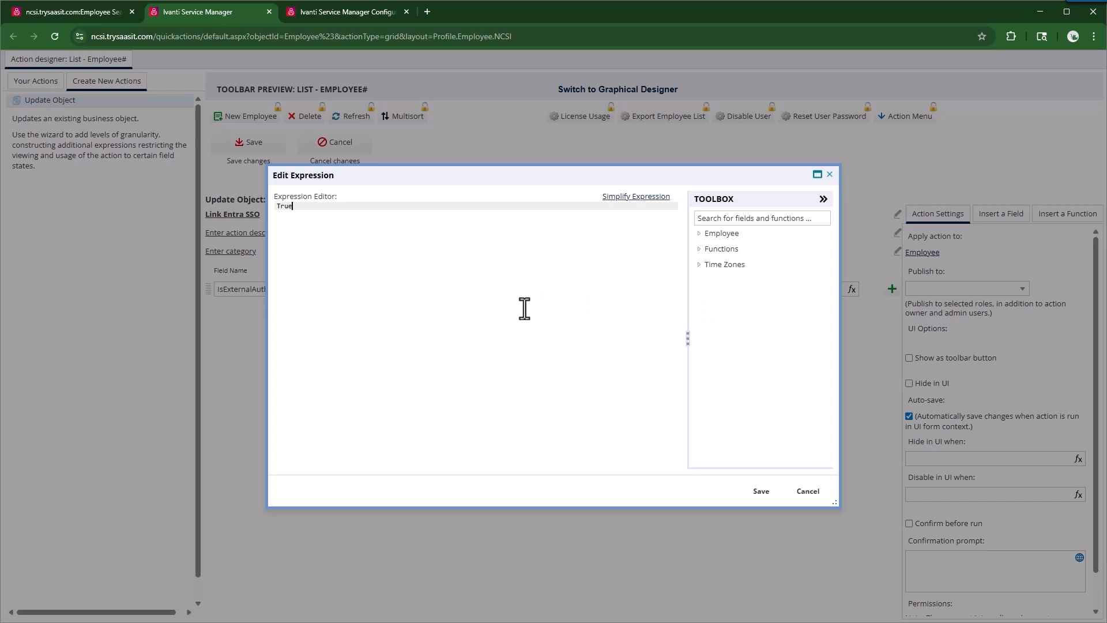
click(761, 491)
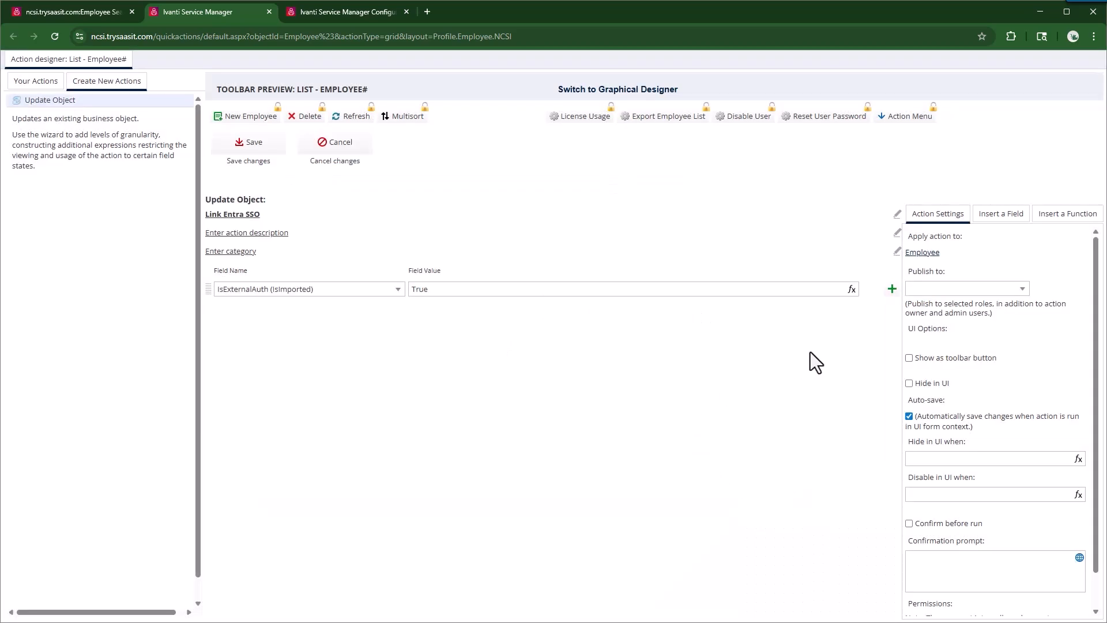
Step: Publish the action to the Administrator and Service Desk Manager roles and save it
click(1022, 287)
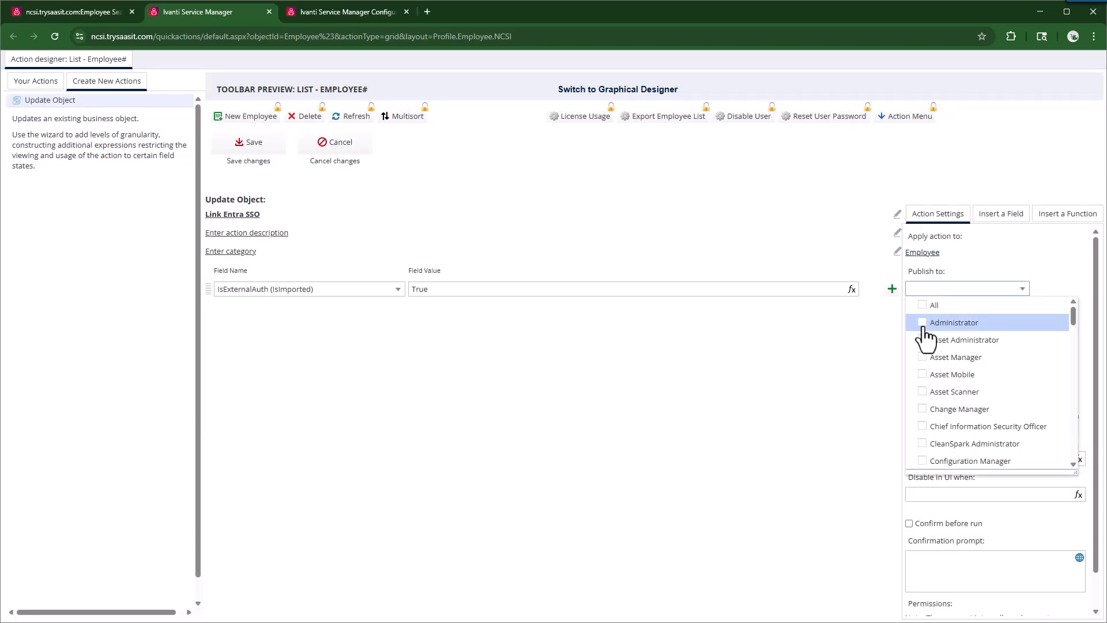
click(924, 326)
scroll(957, 415, down, 15)
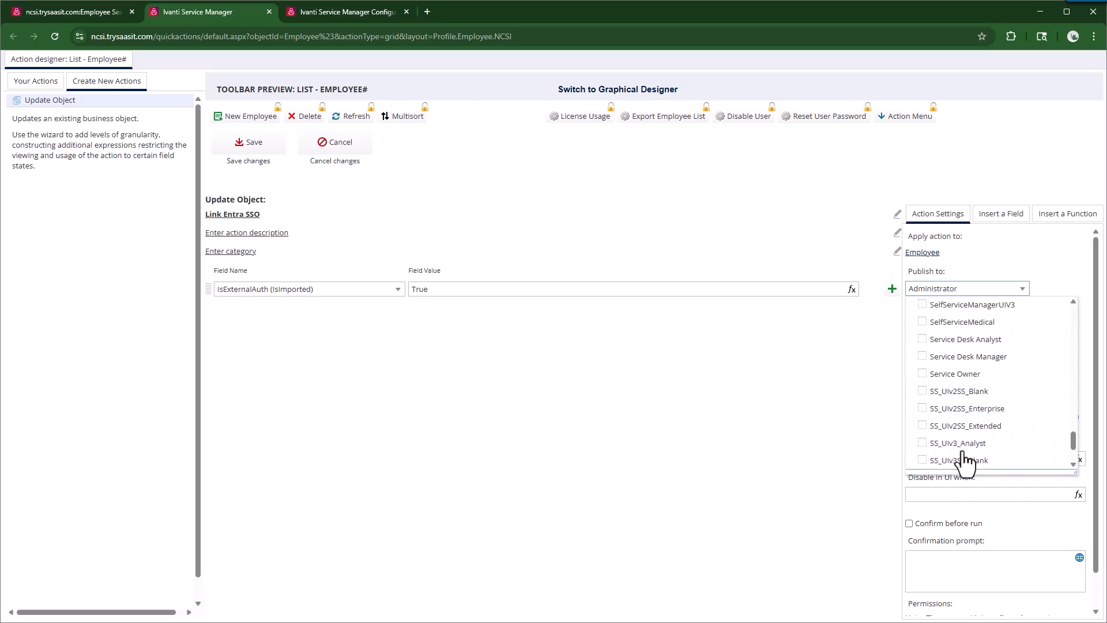
scroll(960, 438, up, 2)
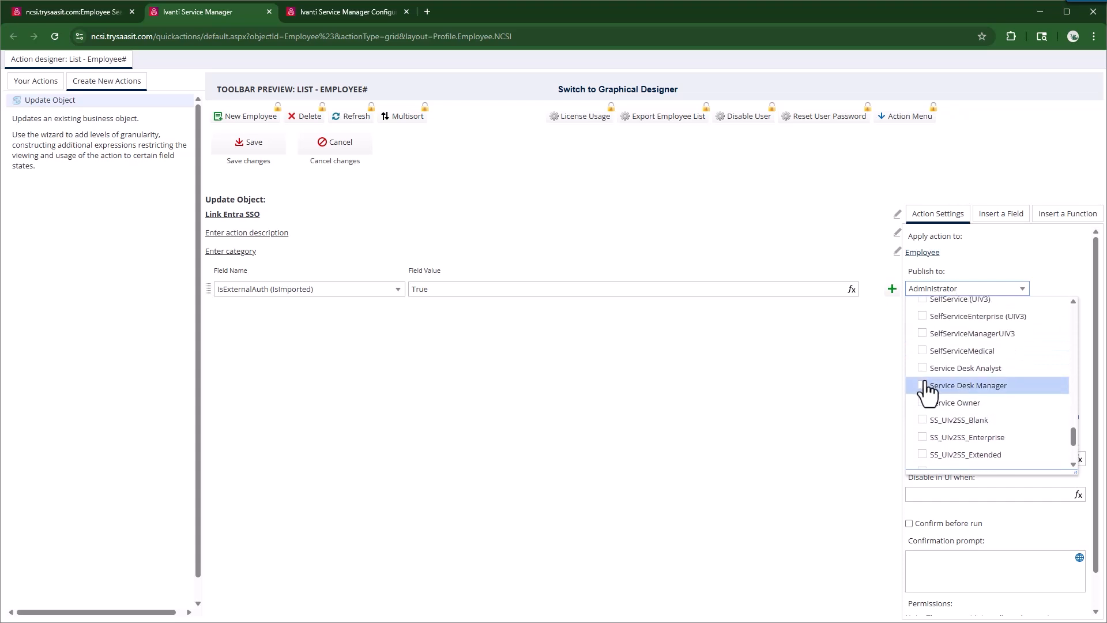
click(925, 385)
click(818, 335)
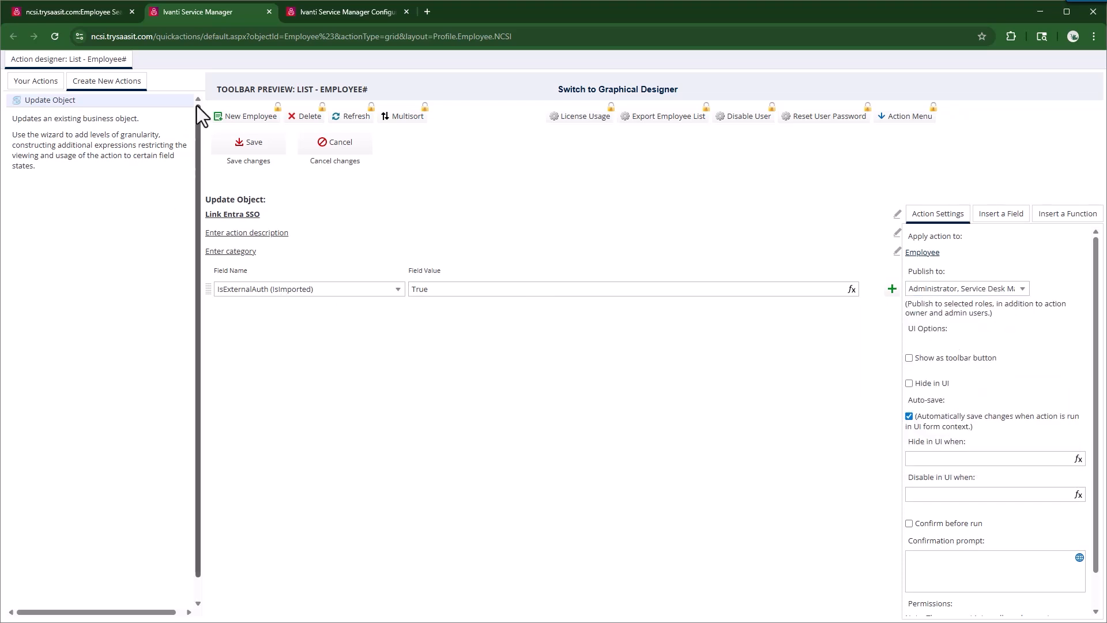
click(254, 144)
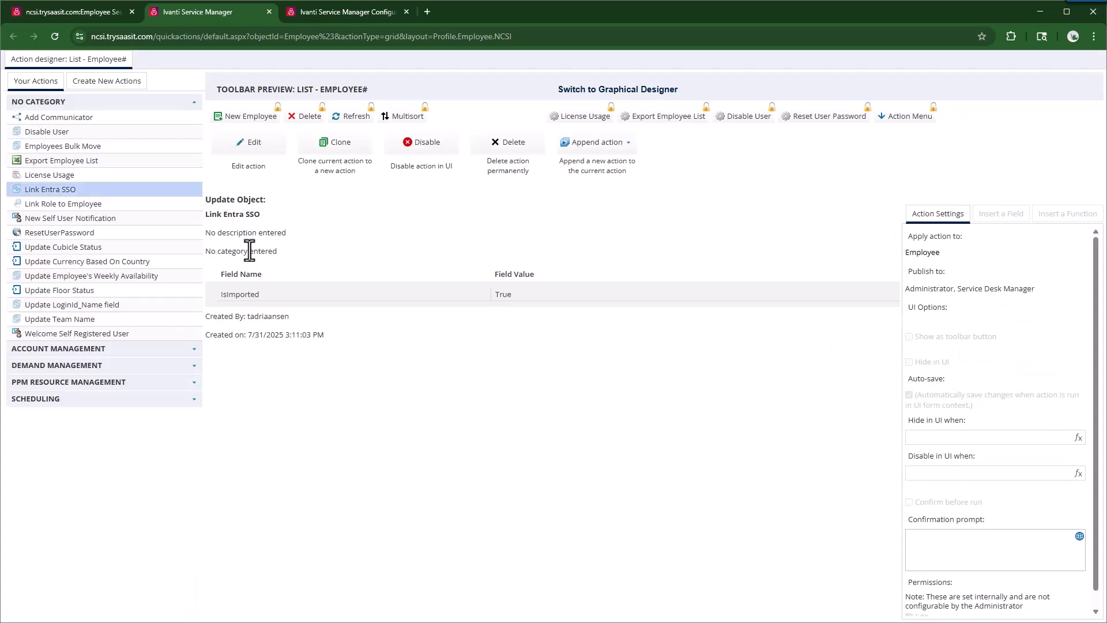
Step: Append an Insert Child Object step labelled Link Authentication Provider
click(631, 142)
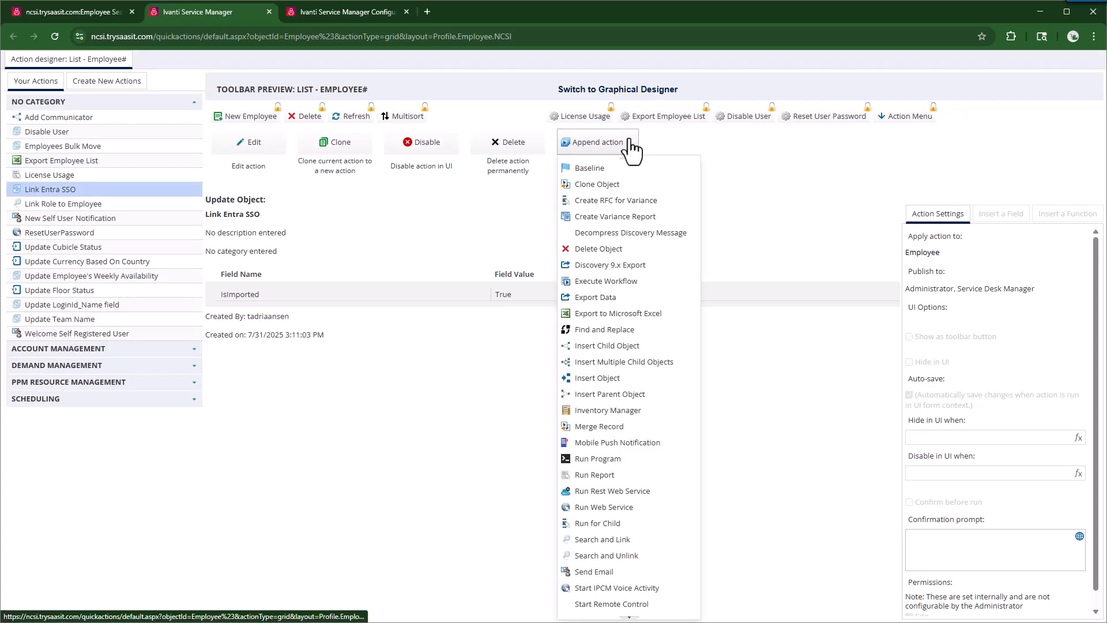
click(607, 345)
click(829, 316)
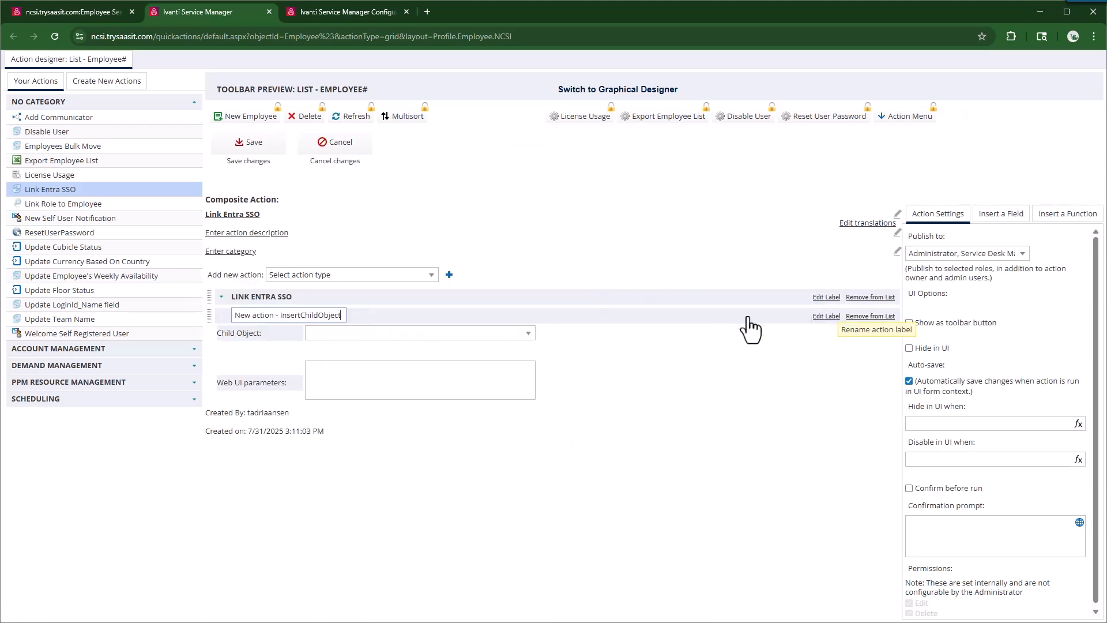
triple_click(291, 316)
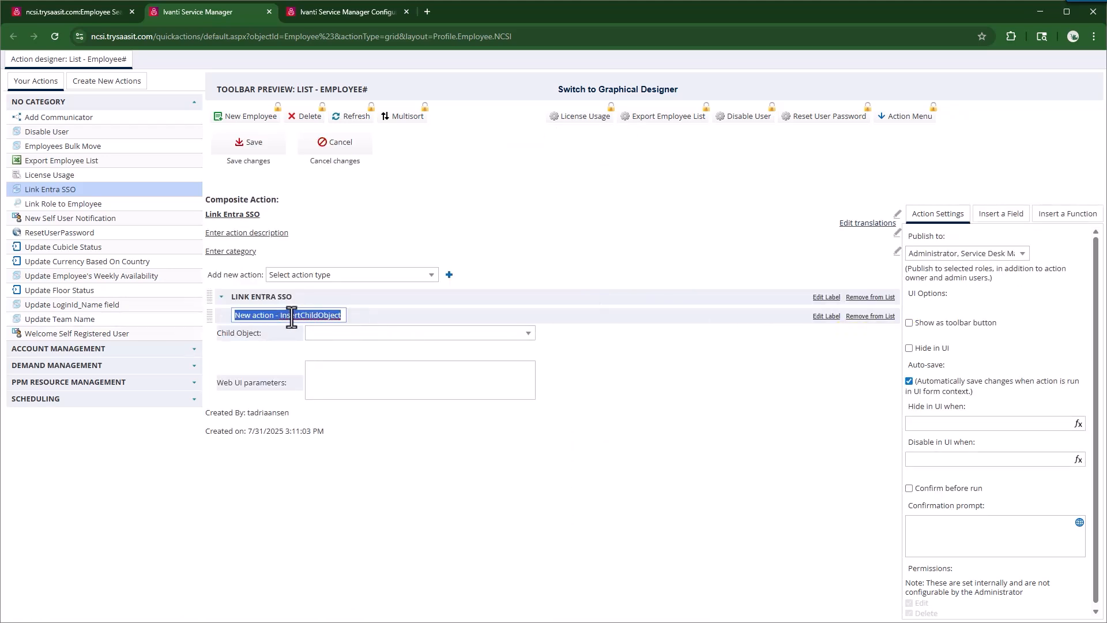
text(Link Authentication Provider)
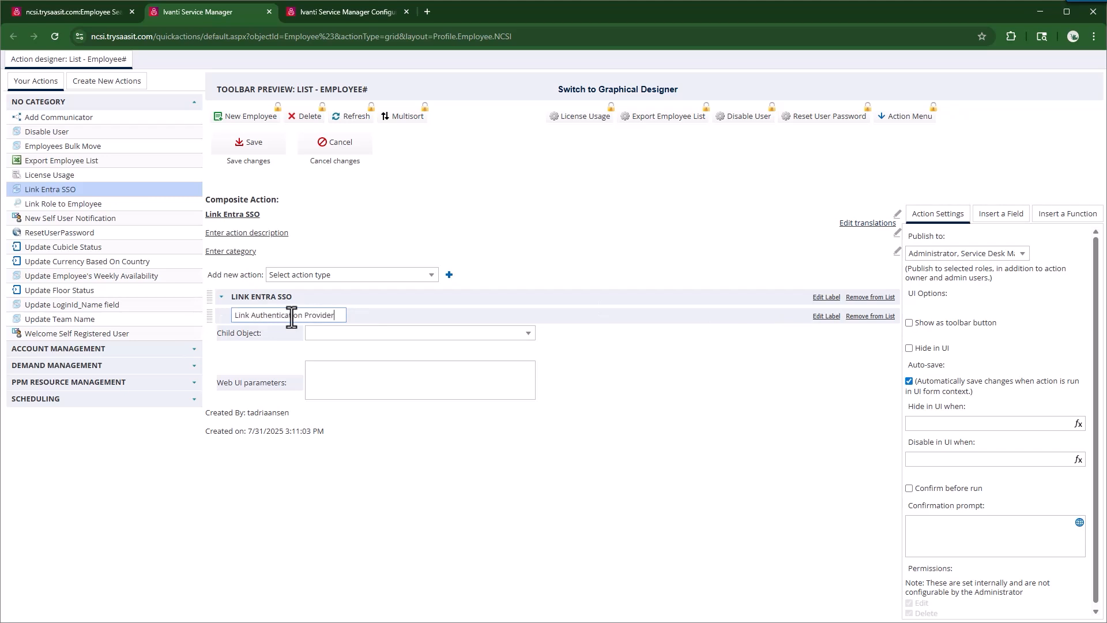
click(777, 351)
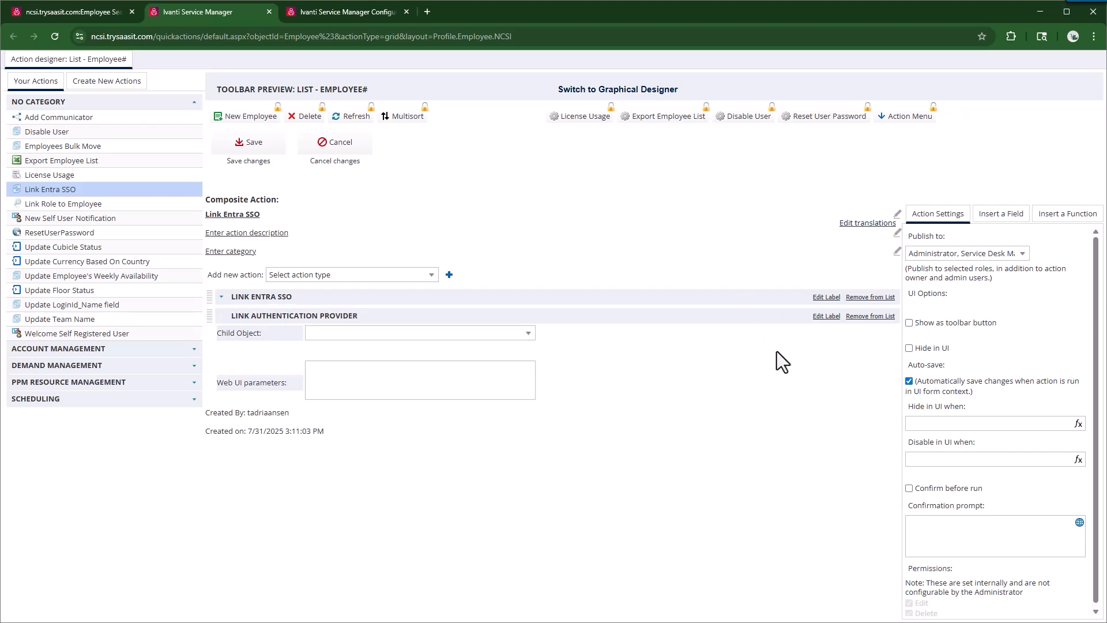
Step: Relabel the first step as Enable External Auth
click(826, 297)
drag(321, 295, 7, 267)
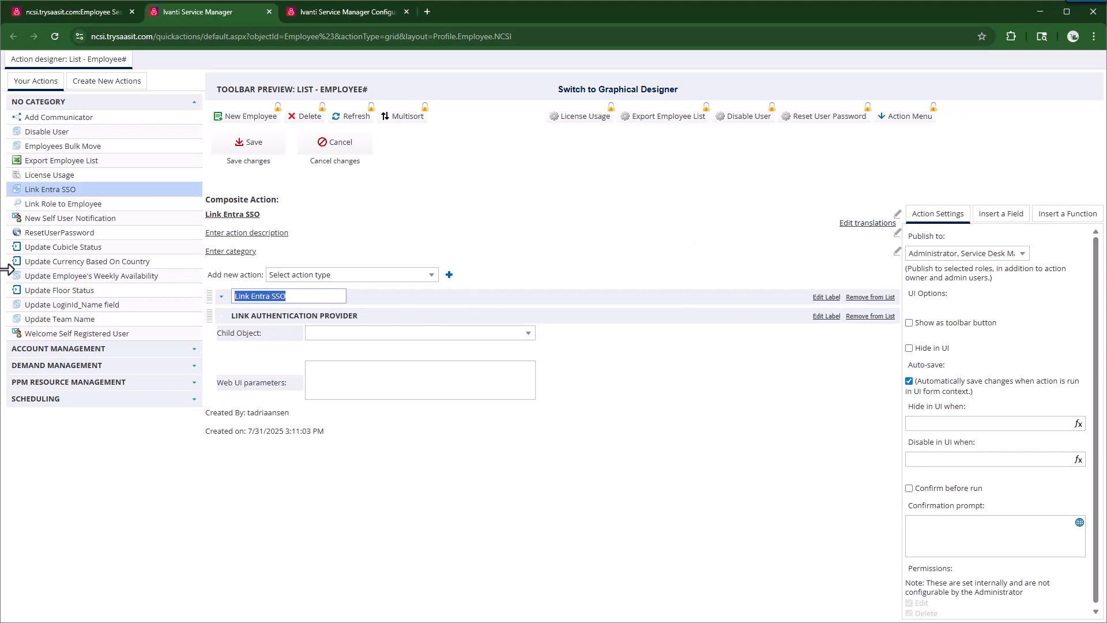
text(Enable External Auth)
click(589, 393)
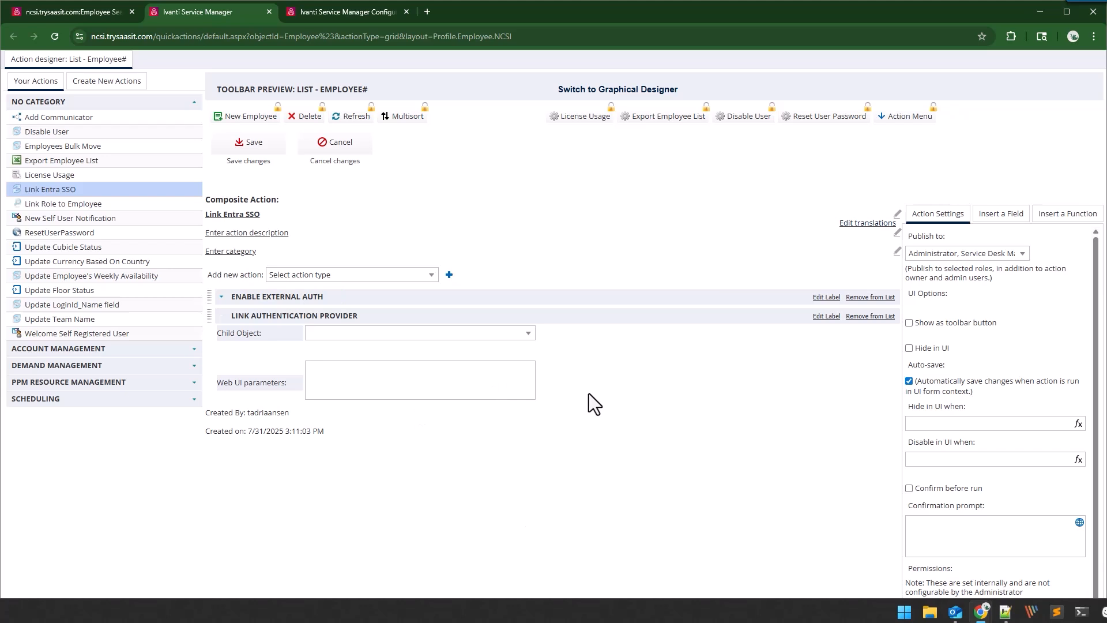
Step: Set the child object to Frs_ExternalLoginAssocProfileEmployee with AuthProvider set to the pasted provider GUID
click(525, 330)
scroll(420, 438, down, 10)
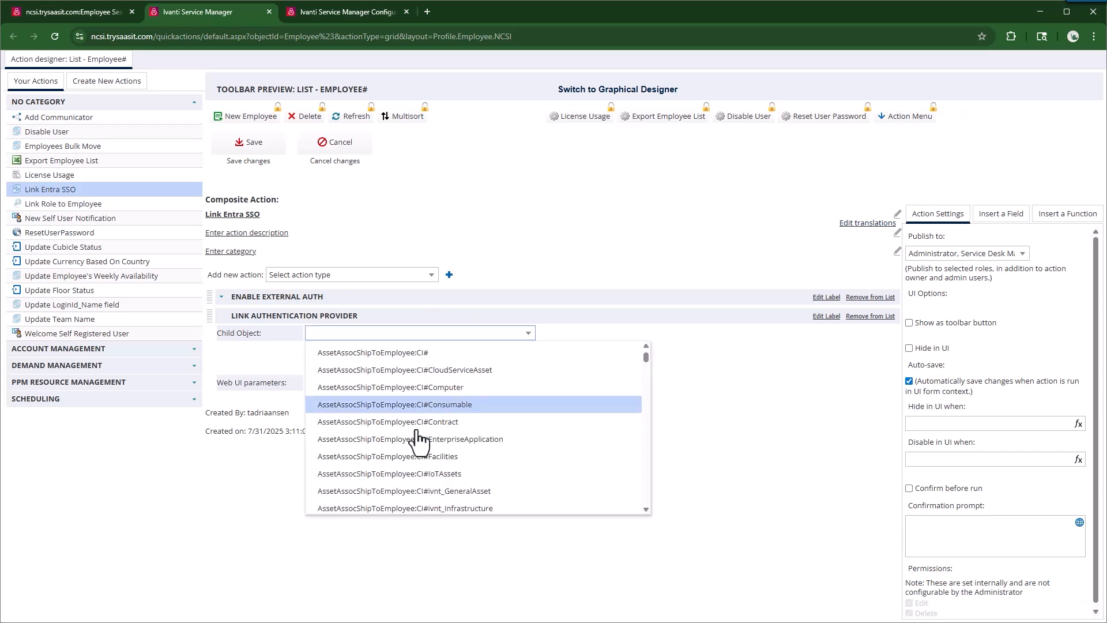
scroll(416, 429, down, 10)
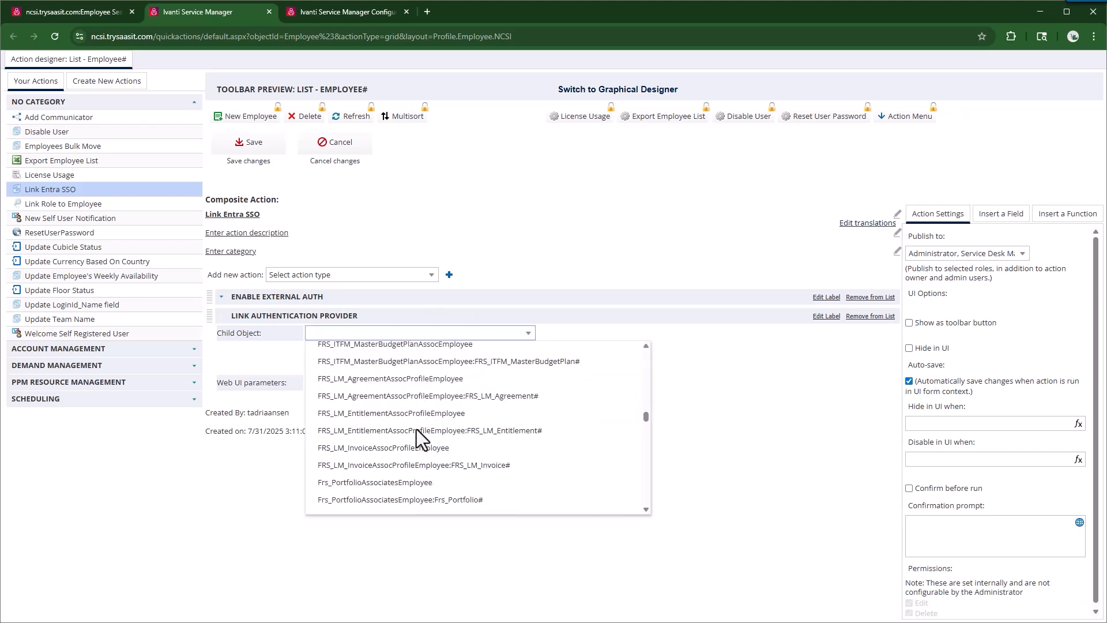
click(372, 368)
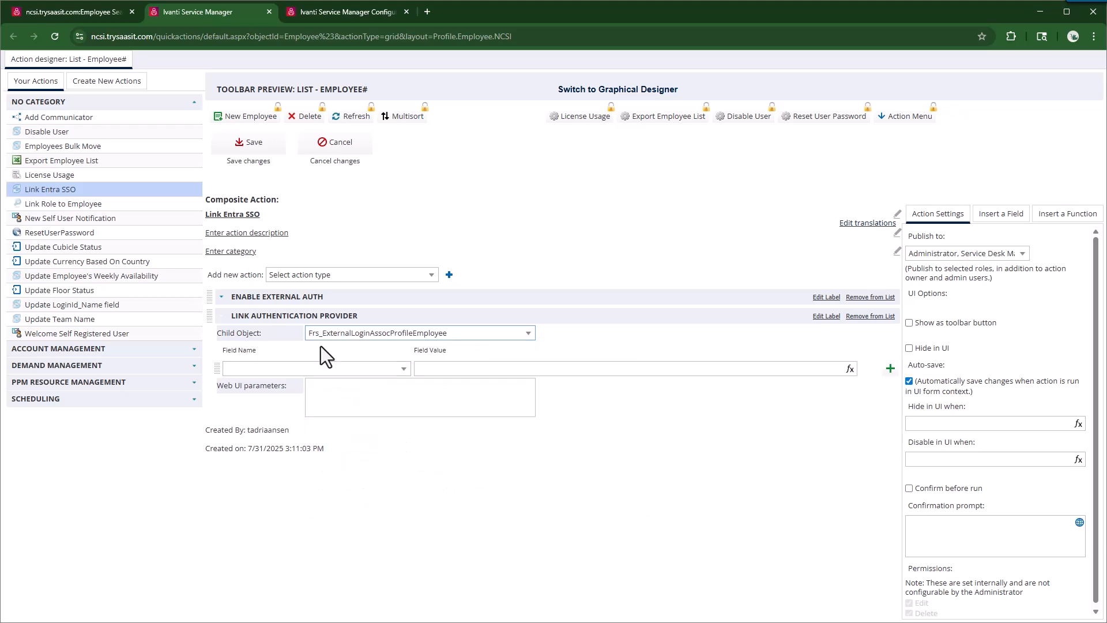
click(402, 372)
click(310, 383)
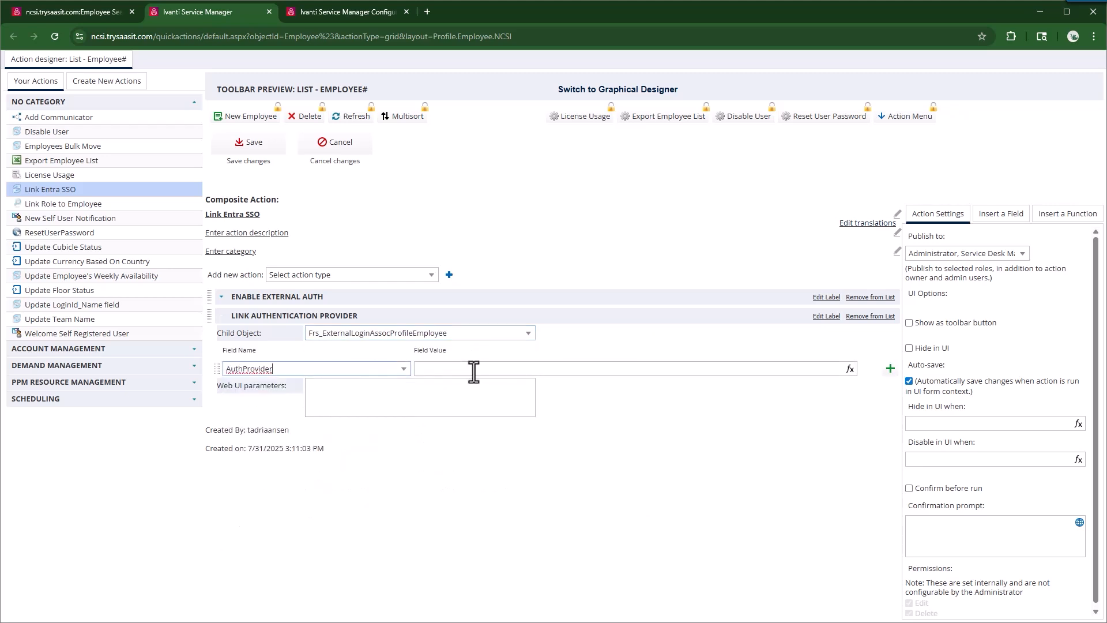
click(474, 369)
triple_click(526, 370)
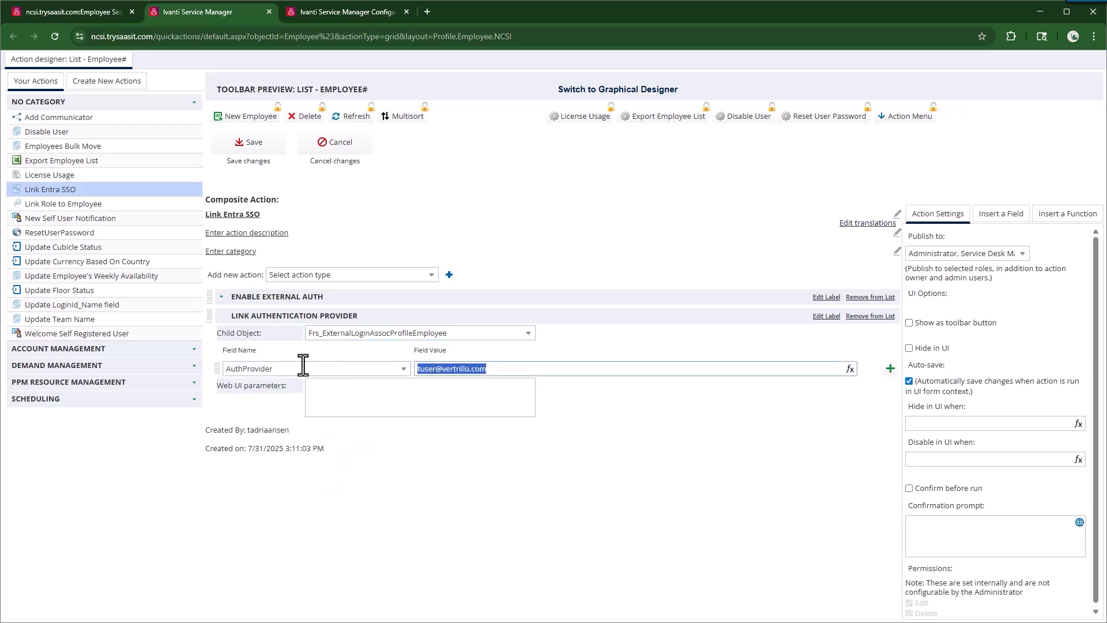
key(super+v)
click(476, 515)
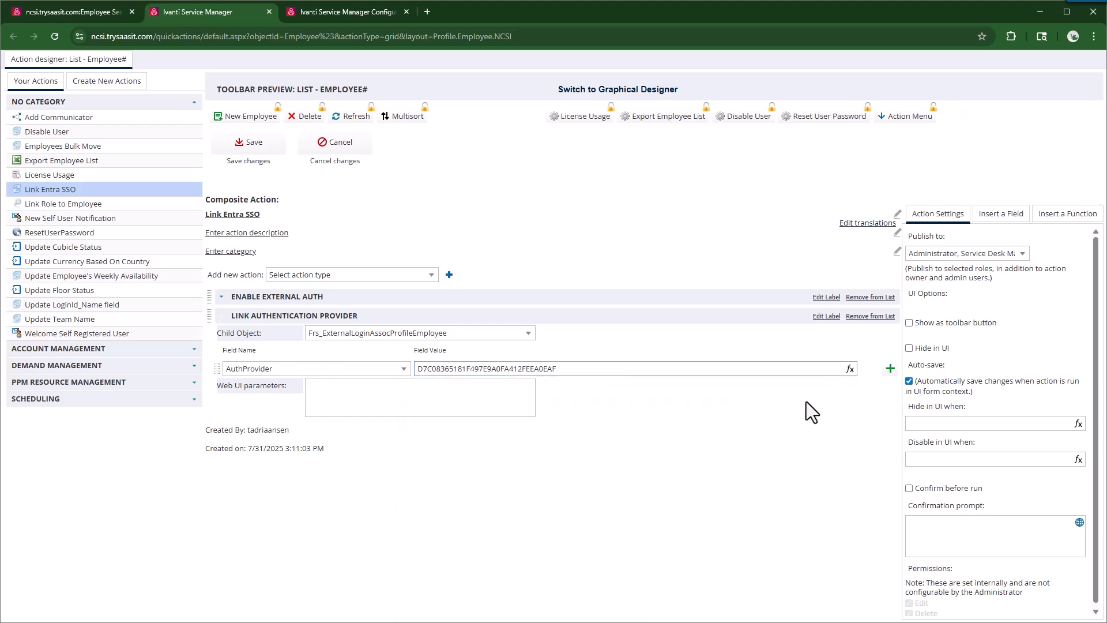
Step: Add a Login field set to $(PrimaryEmail) and save the composite action
click(889, 372)
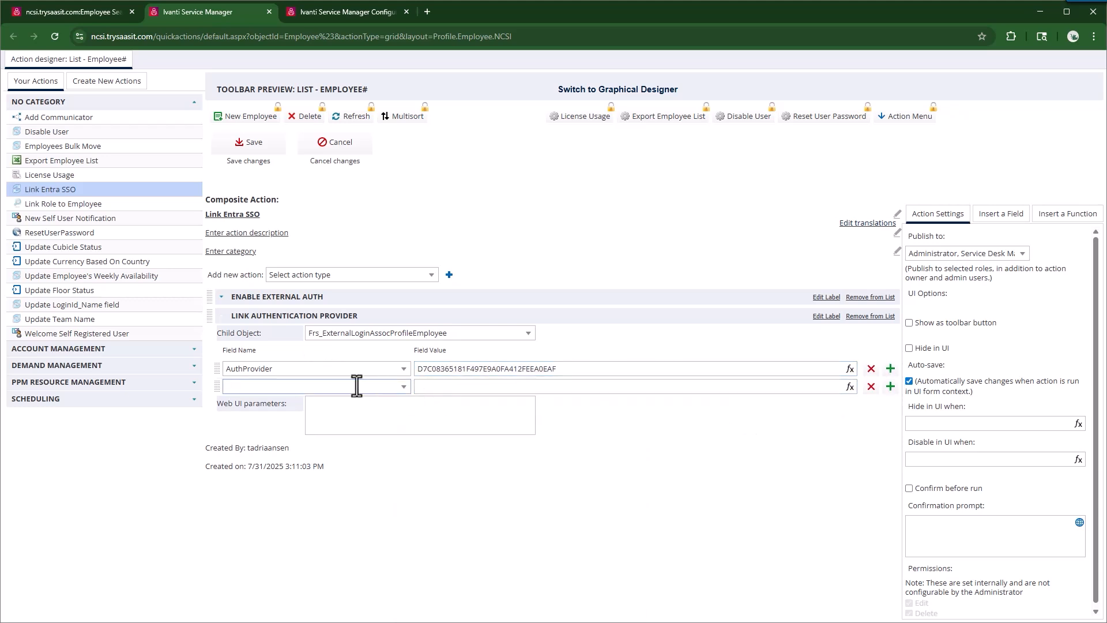
text(Login)
key(Tab)
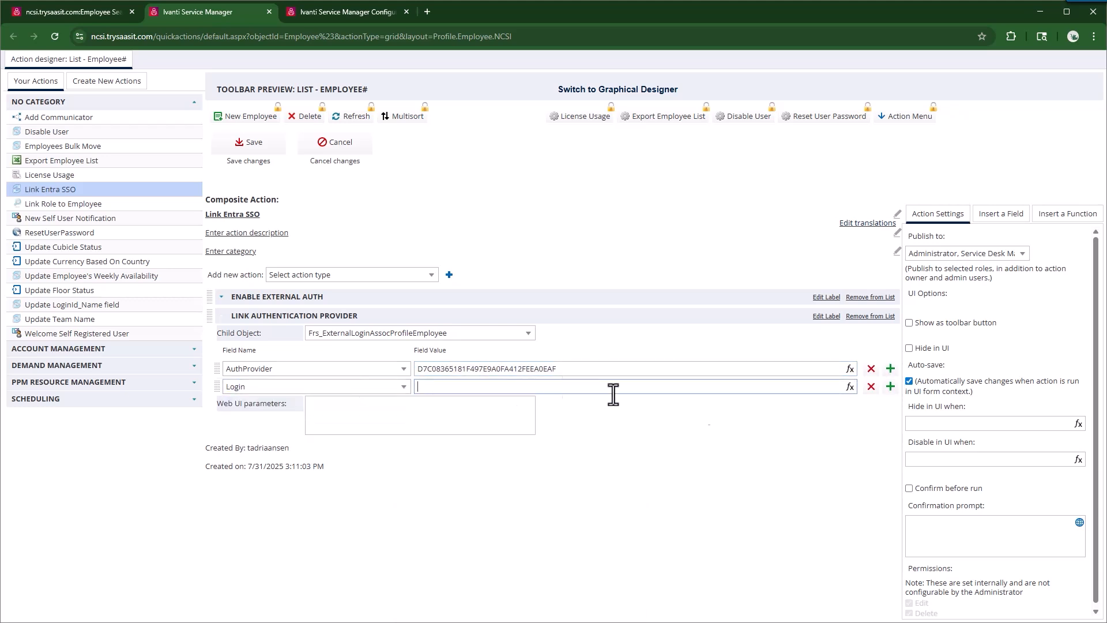
click(850, 386)
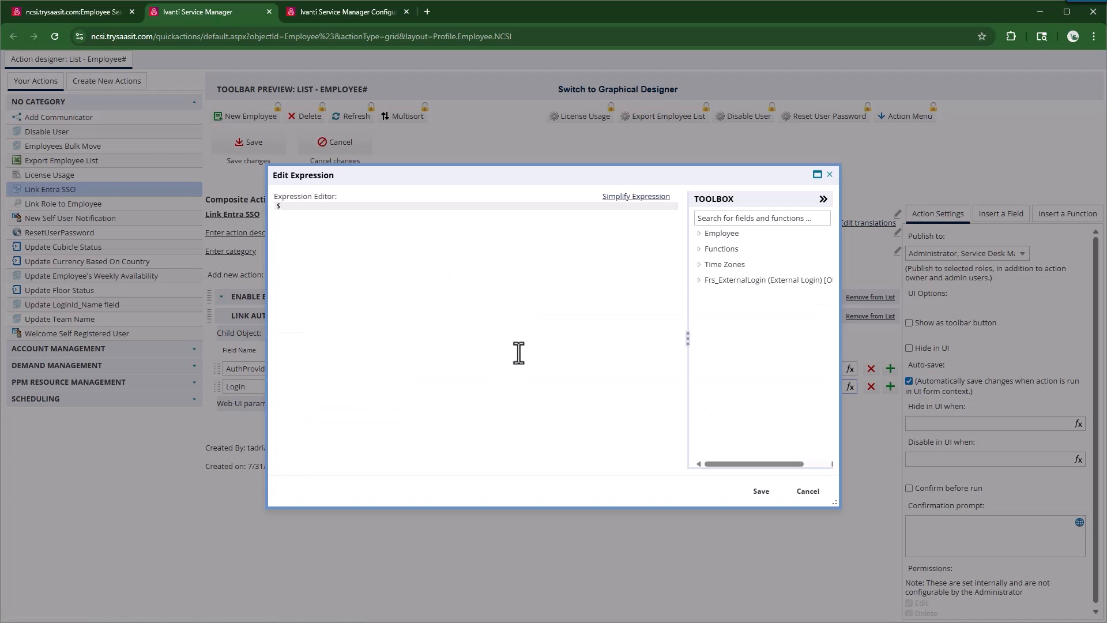
text($(Primary)
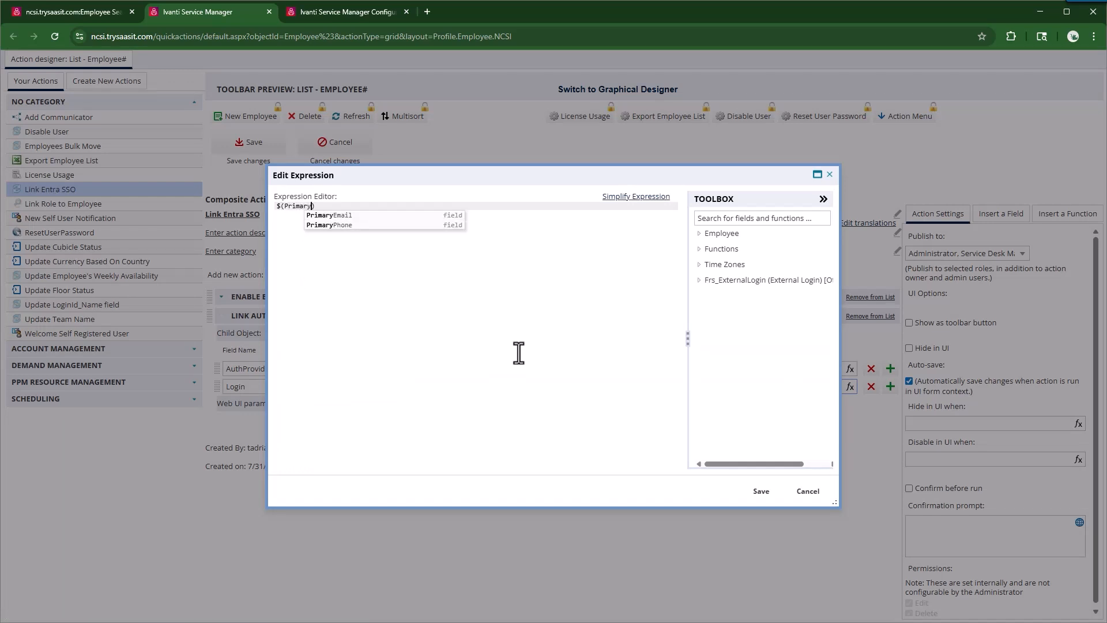
key(Return)
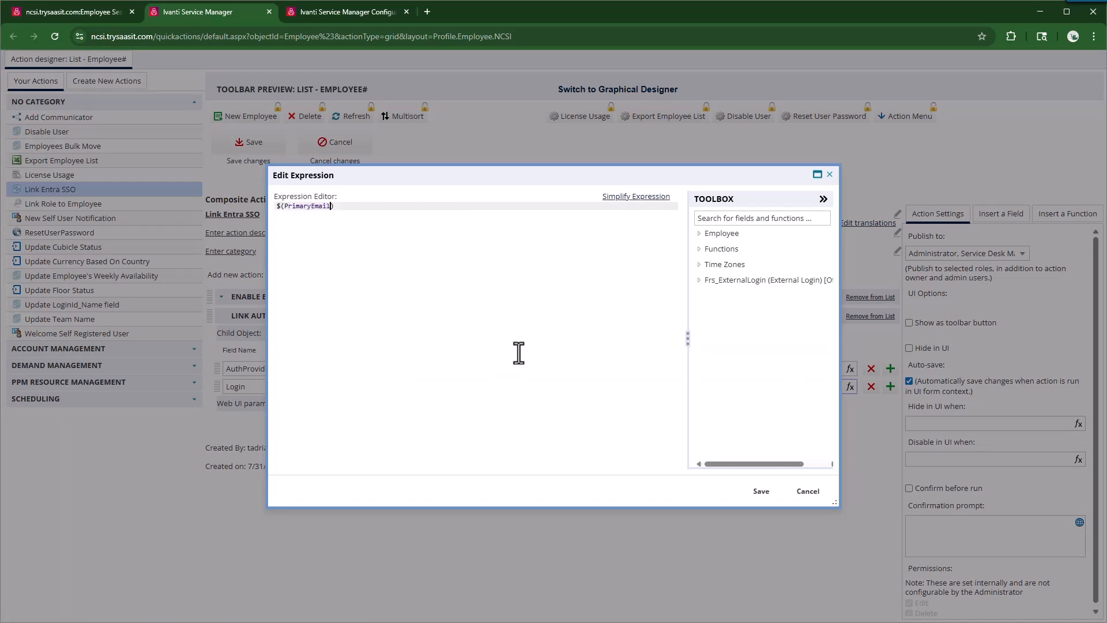
click(761, 491)
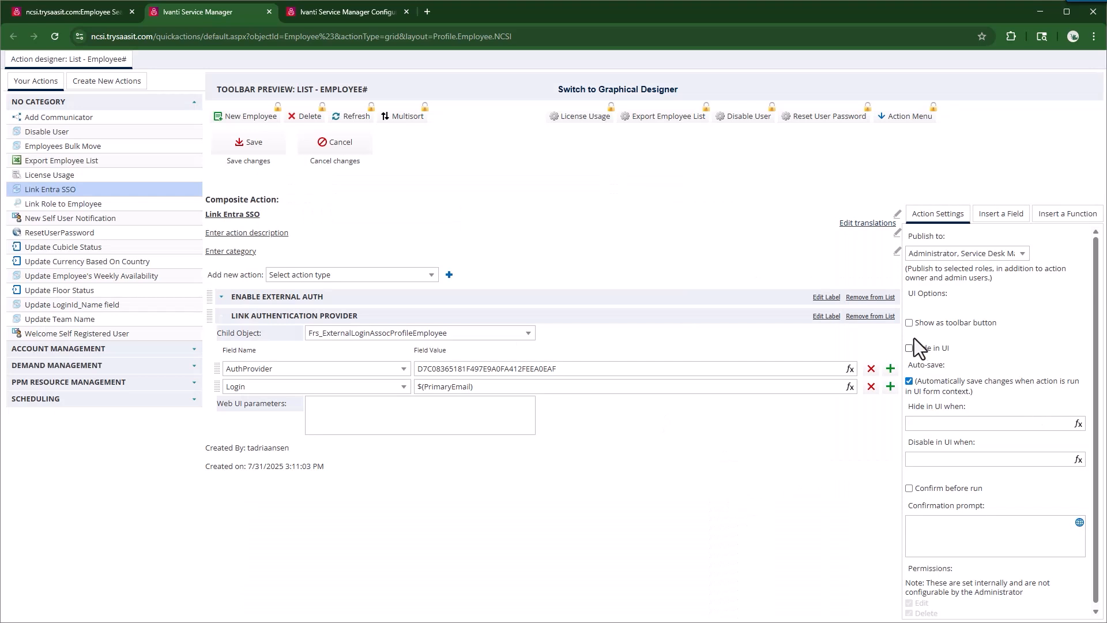
click(259, 152)
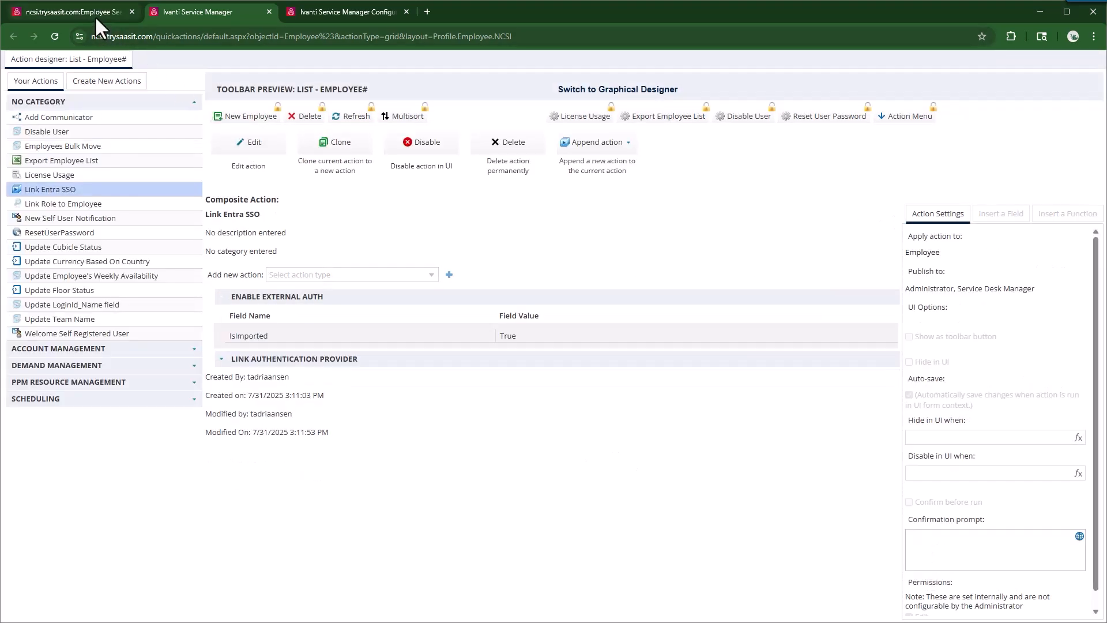
Step: Search for 'test user', open the first result, check record 2, then return to record 1
click(94, 12)
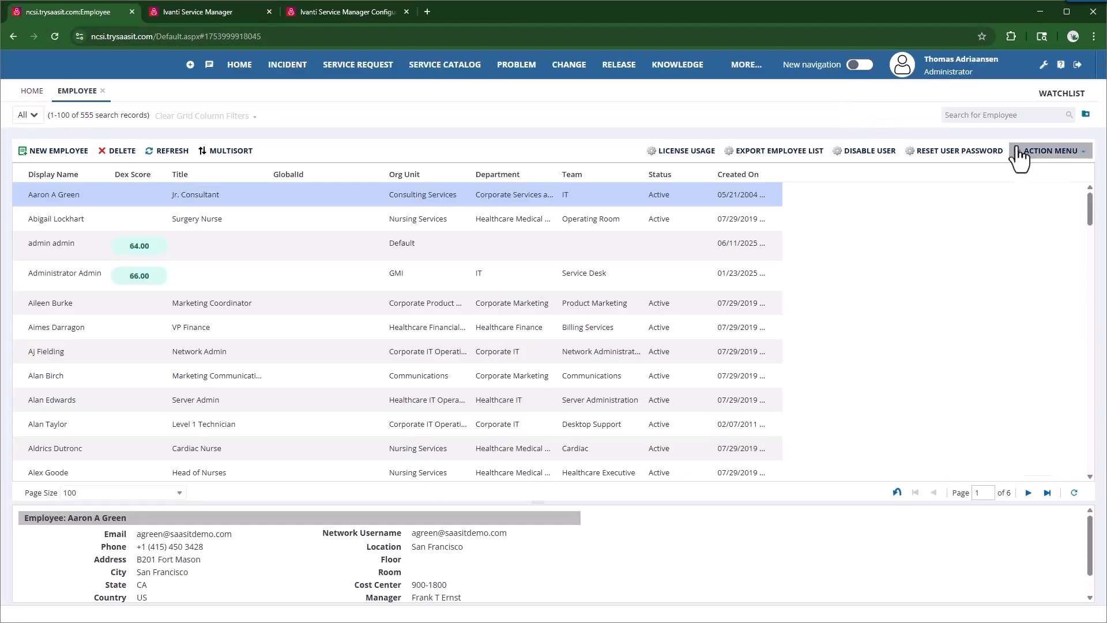
click(1003, 115)
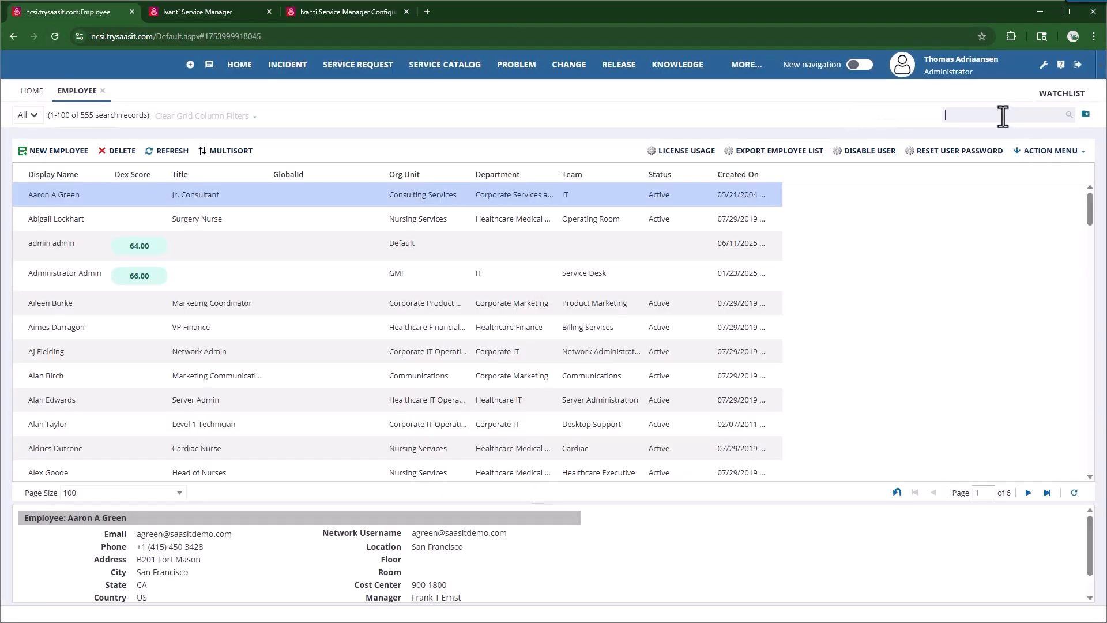
text(test user)
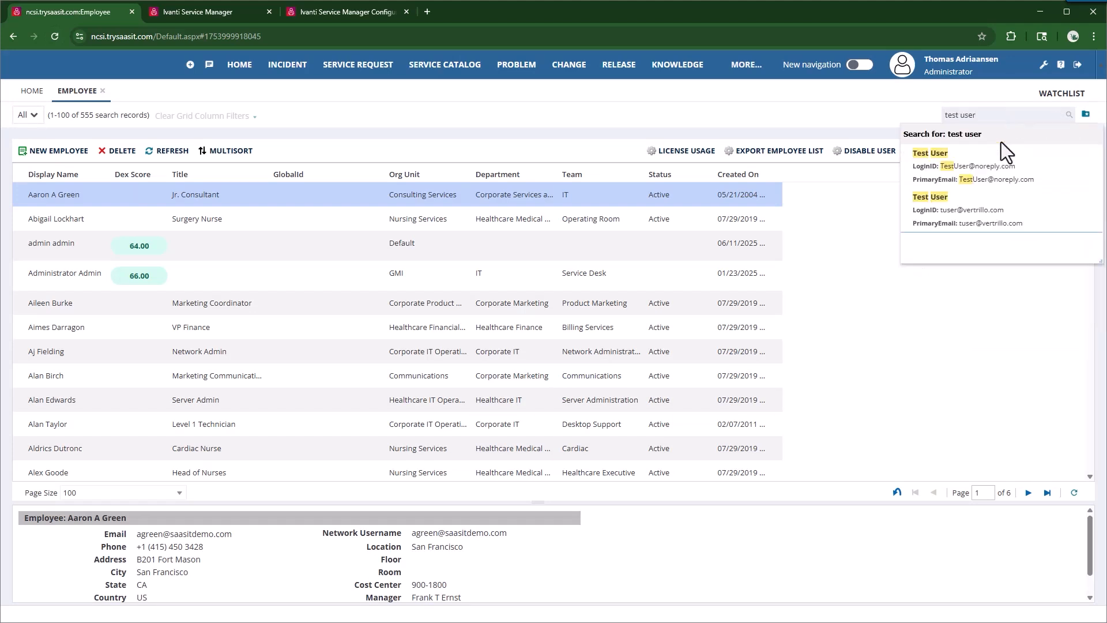
click(1022, 223)
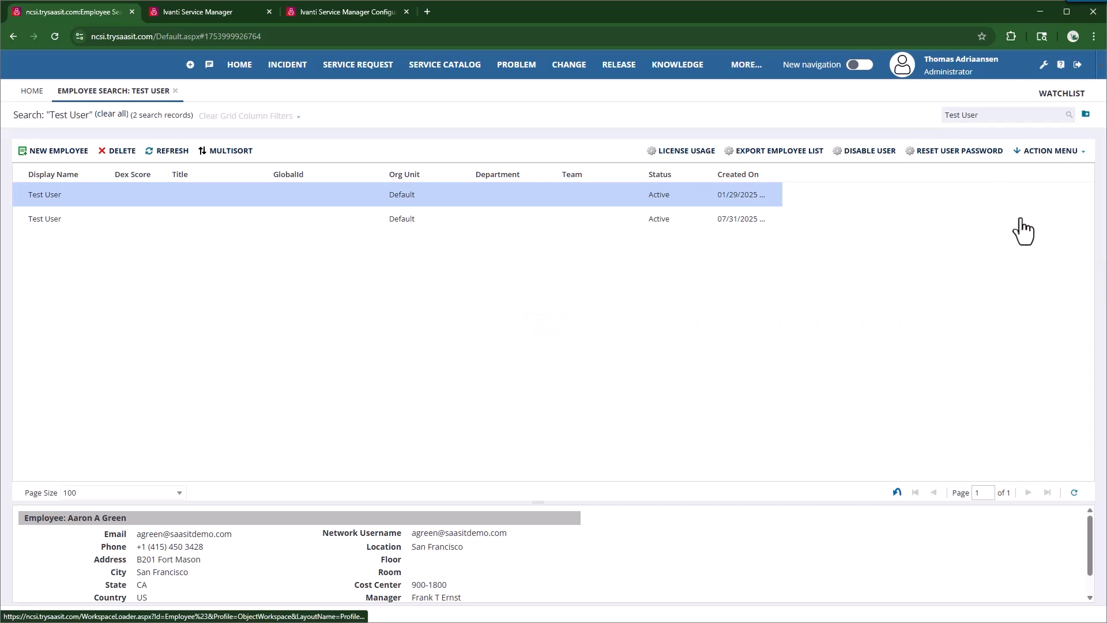
click(53, 206)
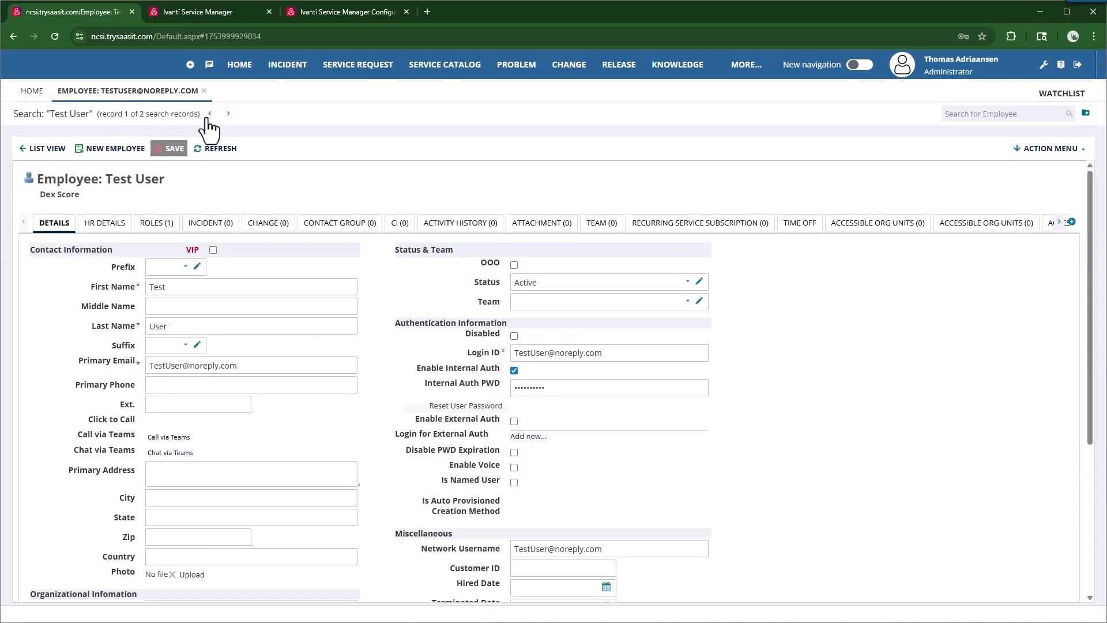
click(228, 113)
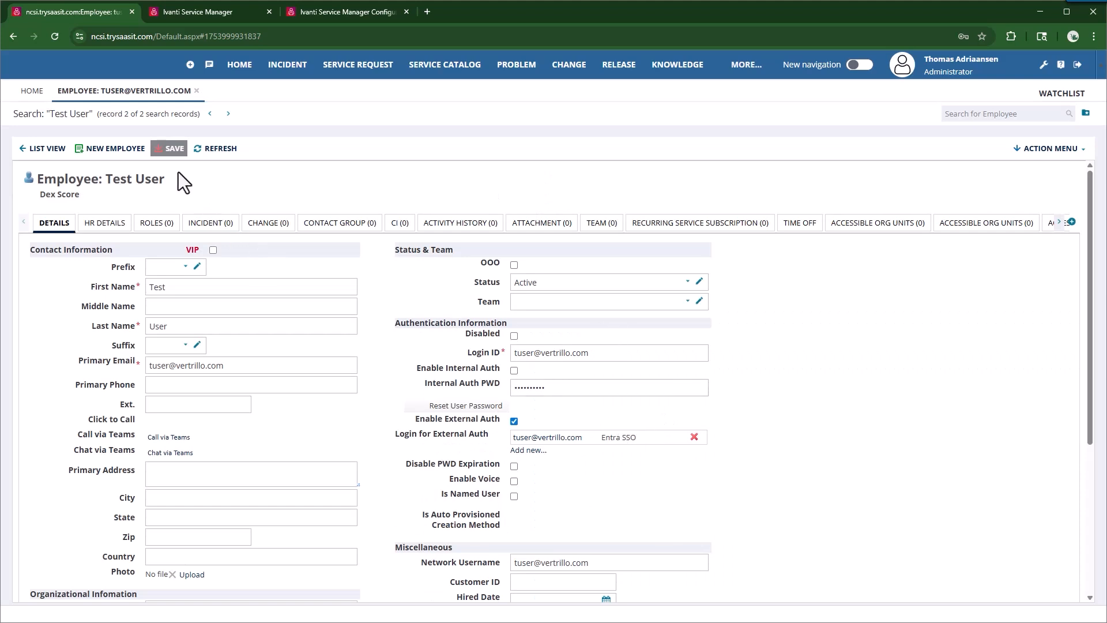
click(173, 148)
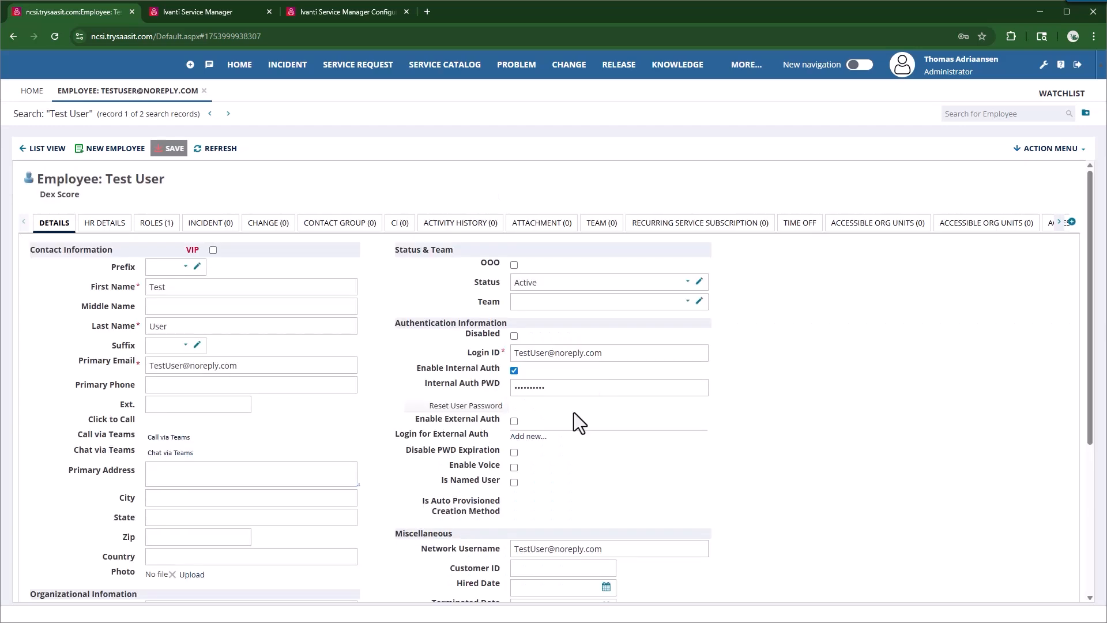
Step: Run Link Entra SSO from the Action Menu under No Category, then return to List View
click(1051, 149)
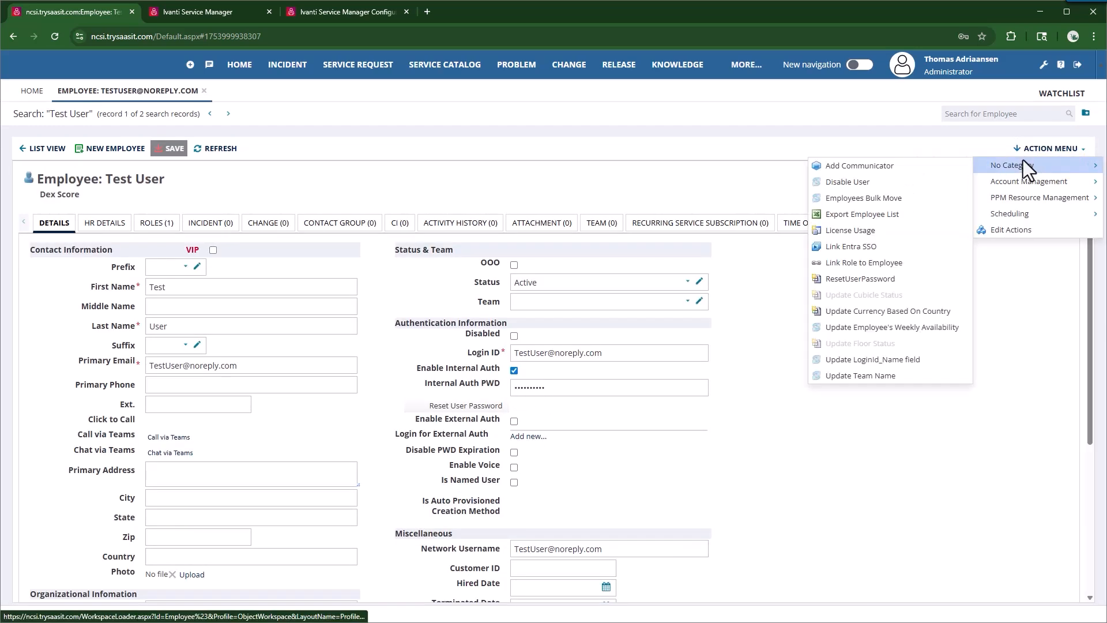
mouse_move(1005, 165)
click(850, 247)
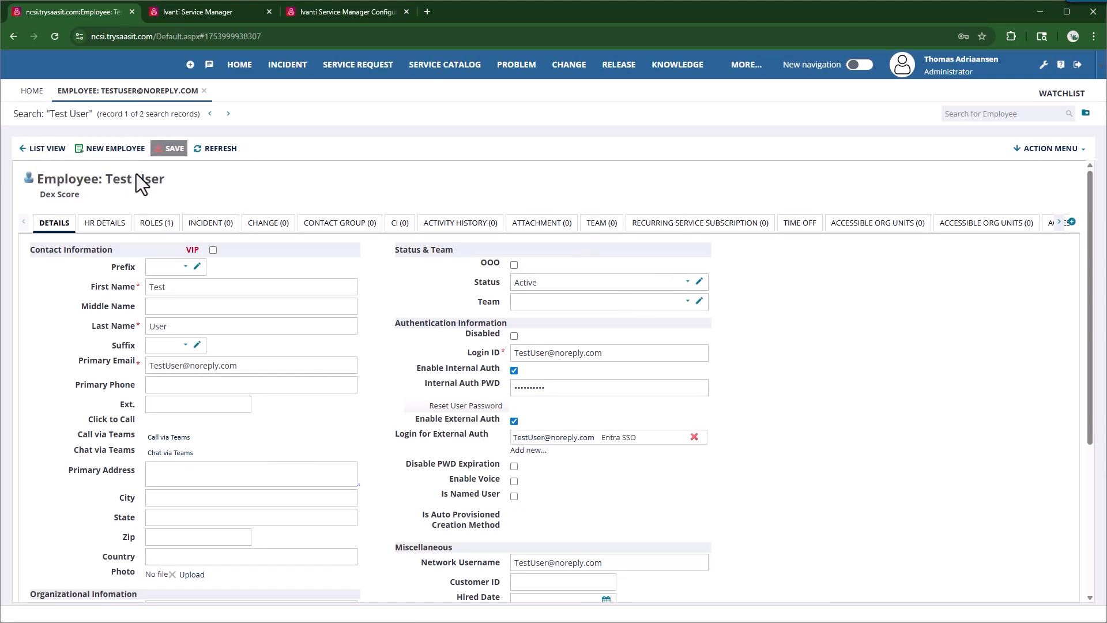
click(41, 148)
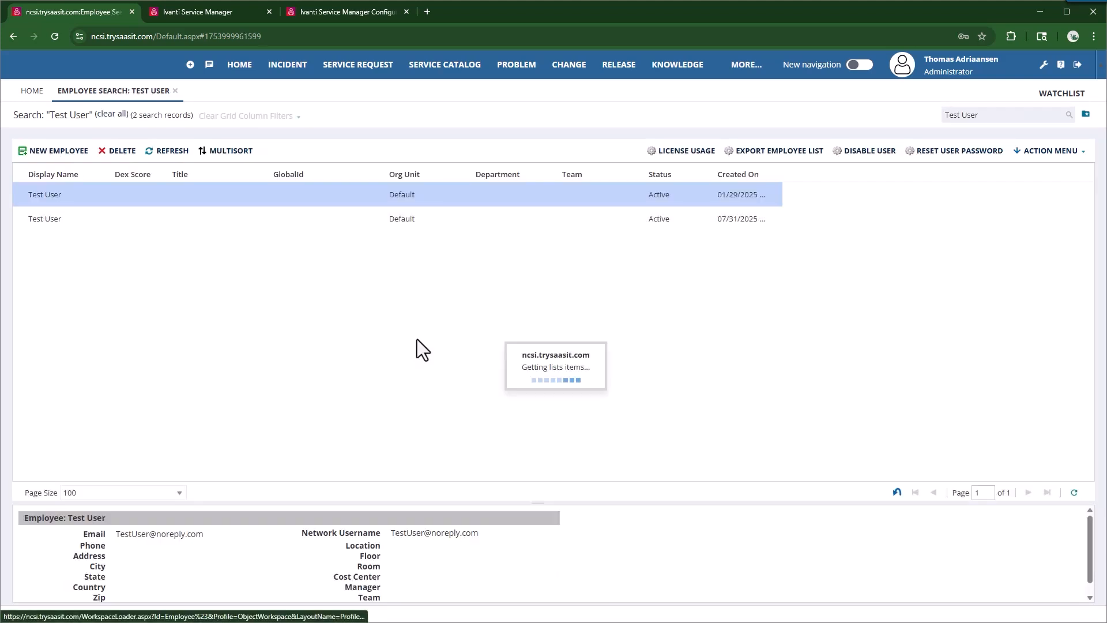
Step: Clear the search to list all employees and select a range of rows
click(109, 115)
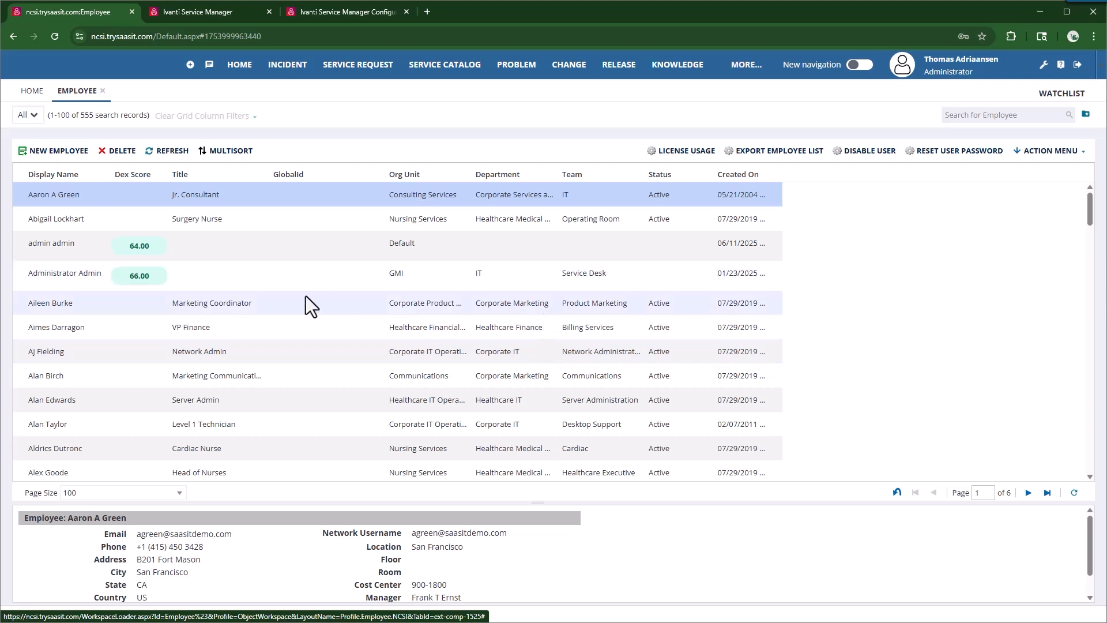
shift+click(43, 424)
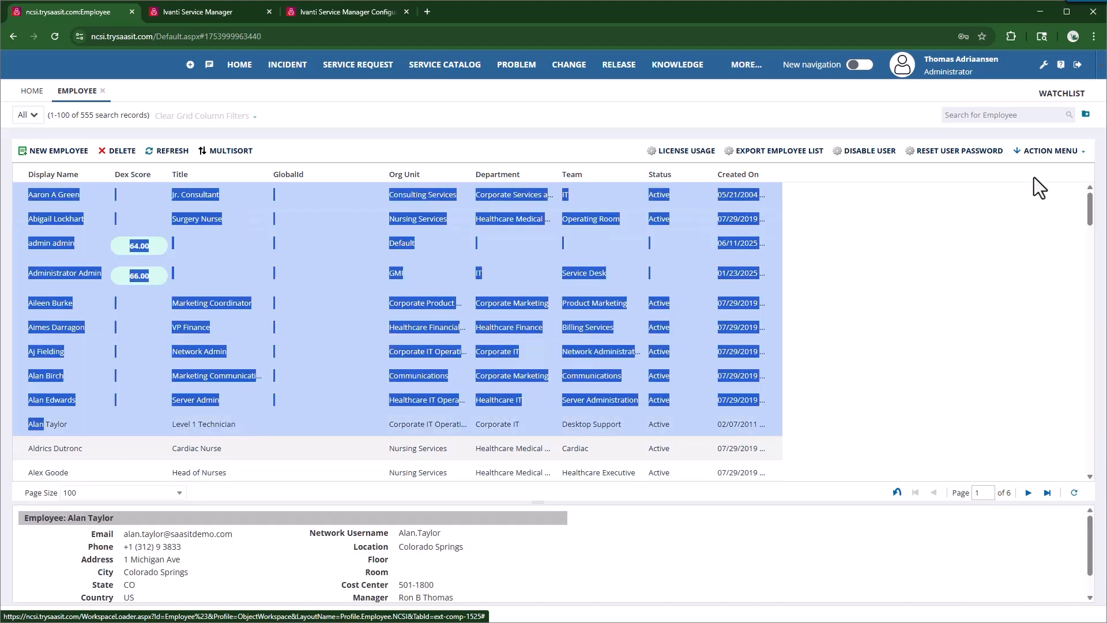
click(935, 304)
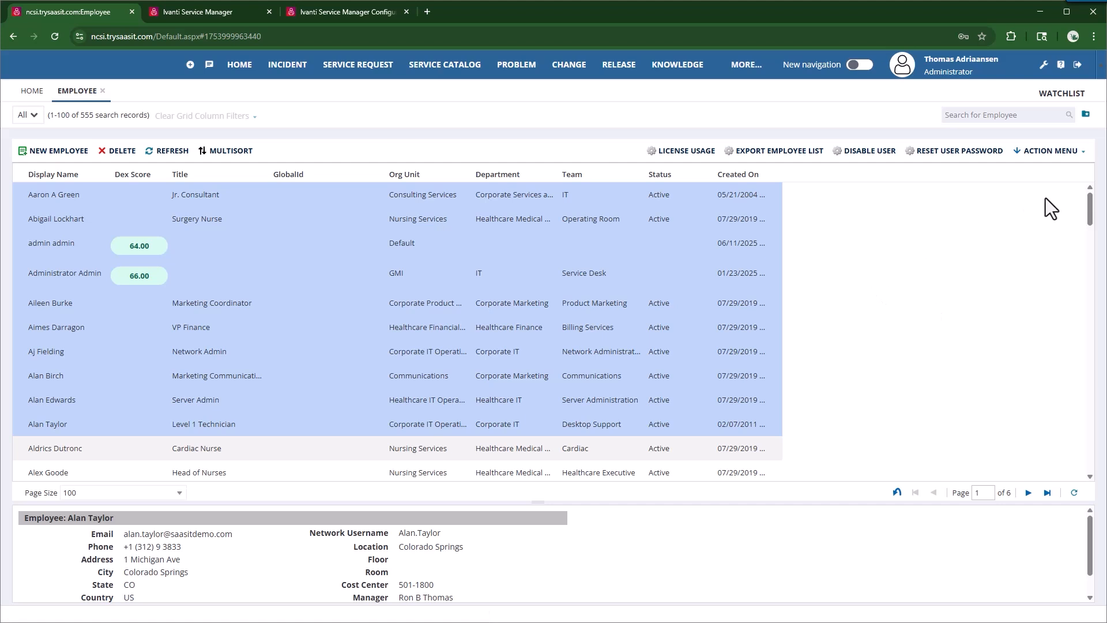
Step: Build and run a new saved search for employees Is Related To Zero External Login records
click(1085, 116)
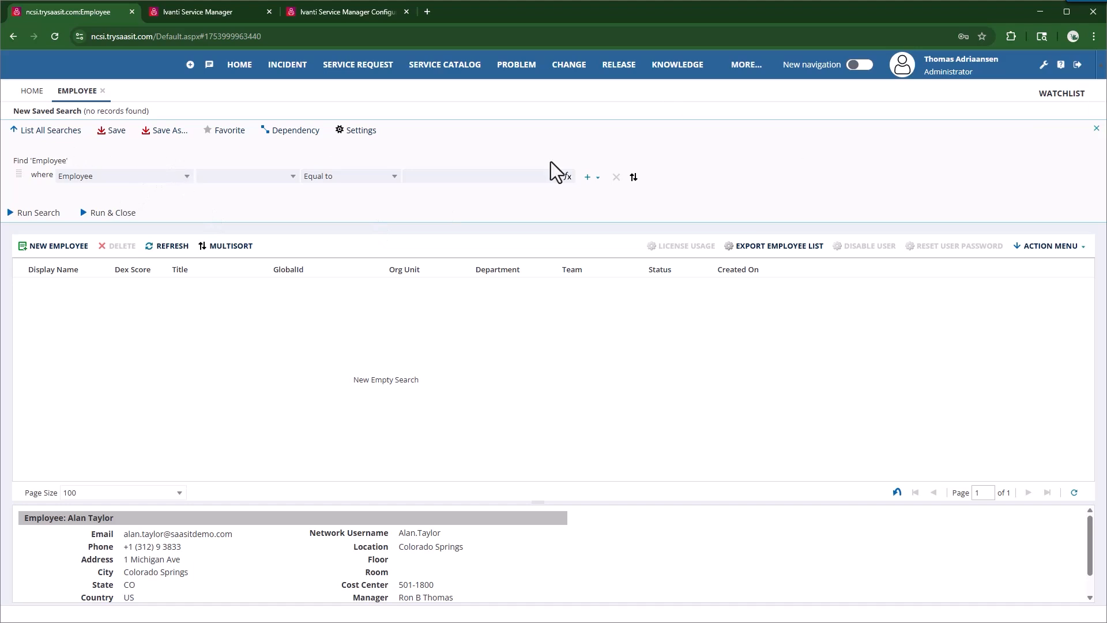
click(183, 178)
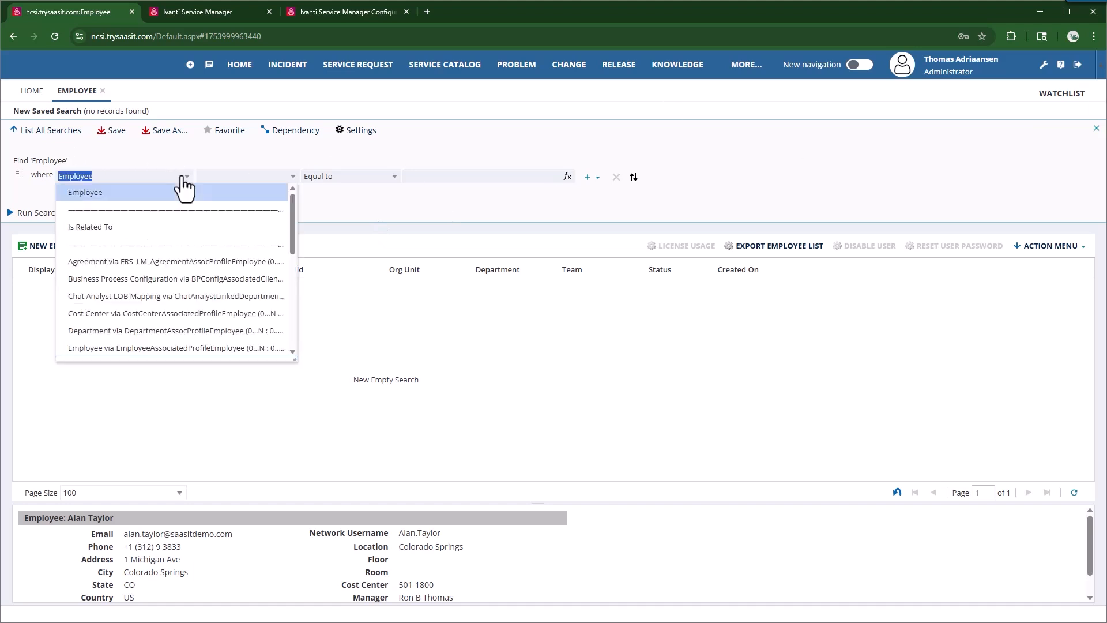
click(117, 228)
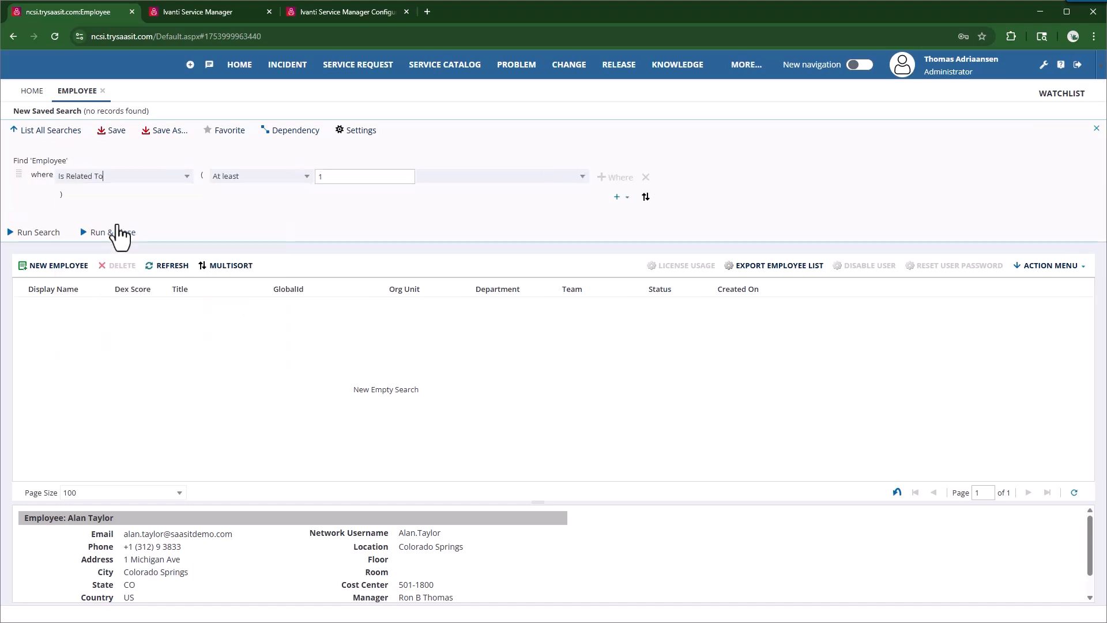
click(307, 176)
click(256, 313)
click(583, 178)
scroll(585, 268, down, 6)
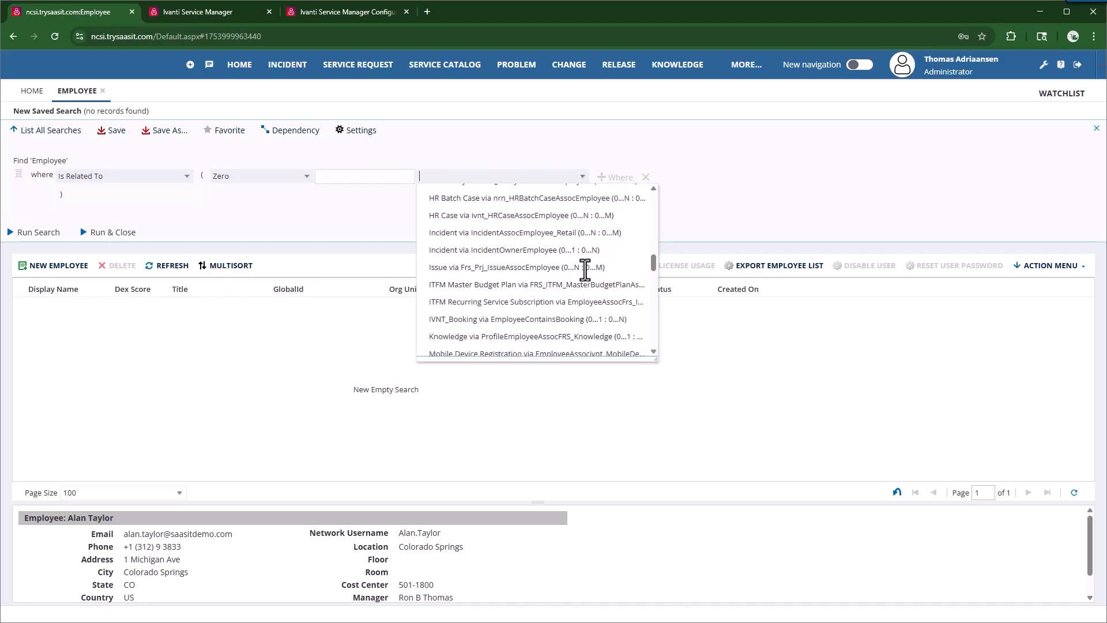
scroll(585, 269, down, 3)
scroll(587, 273, up, 6)
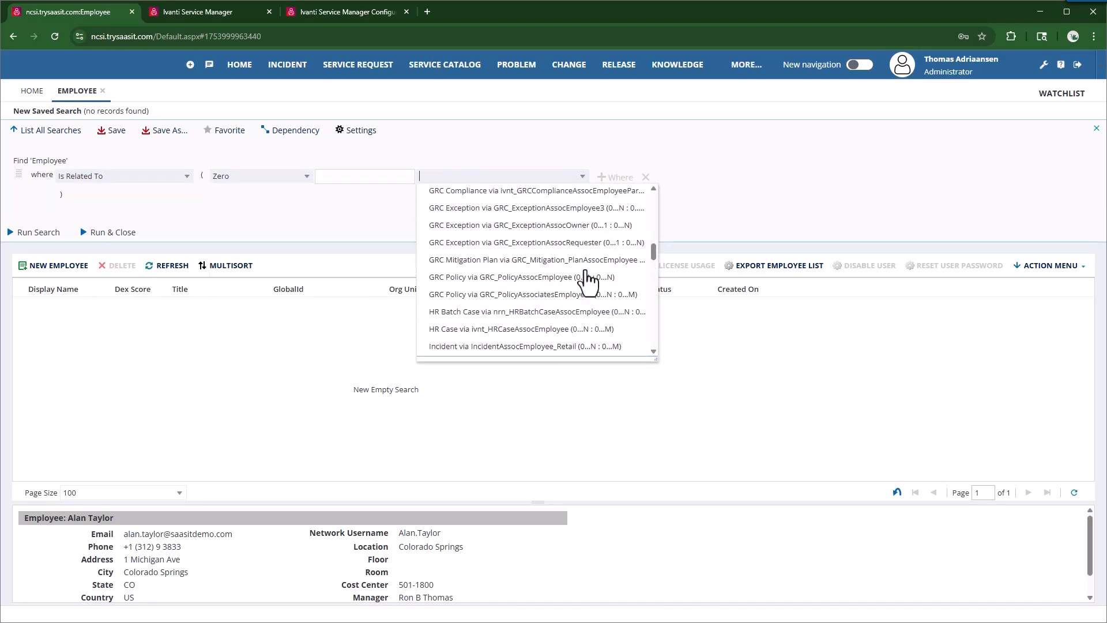
scroll(587, 281, up, 4)
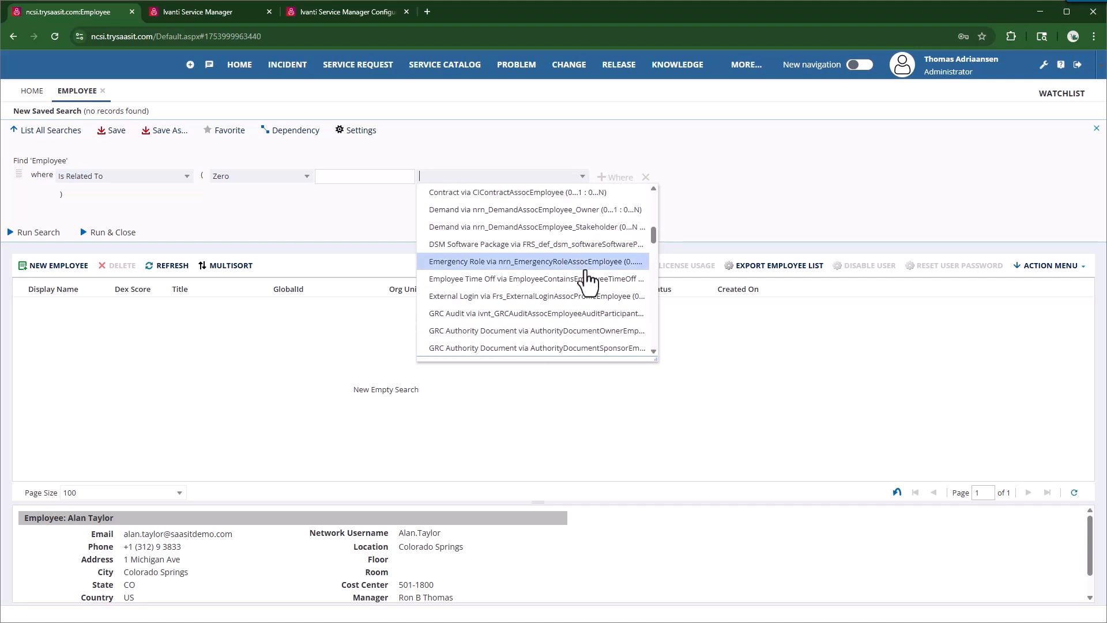
scroll(556, 268, up, 2)
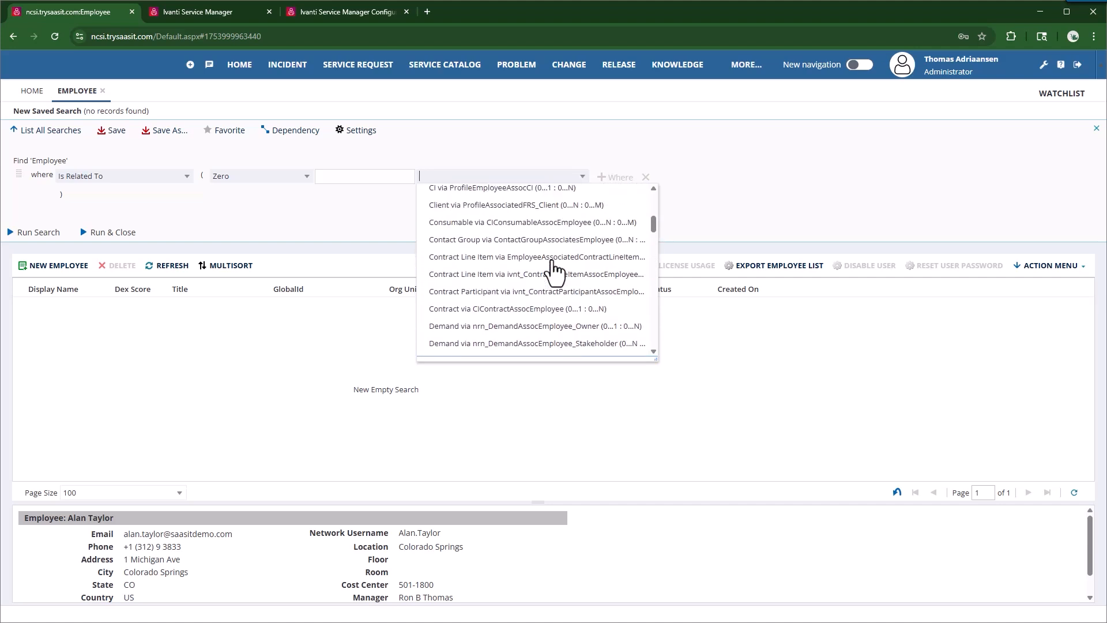
scroll(555, 271, up, 3)
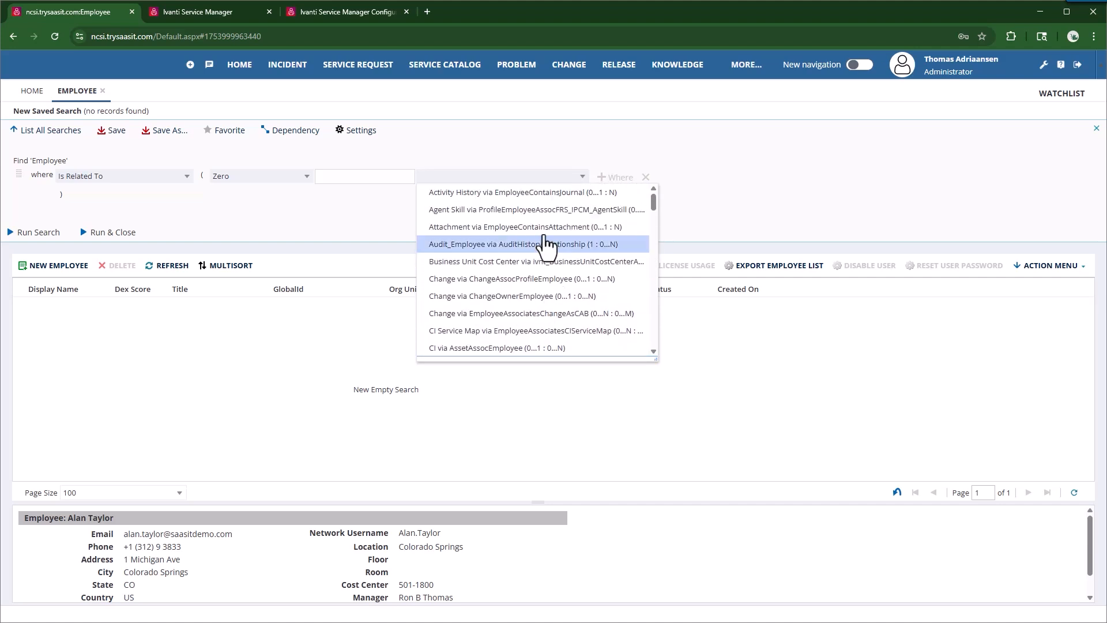
scroll(544, 242, down, 5)
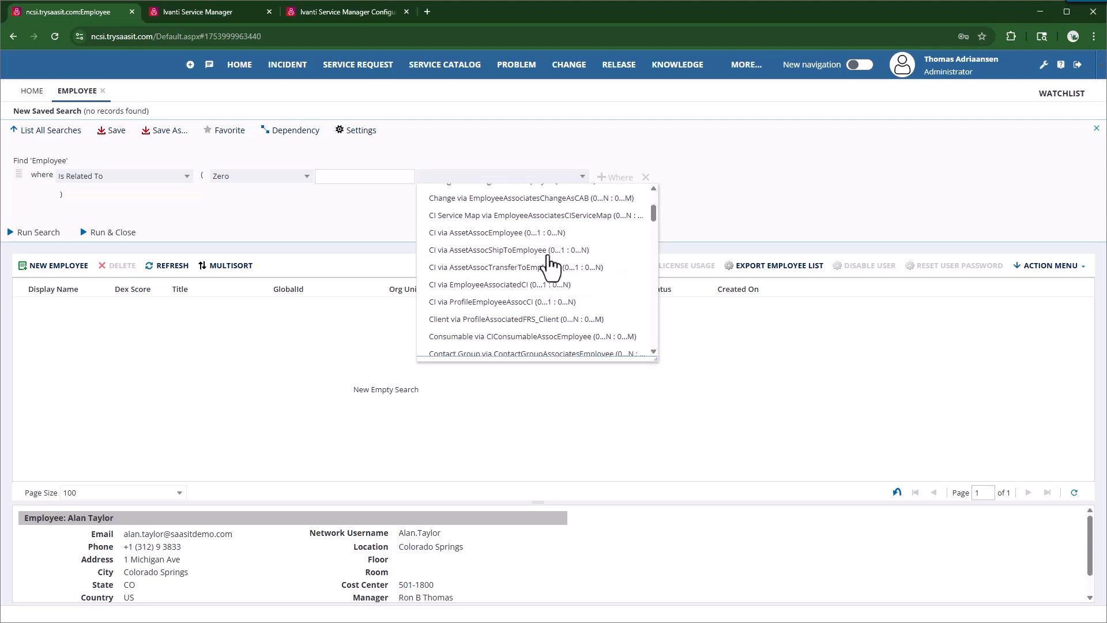
scroll(548, 266, down, 1)
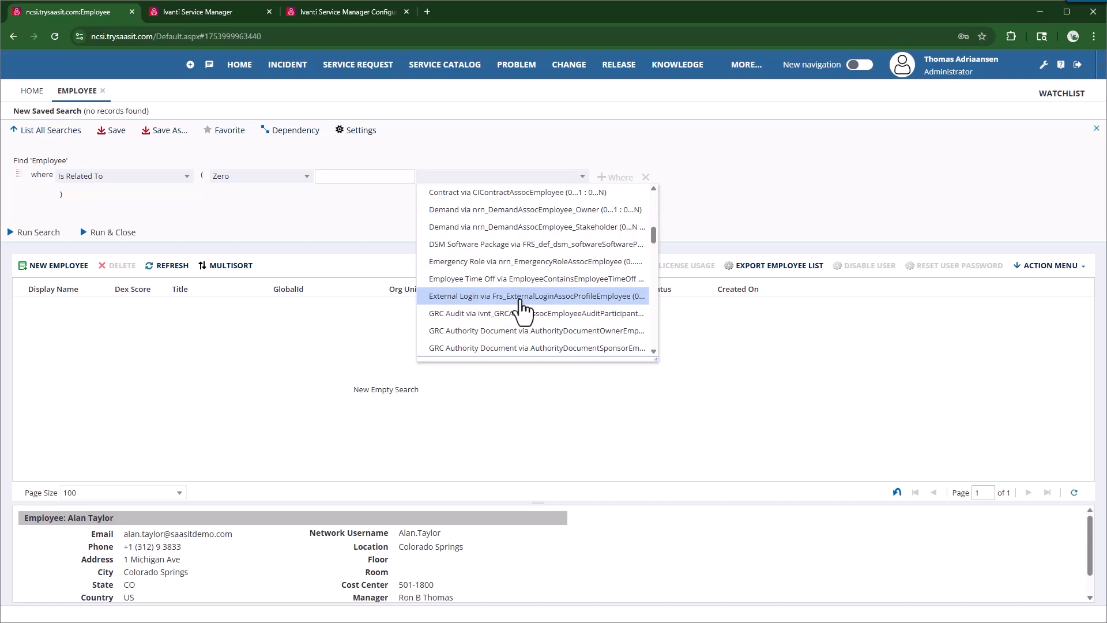
click(544, 299)
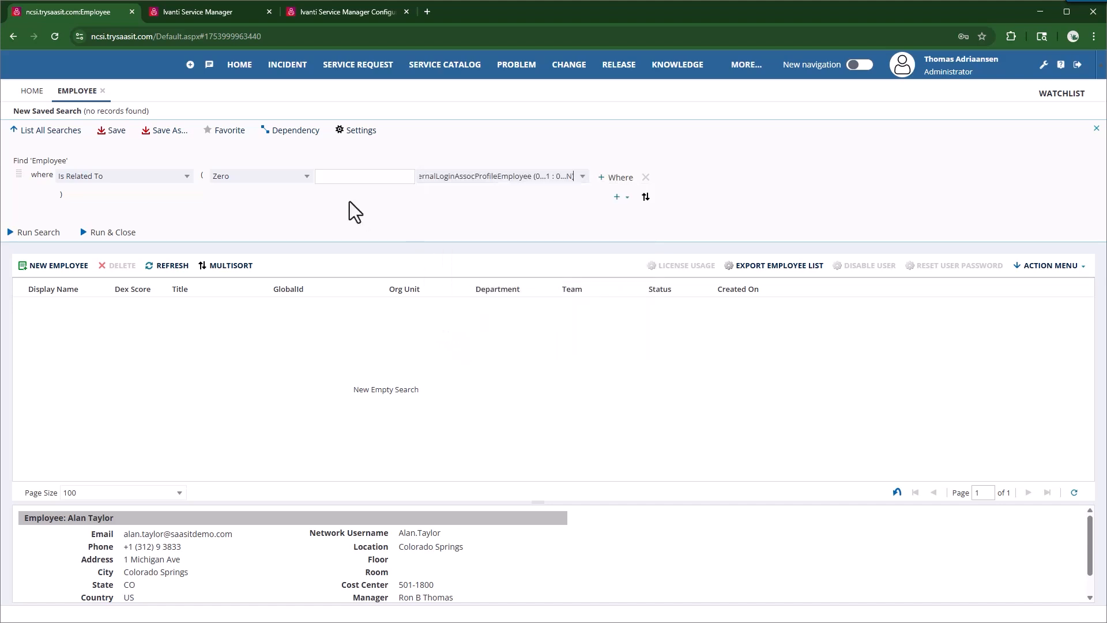
click(32, 232)
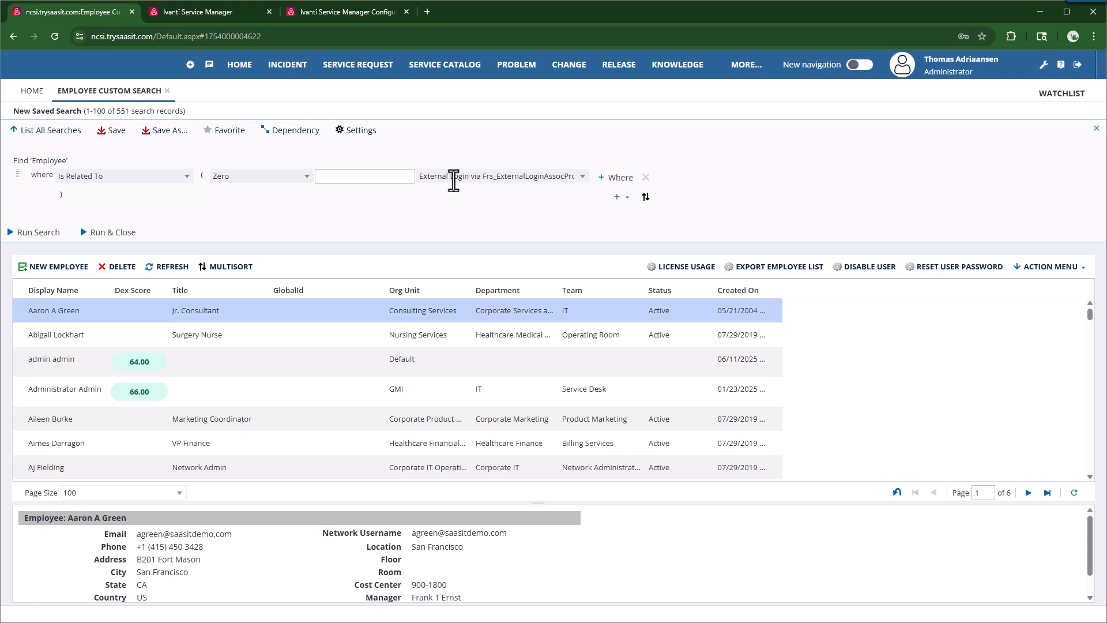
Step: Select a range of the 551 results and briefly open the employee actions list
shift+click(51, 468)
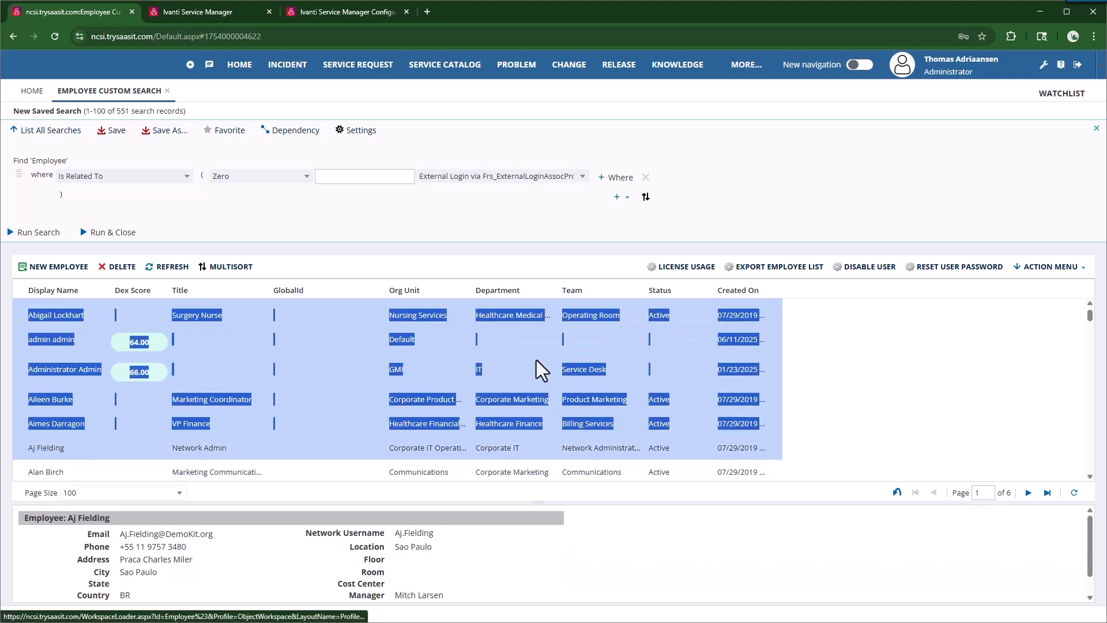
click(1051, 267)
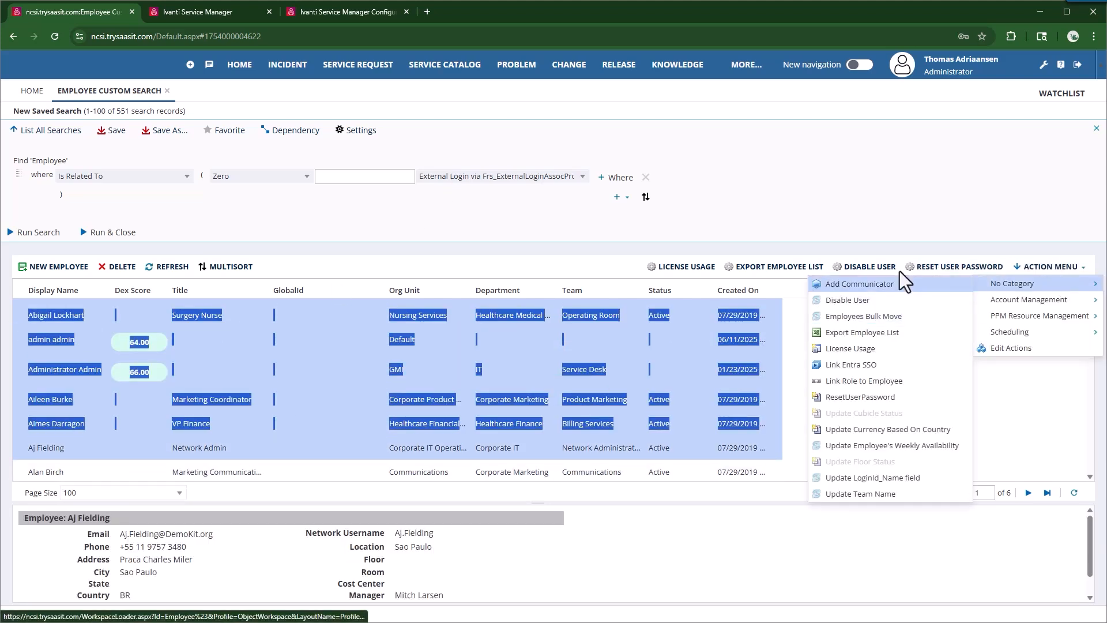
click(887, 213)
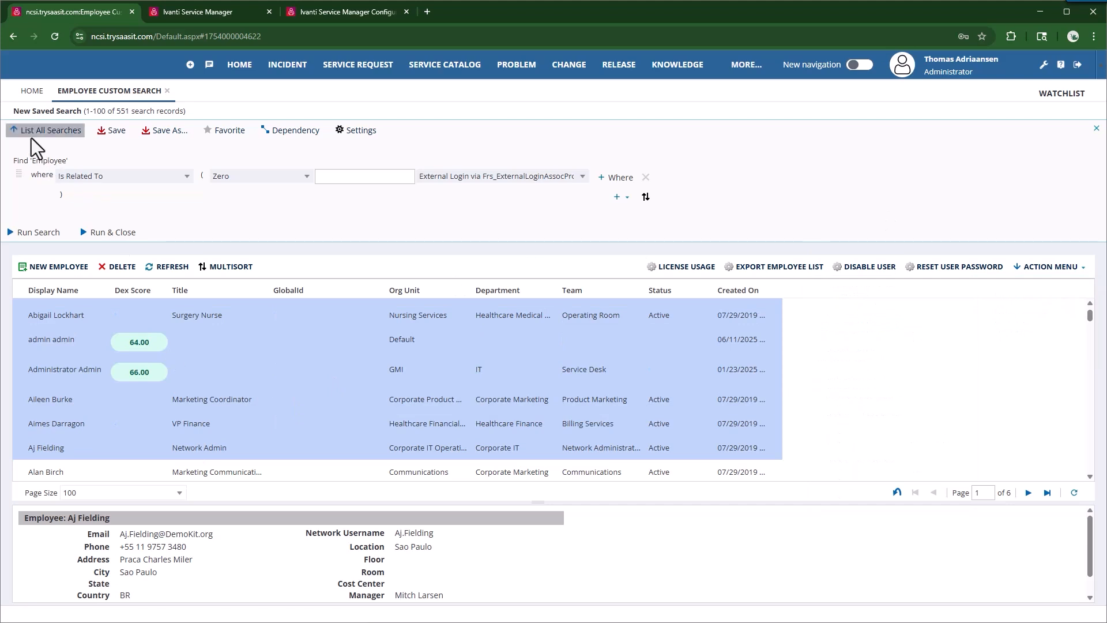